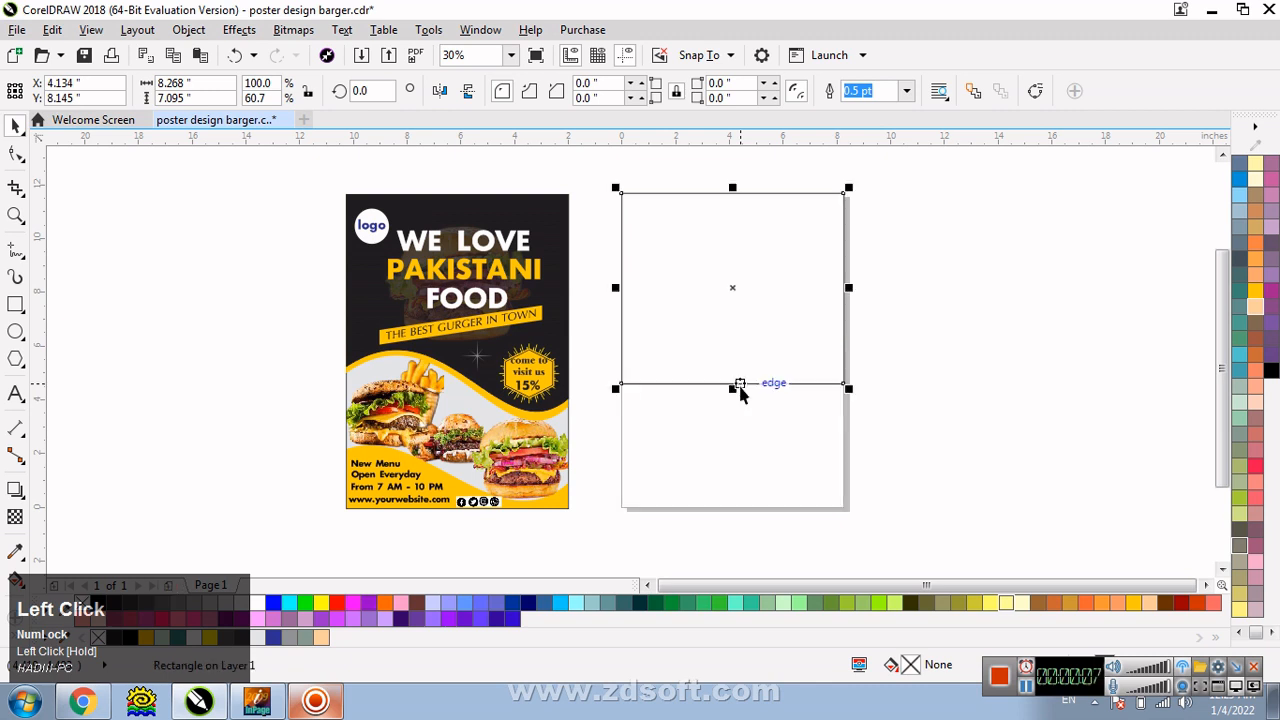
Convert the rectangle to curves, turn its lower edge into a curve and bend it into an S-shaped wave
click(14, 155)
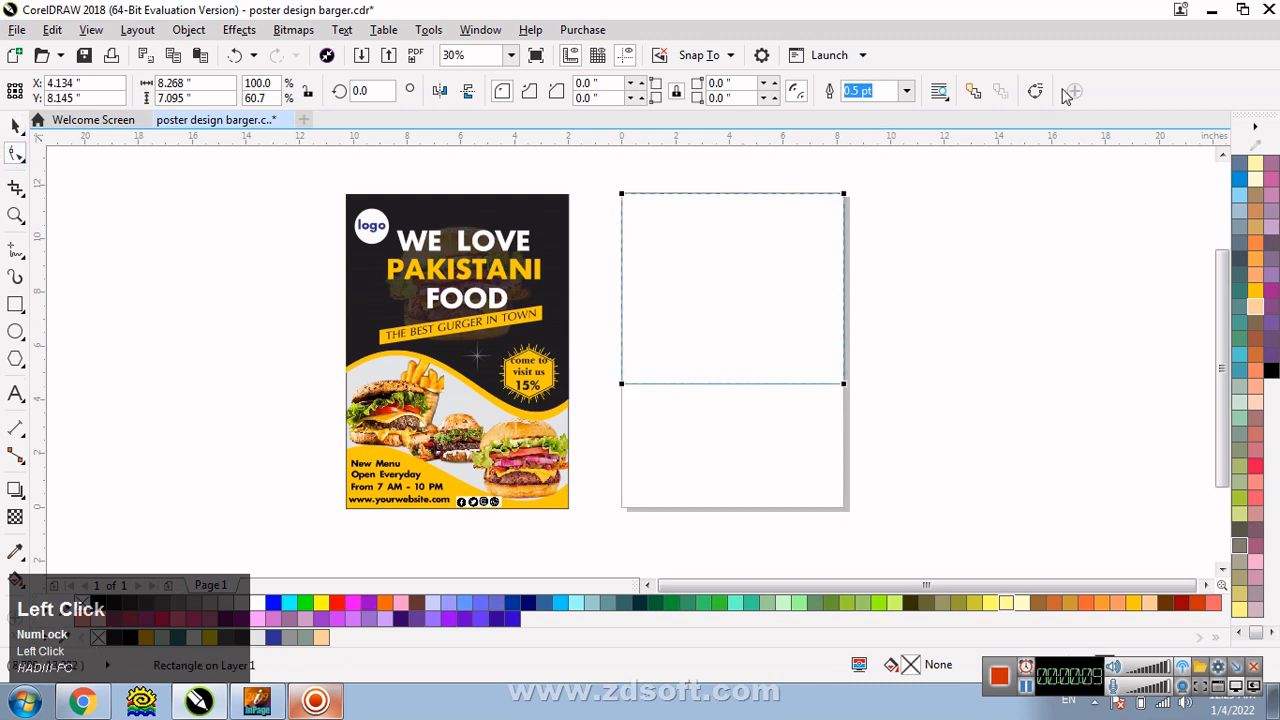
click(1037, 91)
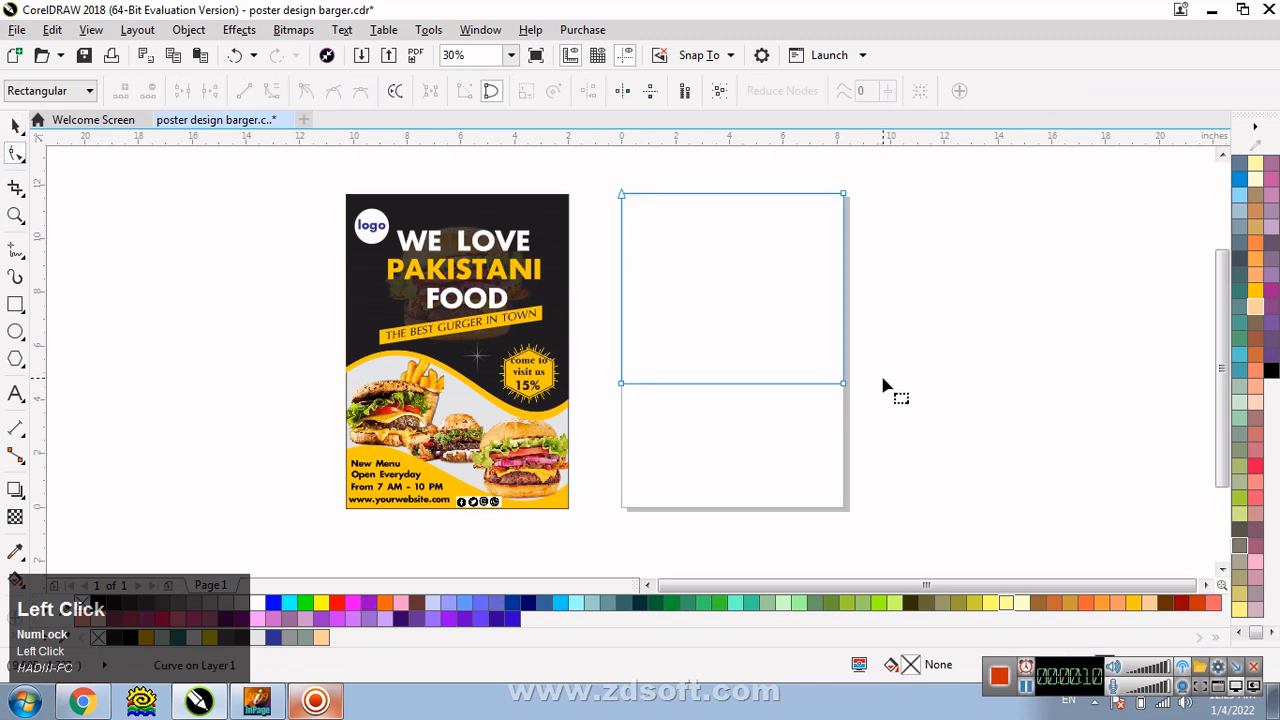
right_click(727, 384)
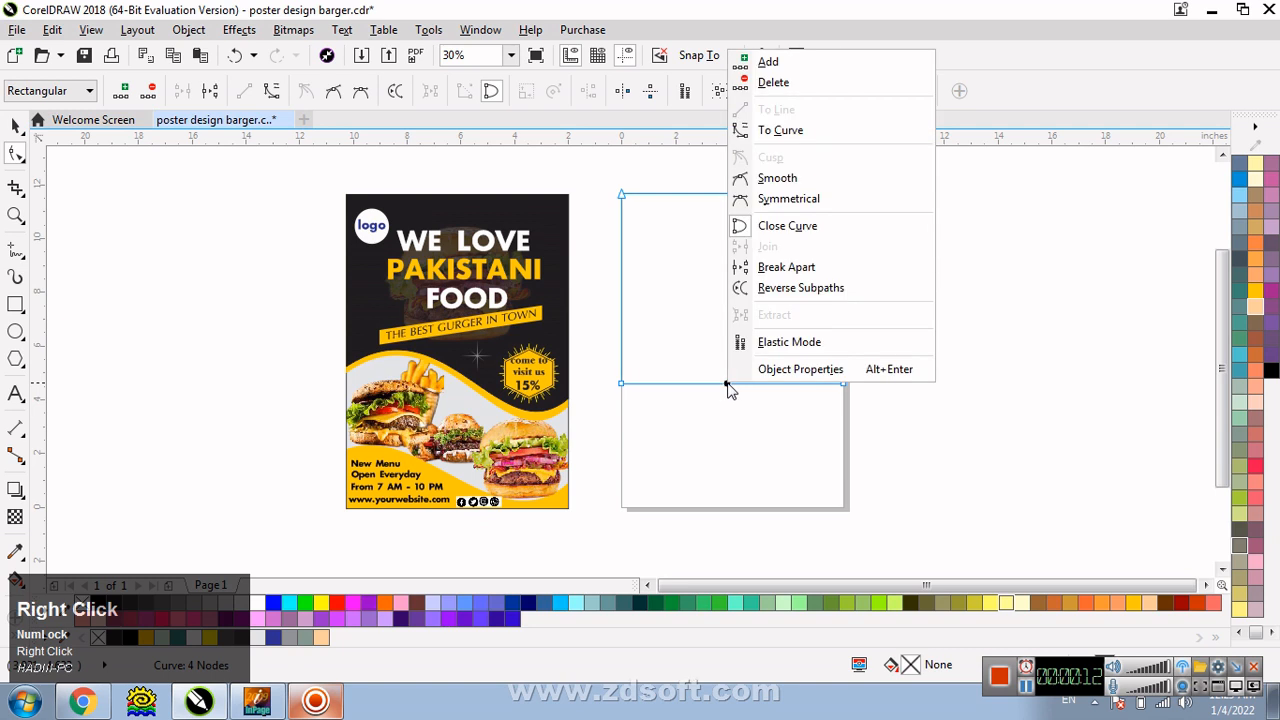
click(786, 132)
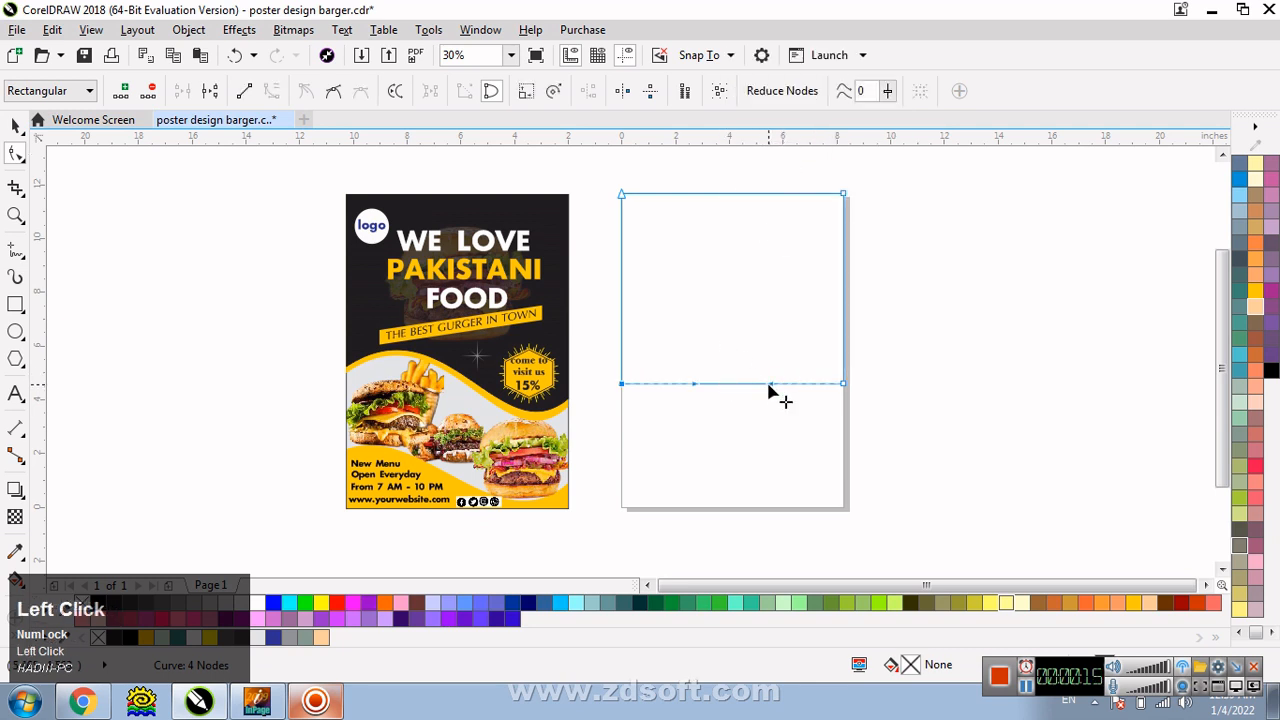
drag(770, 390, 700, 323)
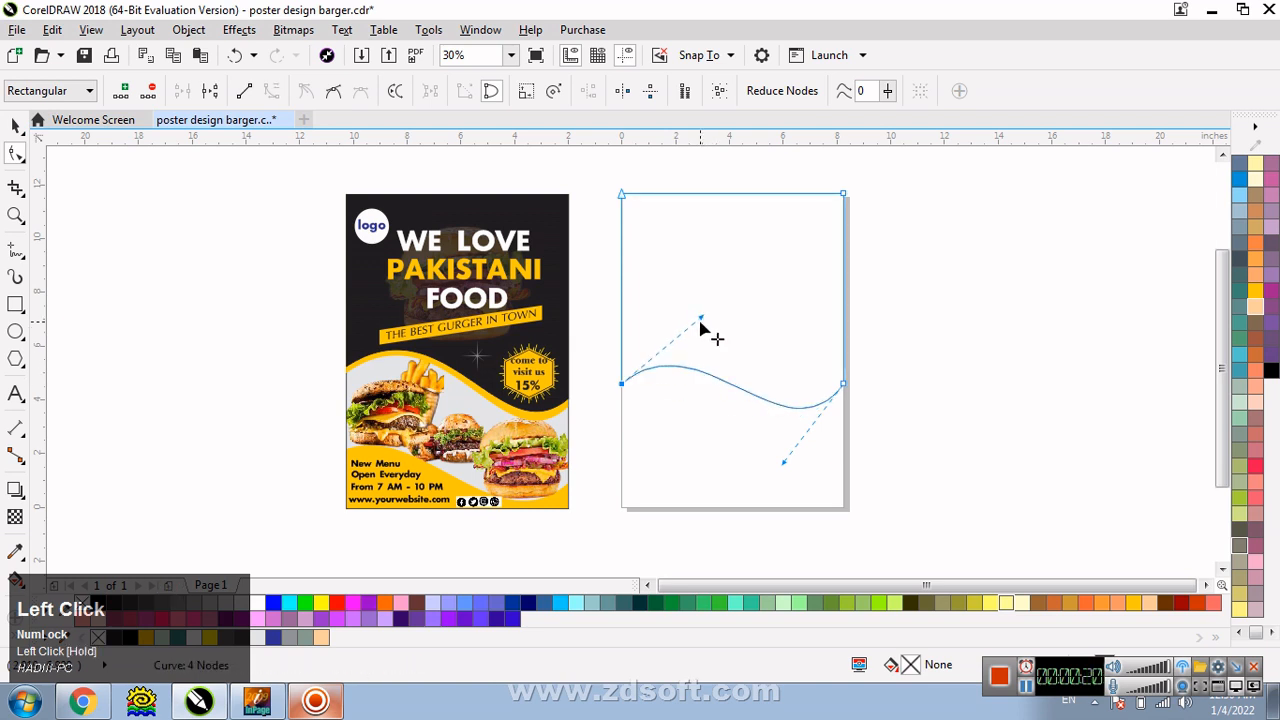
Fill the wave shape golden yellow and add a slightly shorter black copy, about 7.58 in high, leaving a yellow band along the wave
click(12, 128)
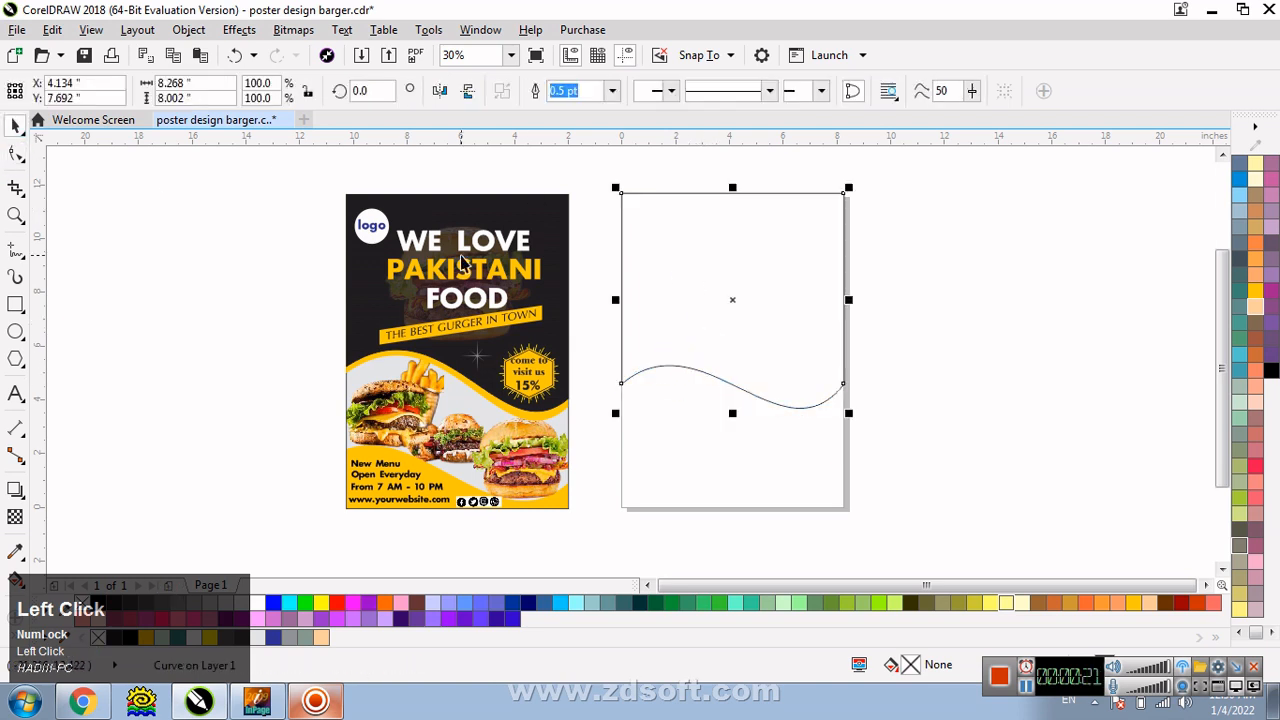
click(1252, 293)
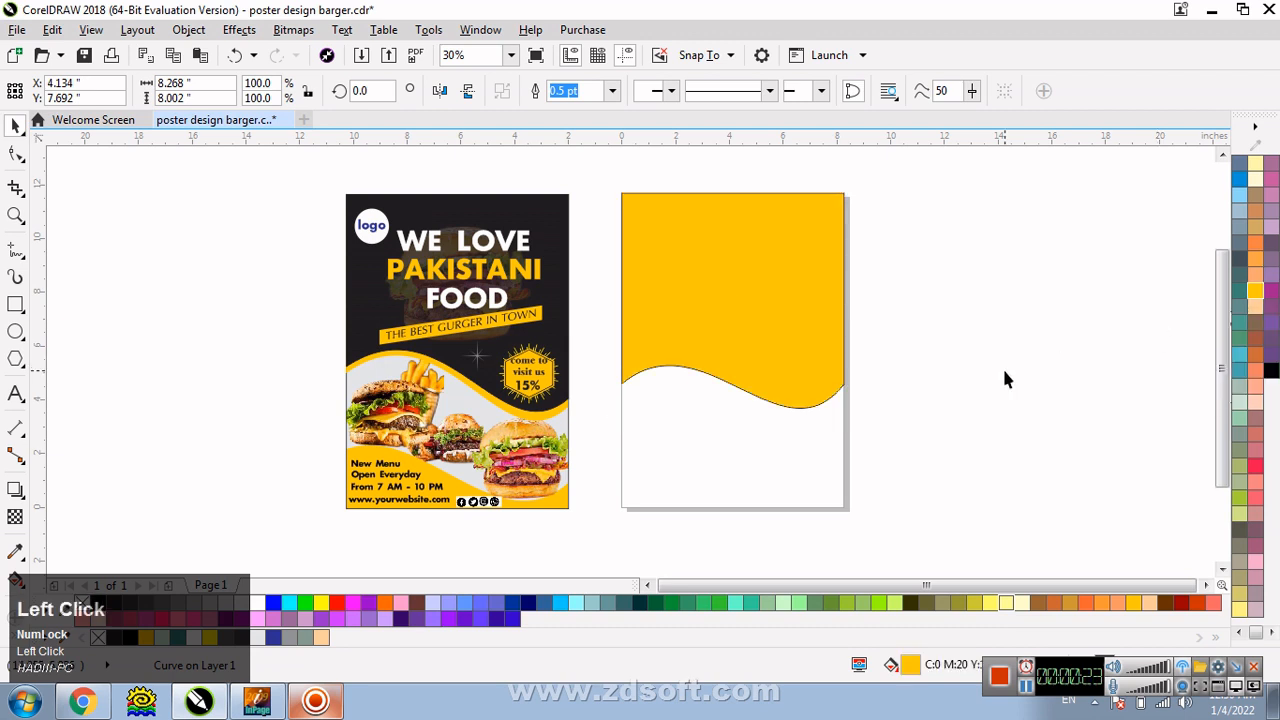
drag(732, 414, 731, 401)
right_click(731, 401)
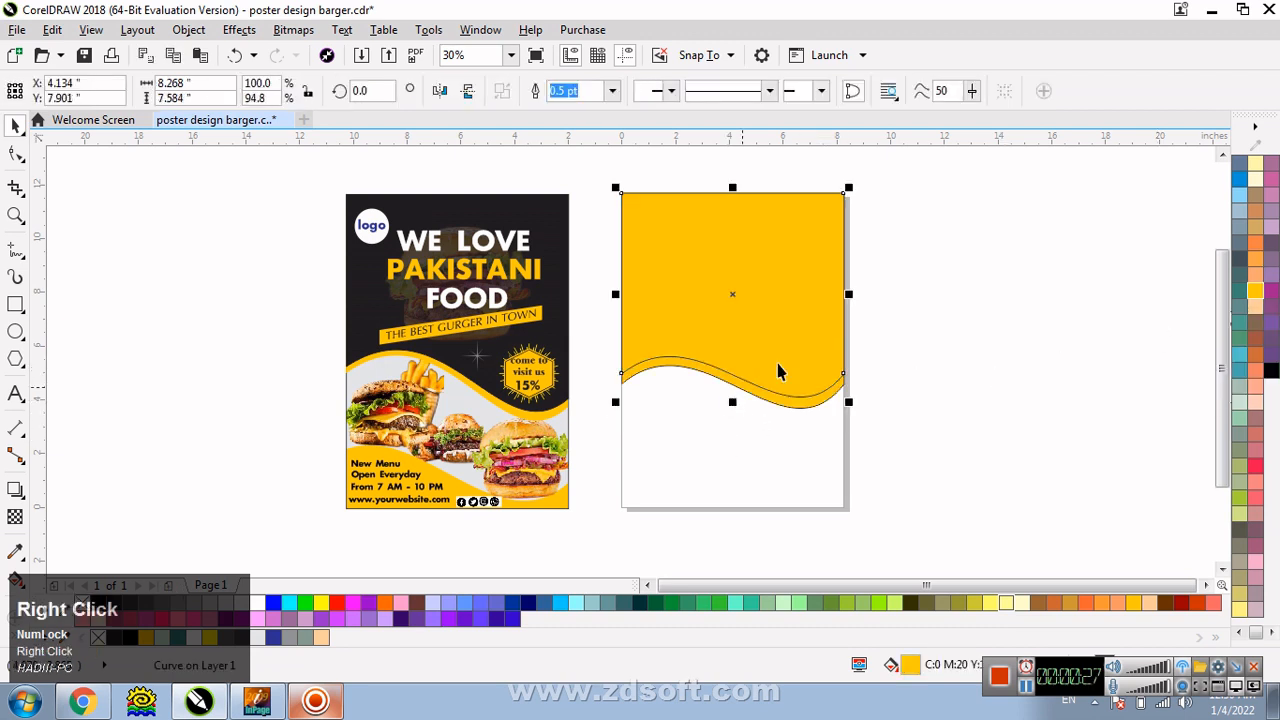
click(1270, 370)
Make a vertically mirrored copy of both wave shapes below the originals and flip the copy horizontally
click(614, 249)
drag(733, 300, 991, 437)
drag(733, 187, 781, 530)
right_click(788, 485)
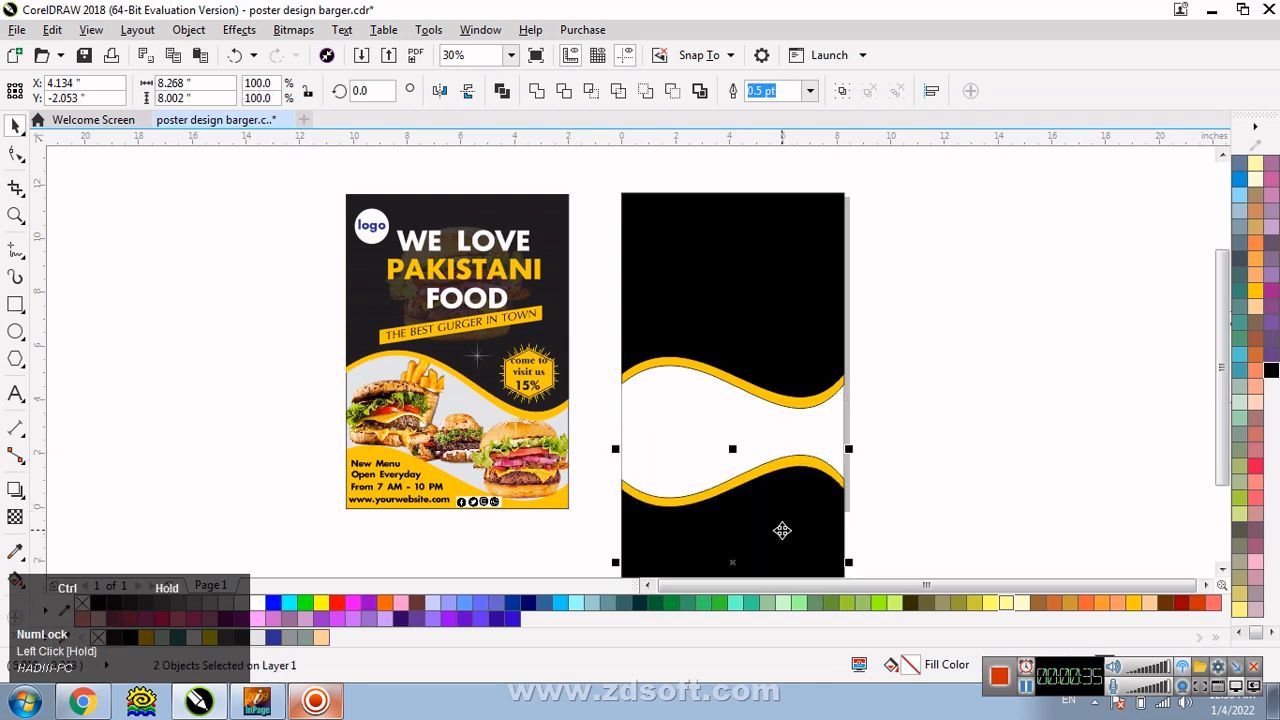
click(438, 91)
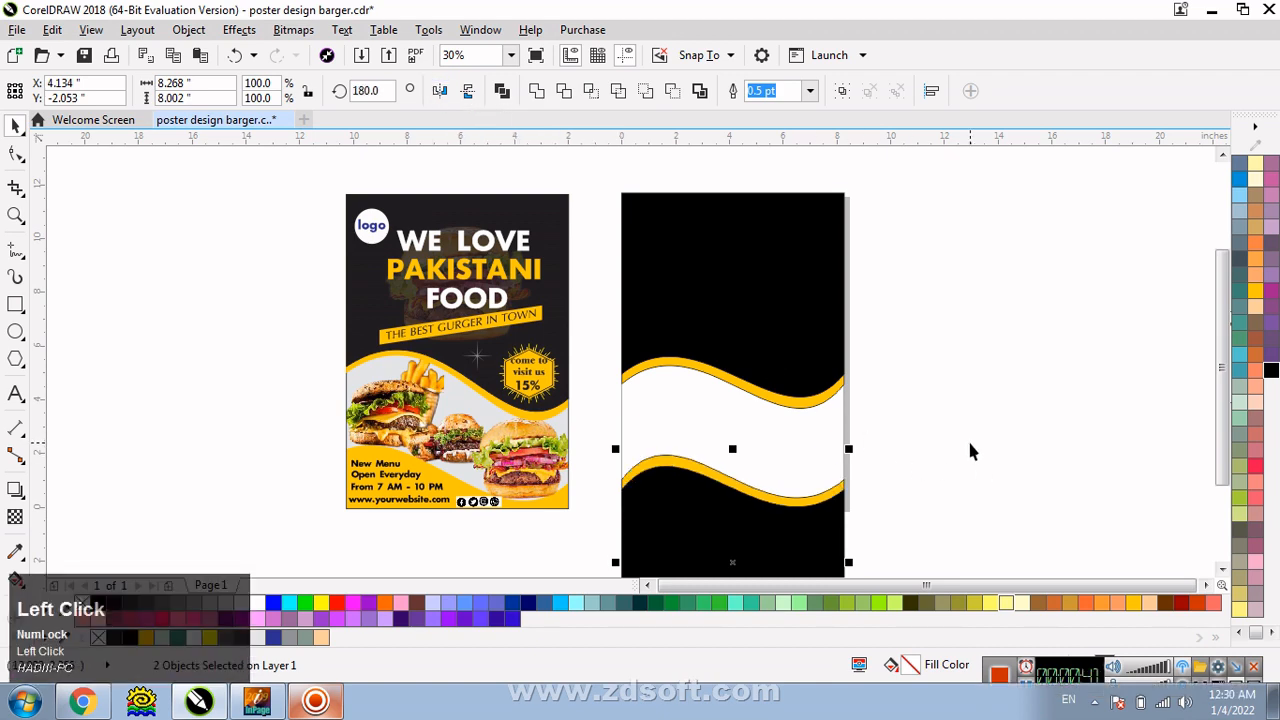
Raise the two bottom nodes of the lower black shape to just below its wave
scroll(908, 435, down, 2)
key(F2)
drag(689, 389, 946, 603)
click(782, 402)
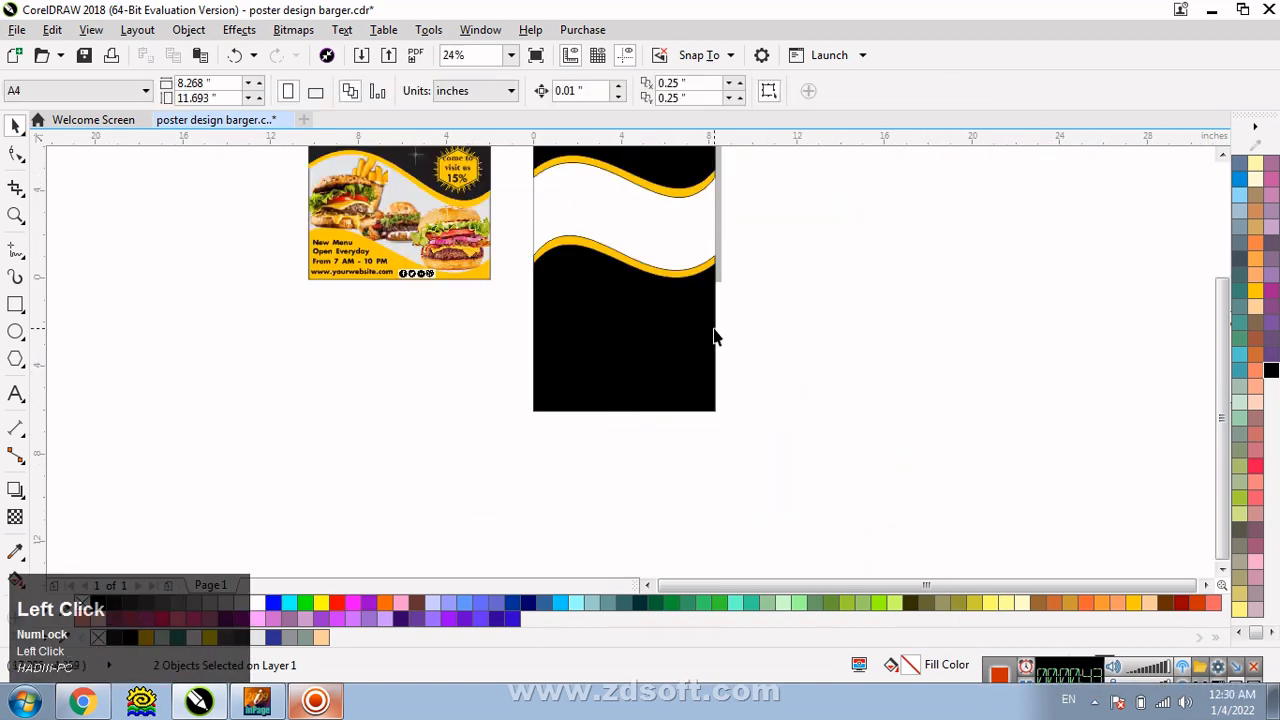
key(F2)
drag(509, 214, 824, 476)
click(700, 409)
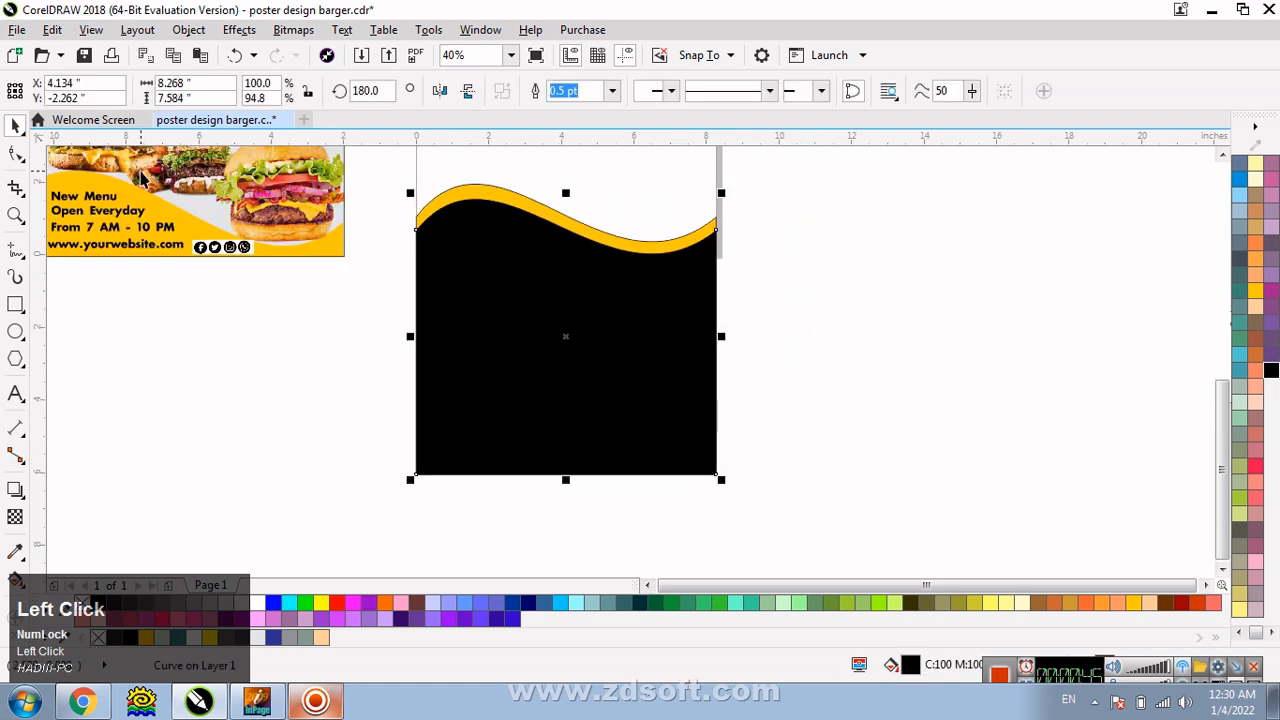
click(15, 153)
drag(360, 443, 760, 530)
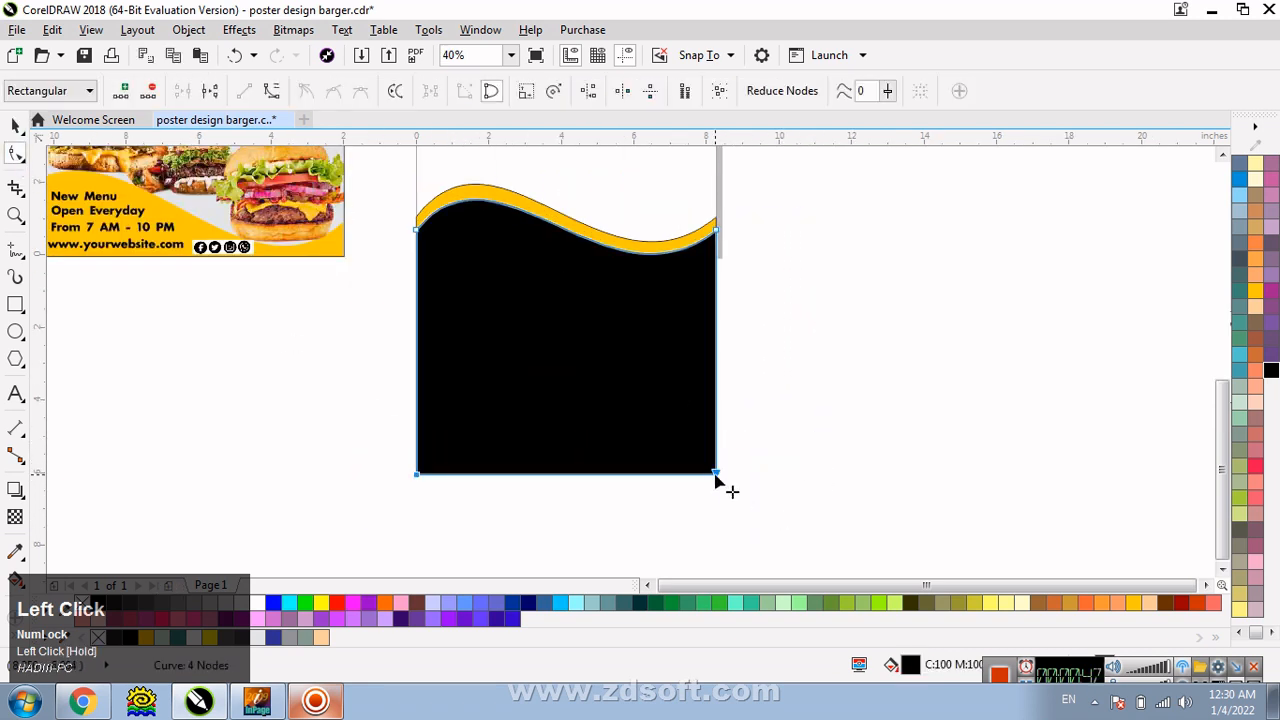
drag(715, 475, 718, 268)
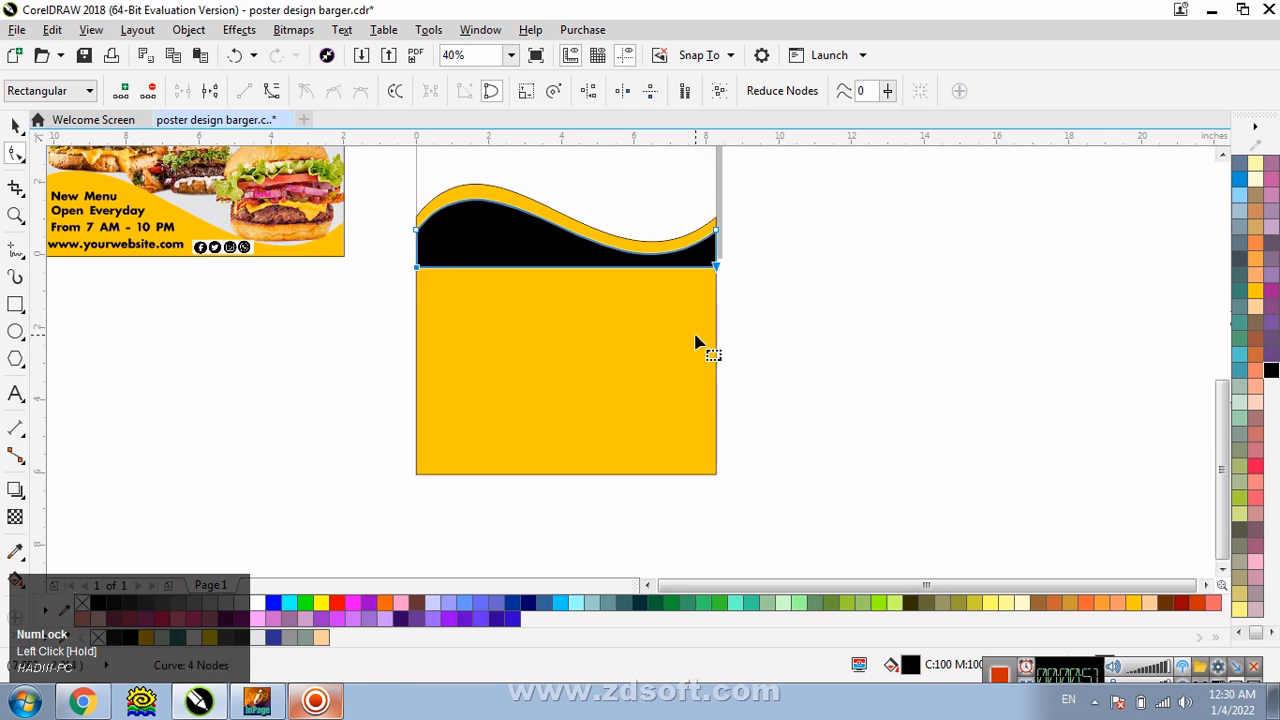
Raise the two bottom nodes of the lower yellow shape level with the black shape's bottom edge
click(513, 410)
click(717, 475)
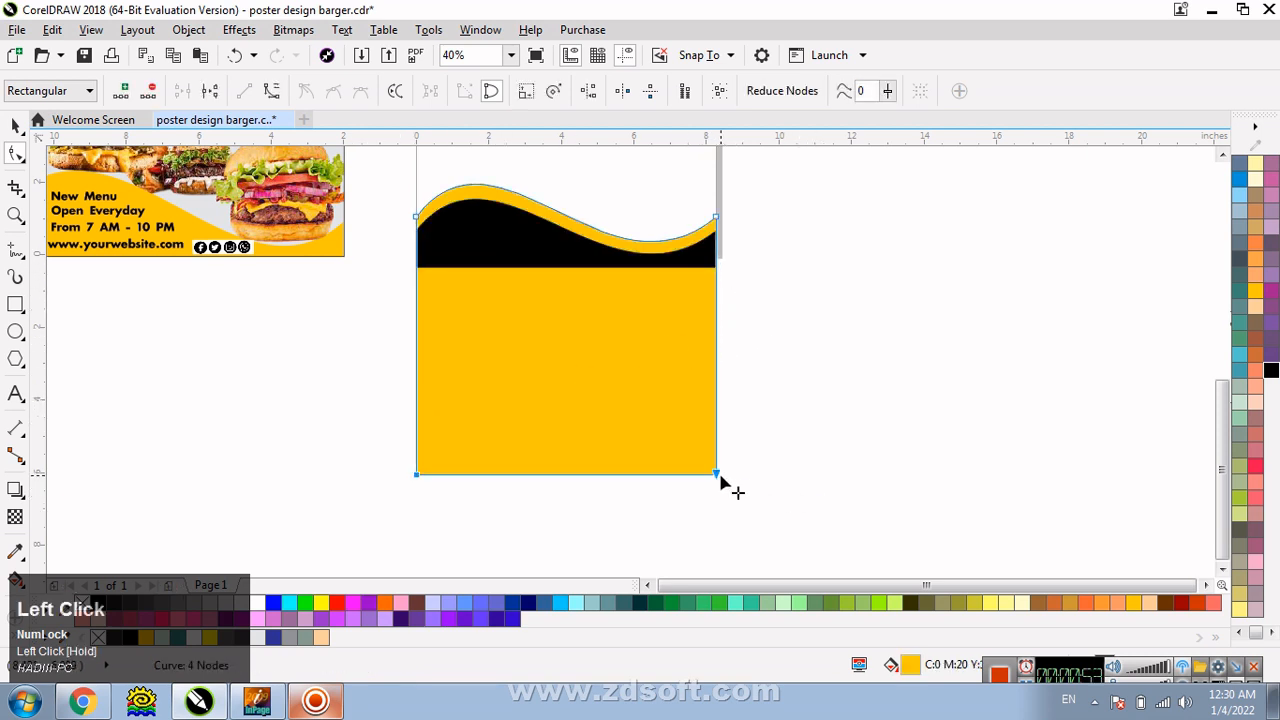
drag(719, 477, 722, 268)
click(6, 137)
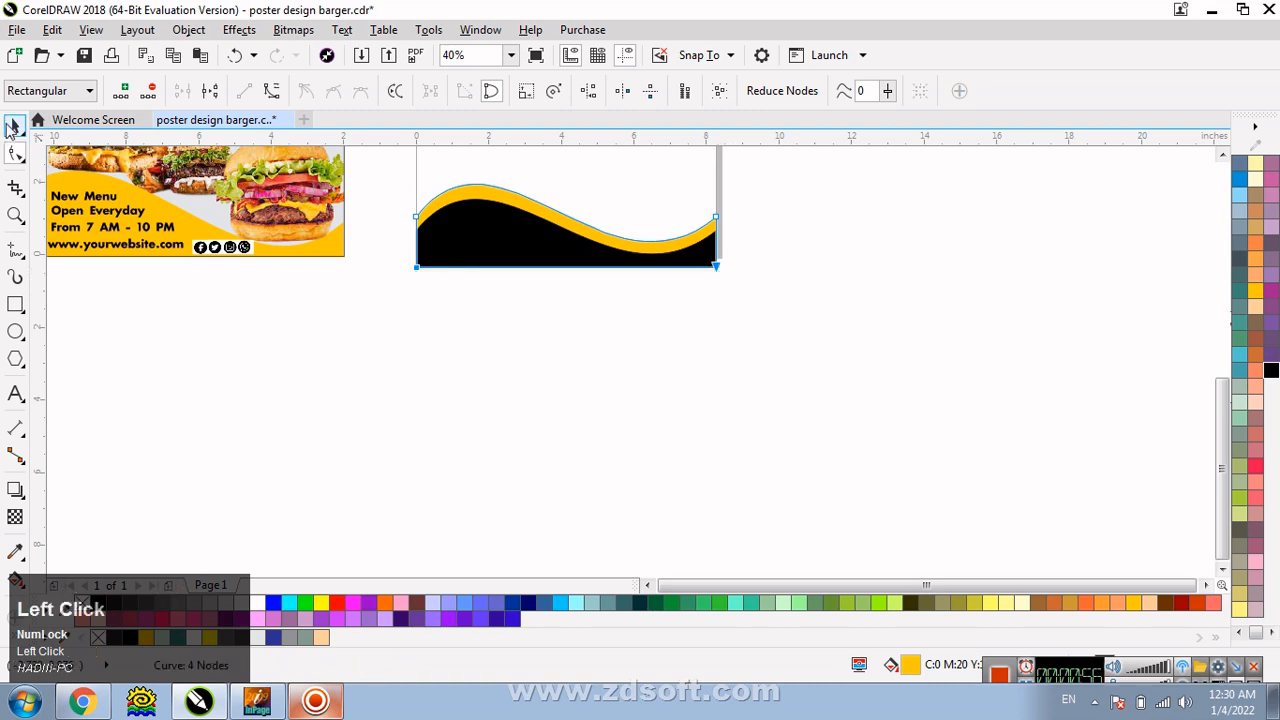
Move both lower wave shapes up together until their bottom edge sits on the page's bottom edge
click(421, 361)
key(F3)
key(F2)
drag(379, 231, 752, 390)
drag(894, 446, 894, 446)
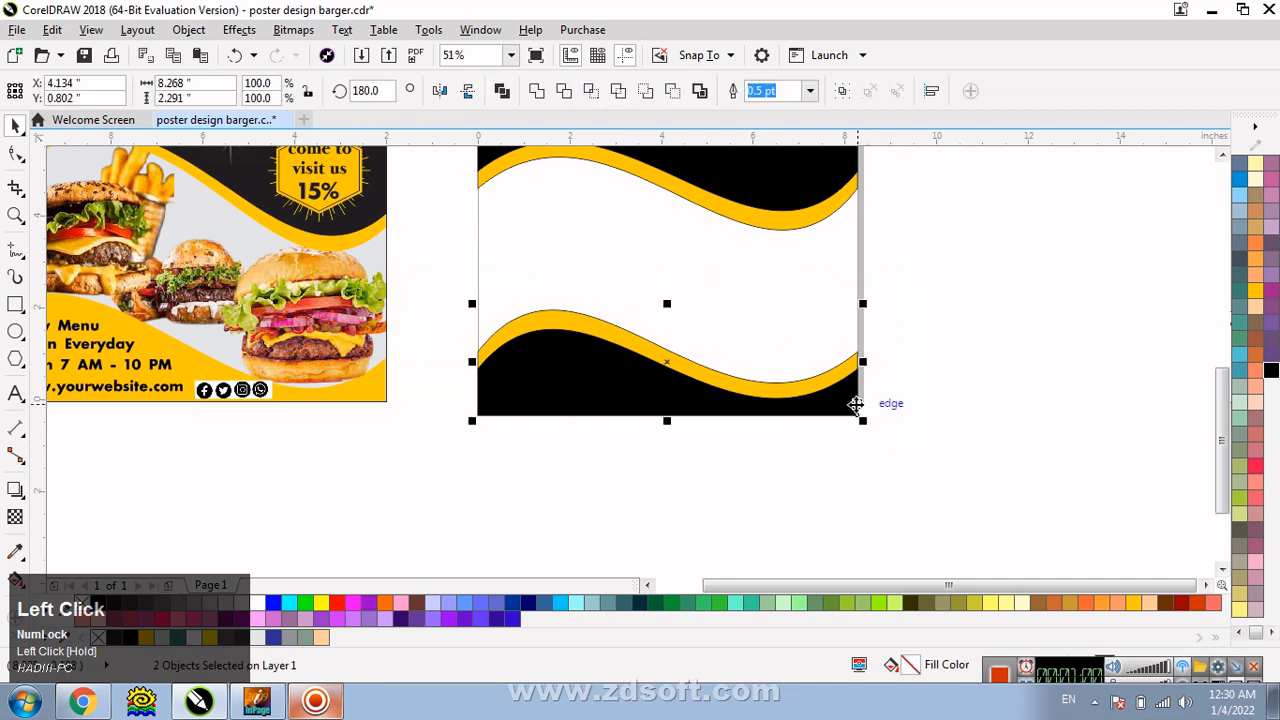
drag(856, 404, 857, 391)
click(856, 459)
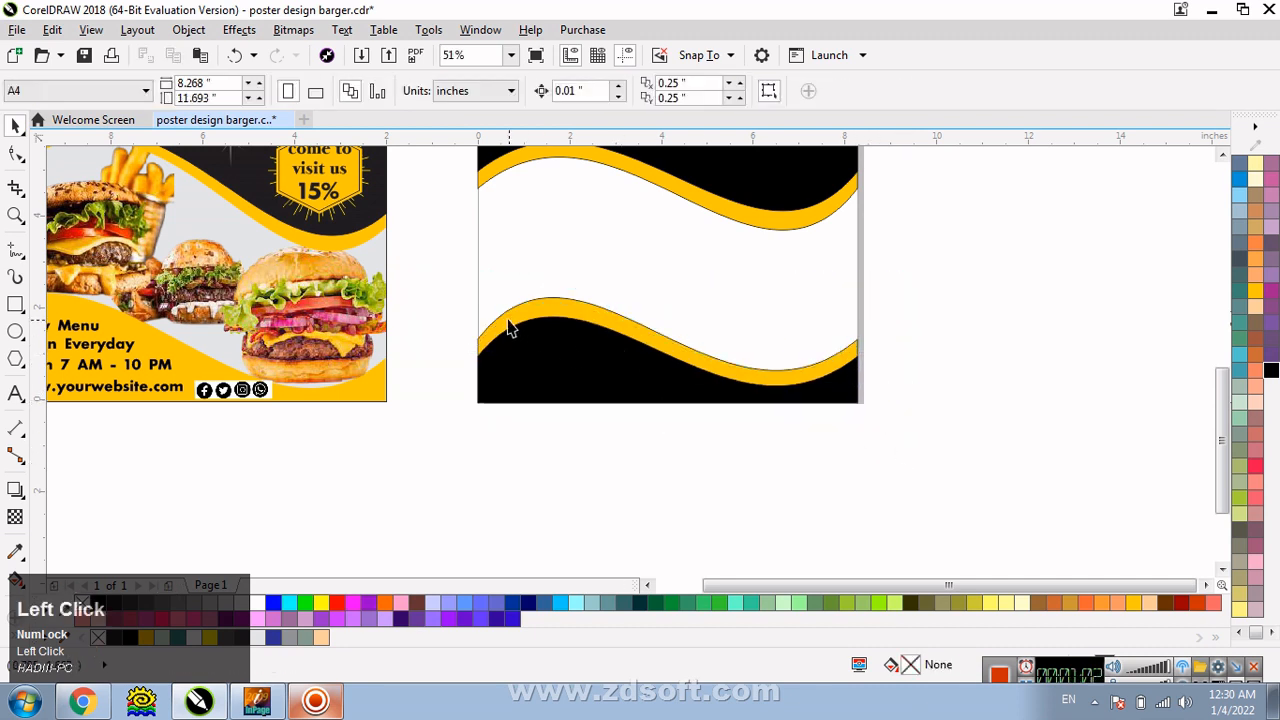
Reduce the height of the lower wave shapes to about 2.07 in and delete the lower black shape
drag(905, 443, 905, 443)
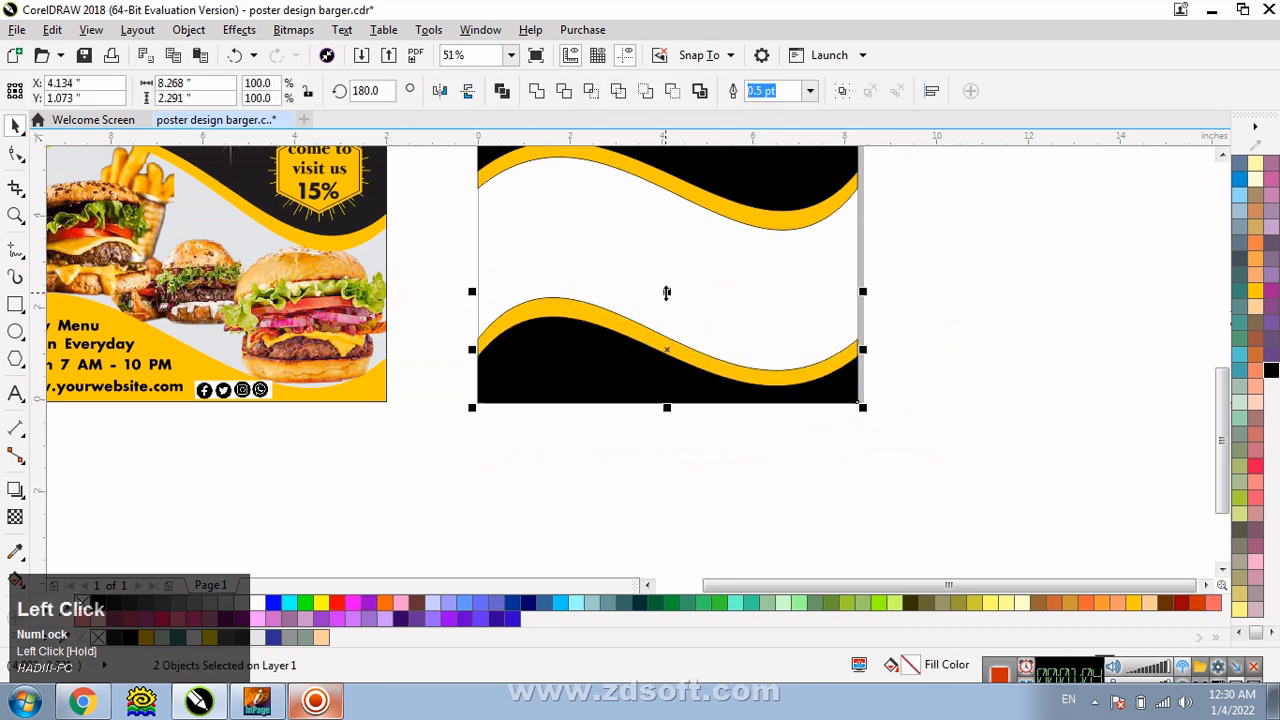
drag(667, 292, 666, 303)
click(877, 369)
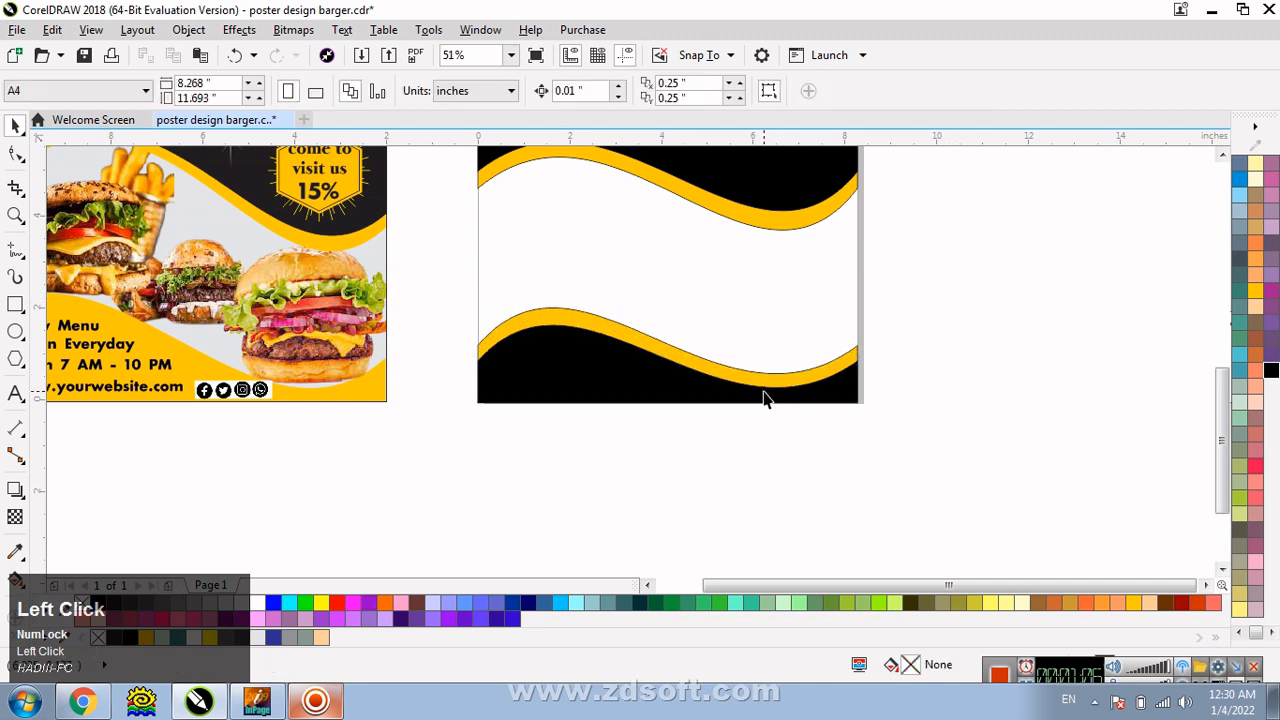
click(686, 394)
key(Delete)
Nudge the two bottom nodes of the lower yellow wave upward, making the shape about 1.88 in high
click(679, 385)
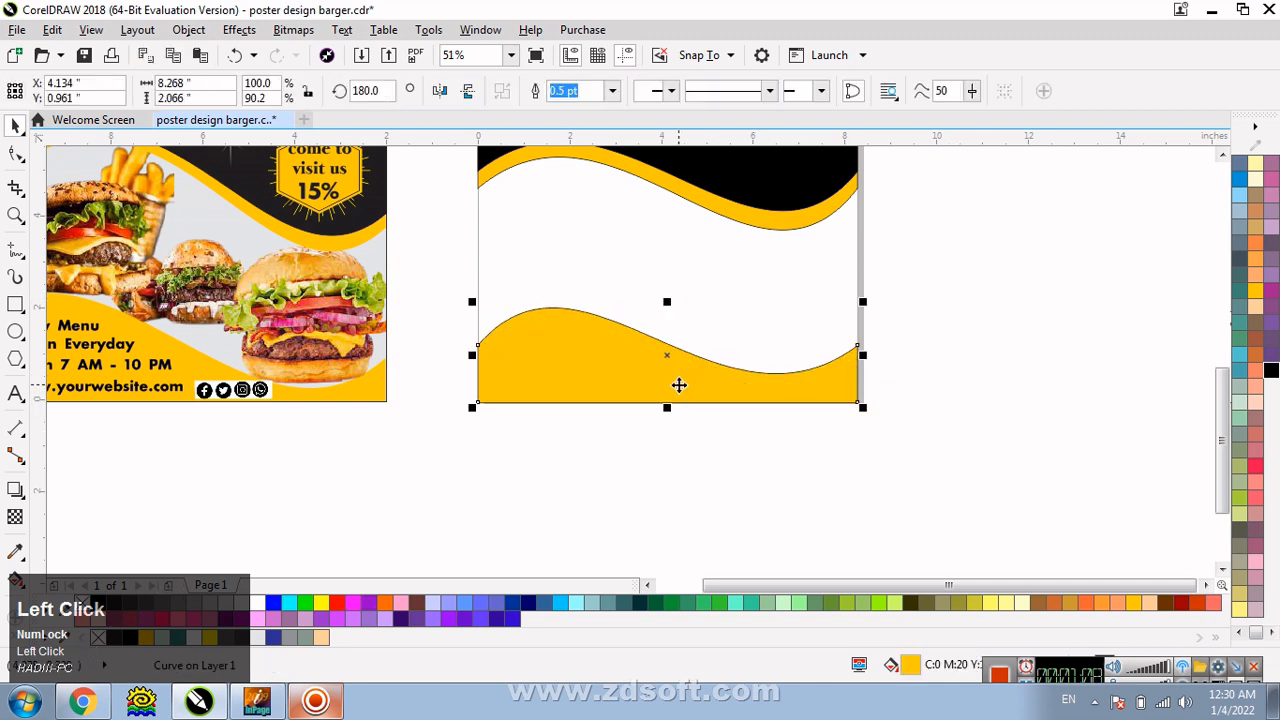
click(15, 154)
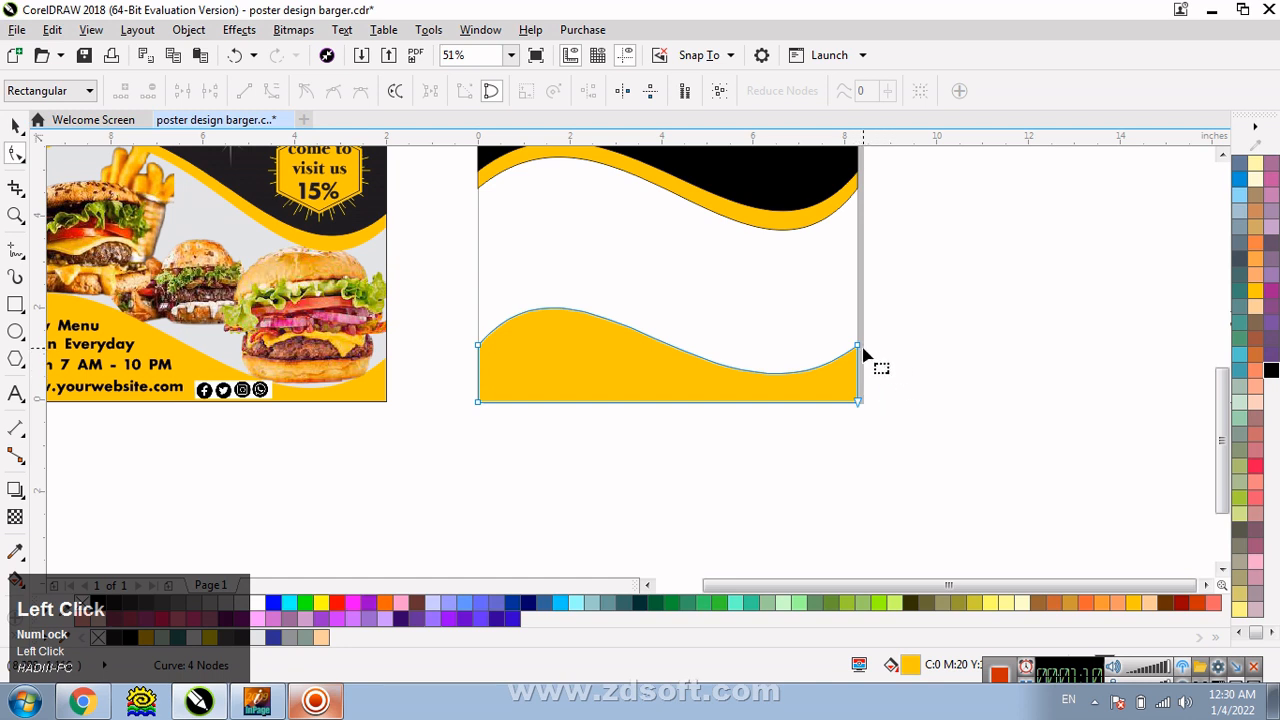
click(856, 348)
drag(449, 389, 1015, 427)
key(Up)
key(Up)
key(Up)
key(Up)
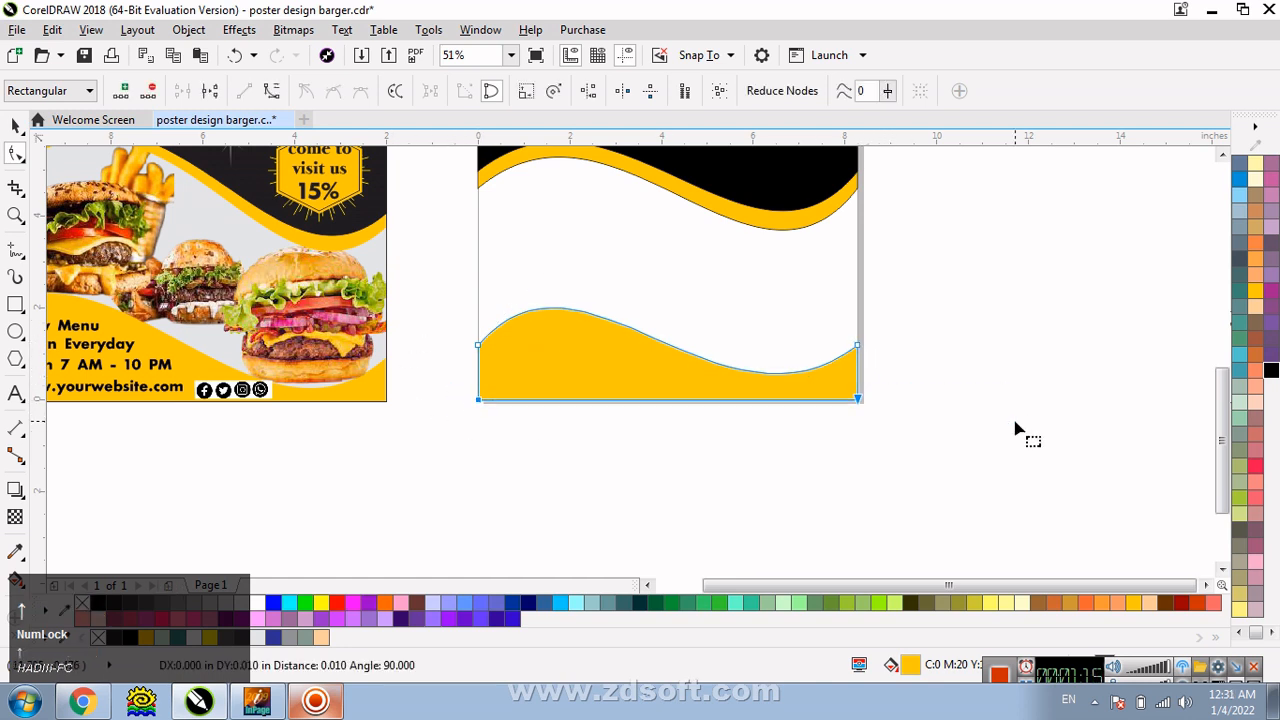
key(Up)
key(Up)
key(Up)
key(Up)
key(Up)
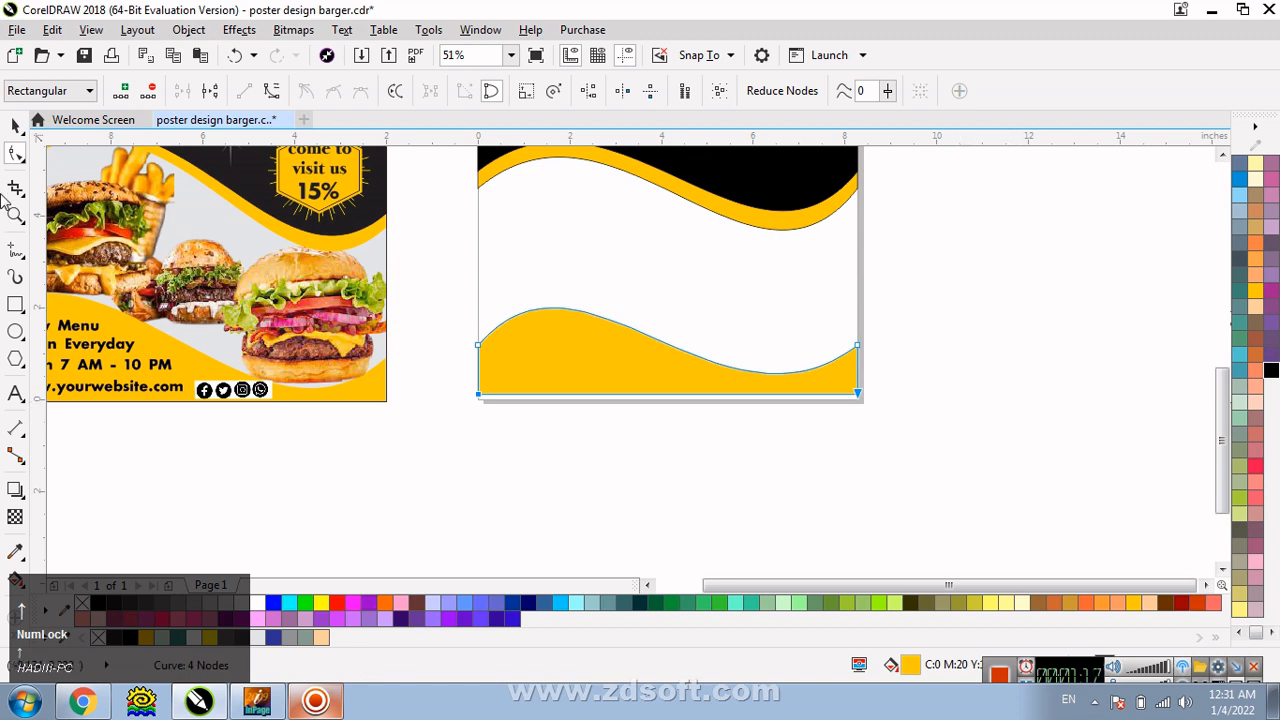
Move the lower yellow wave down to the page's bottom edge, centred vertically at about 0.955 in
click(14, 127)
drag(675, 390, 679, 397)
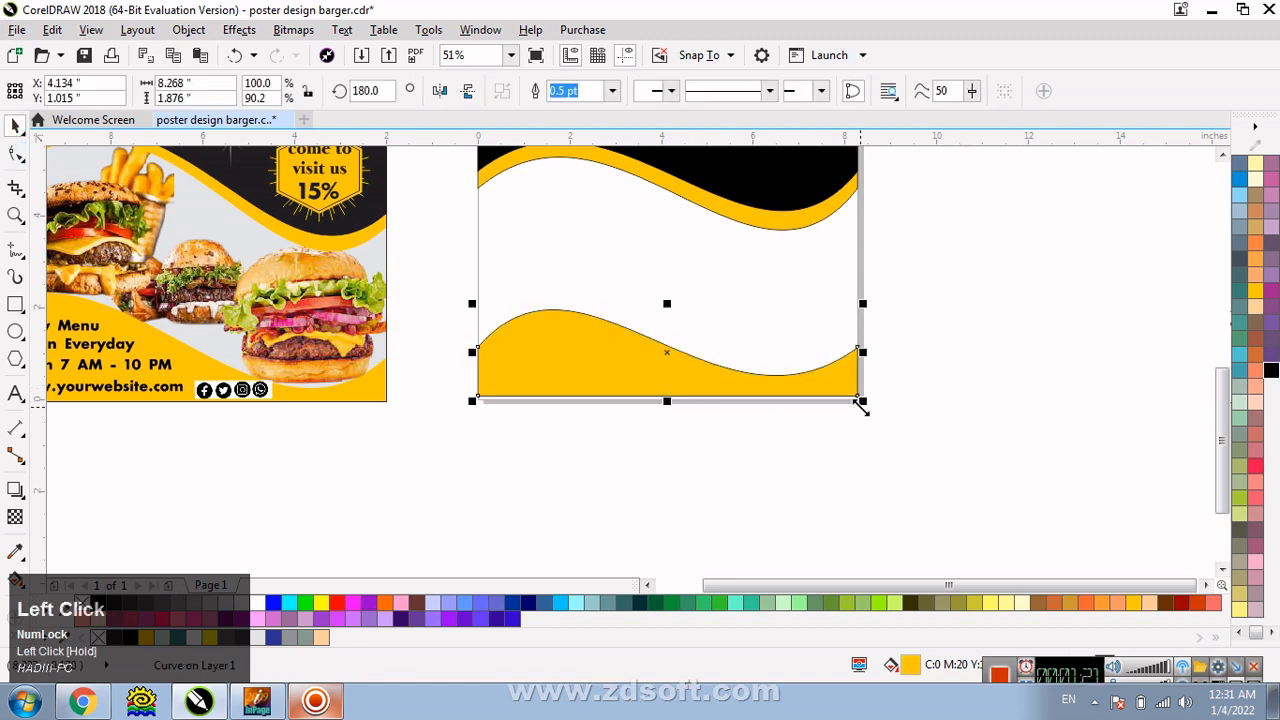
key(Down)
key(Down)
key(Down)
key(Down)
key(Down)
key(Down)
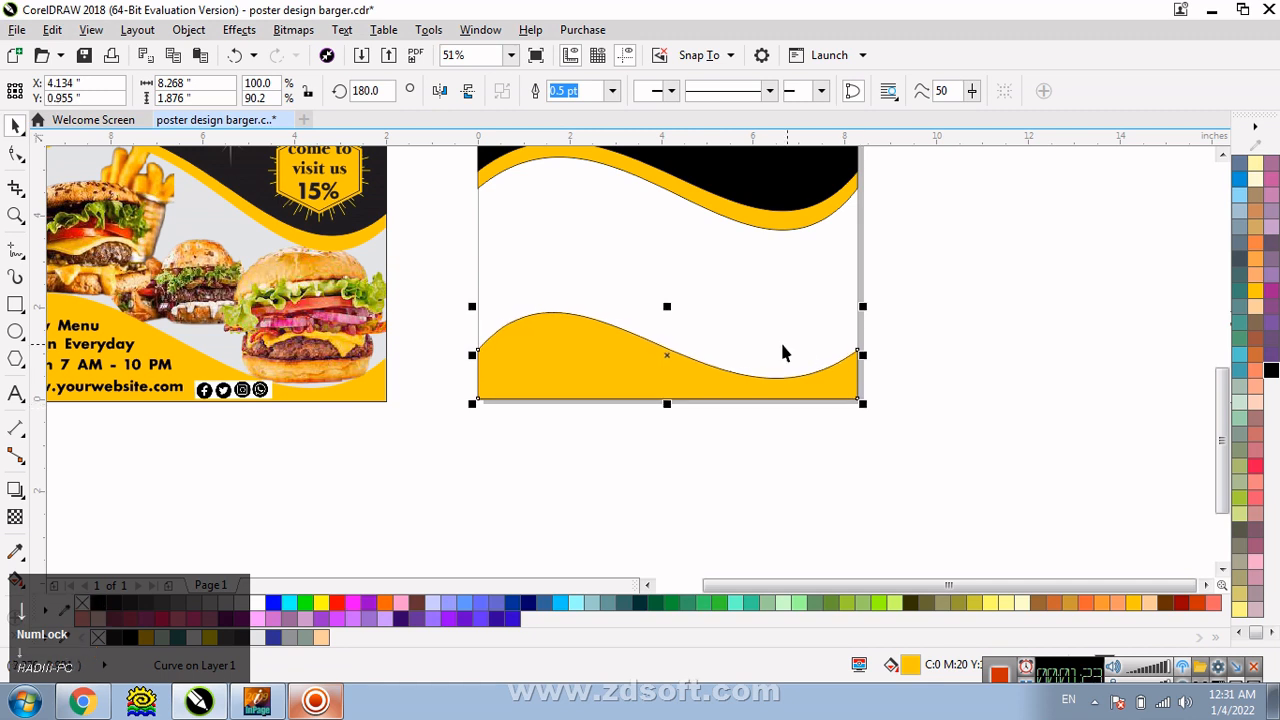
Remove the outline from the lower yellow wave
click(1239, 633)
right_click(1239, 164)
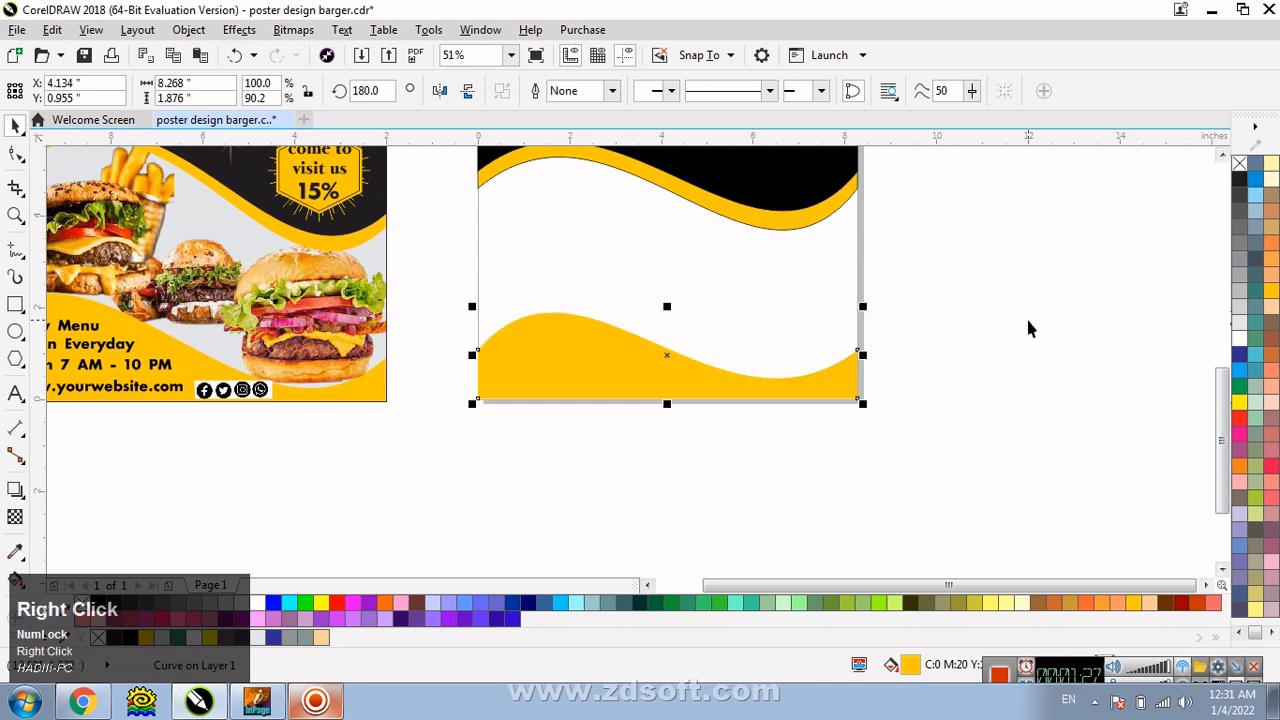
click(1013, 326)
Remove the outlines from the upper black and yellow wave shapes and save the document
scroll(860, 319, down, 2)
key(F2)
drag(574, 170, 869, 386)
key(F2)
drag(395, 196, 724, 410)
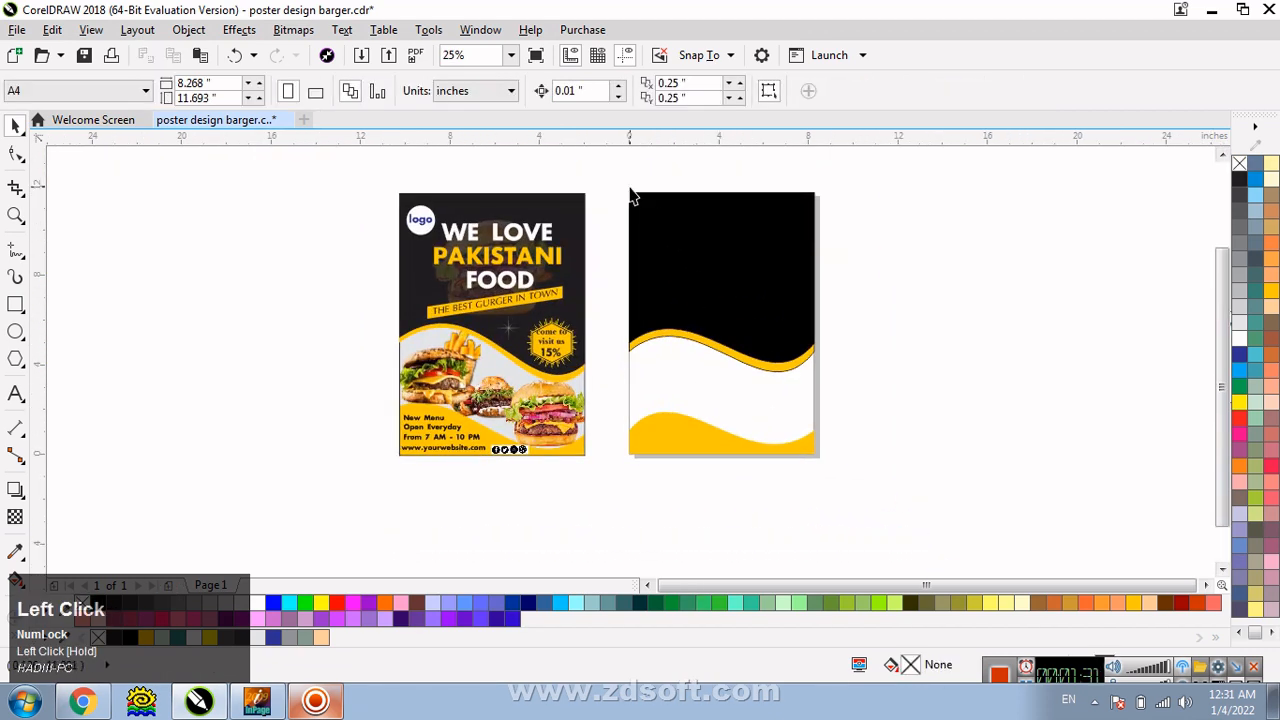
drag(620, 180, 870, 398)
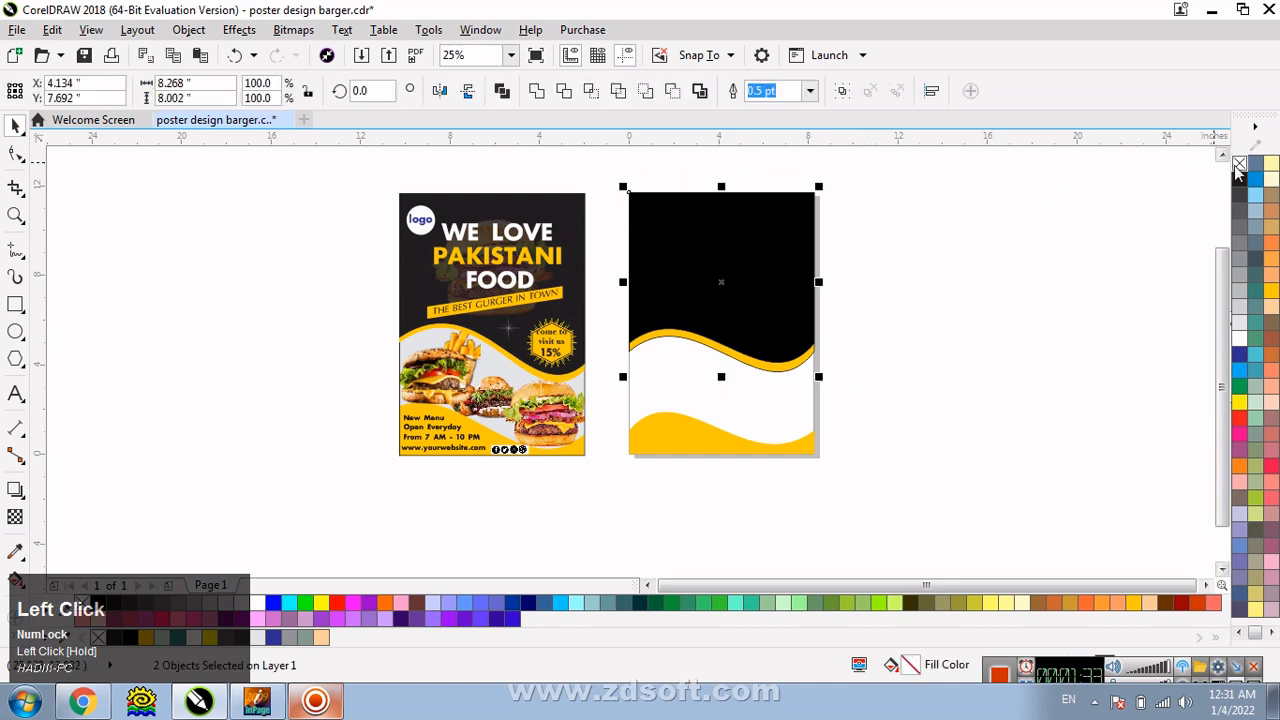
click(1001, 308)
key(F2)
drag(346, 174, 908, 414)
key(ctrl+s)
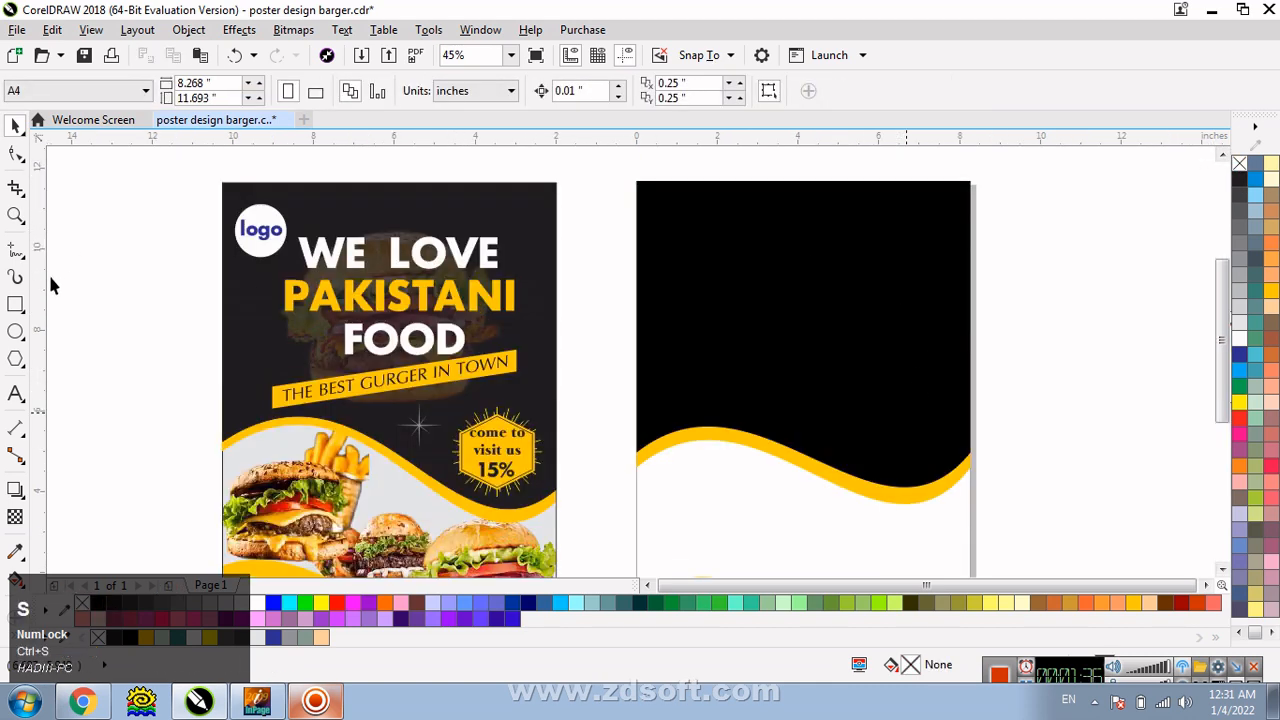
Add the three-line headline text "WE LOVE", "PAKISTANI", "FOOD" in 24 pt Arial on the black area of the page
click(15, 359)
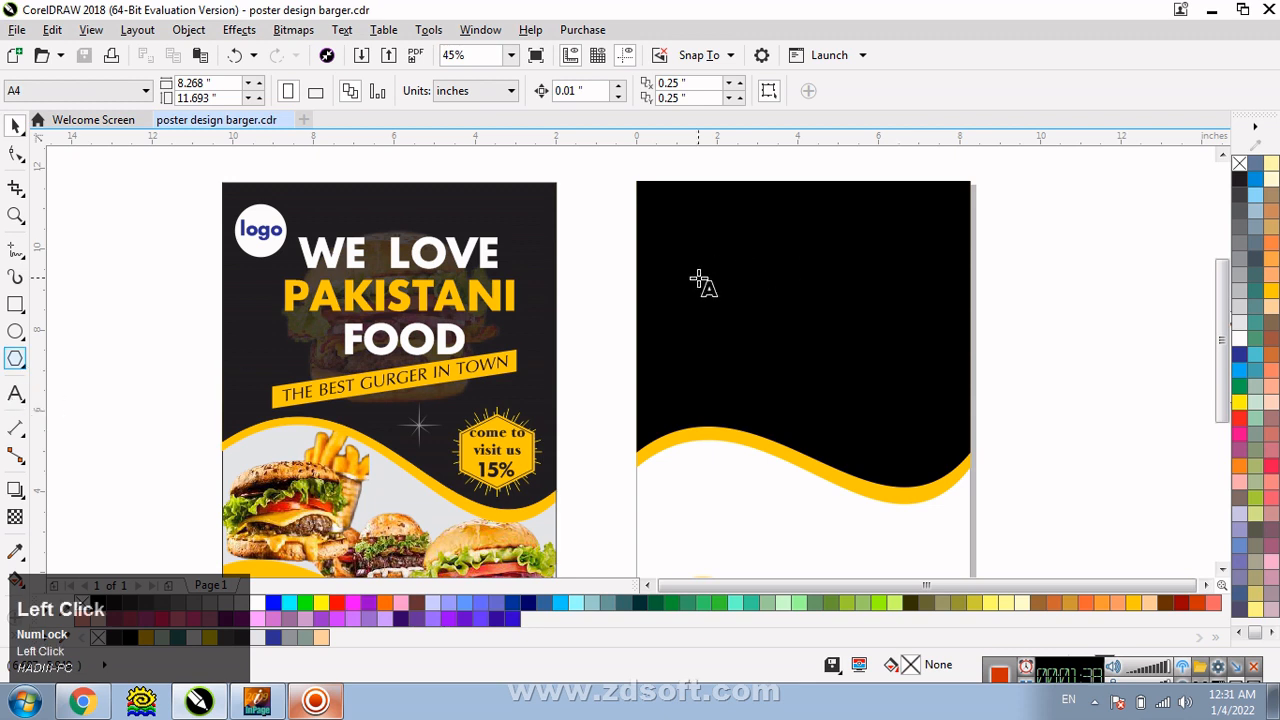
key(F8)
click(739, 277)
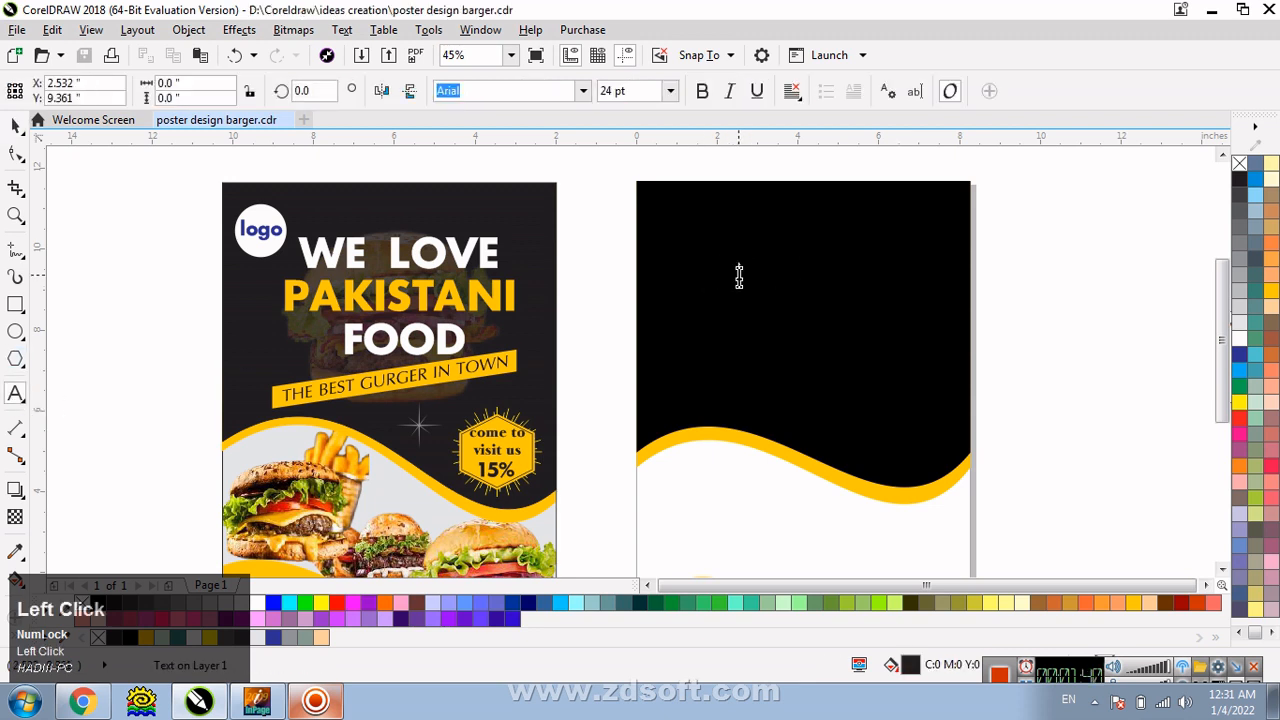
text(WE)
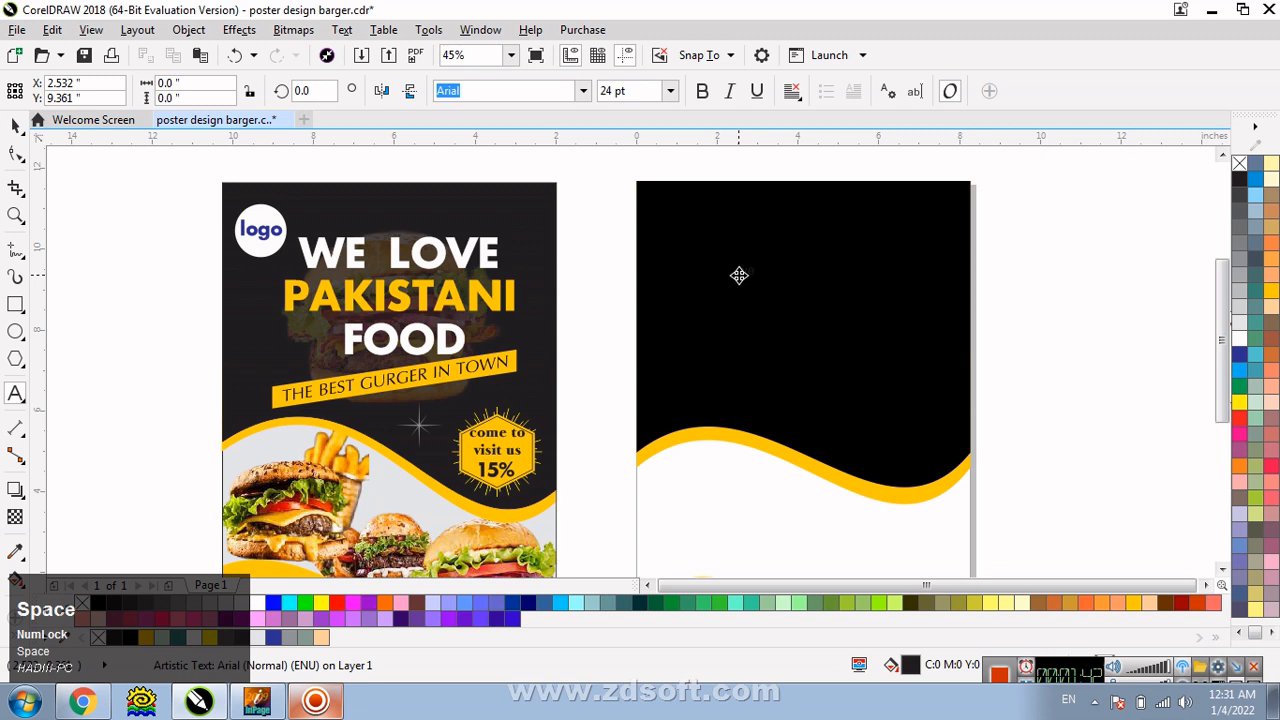
key(ctrl+a)
key(Caps_Lock)
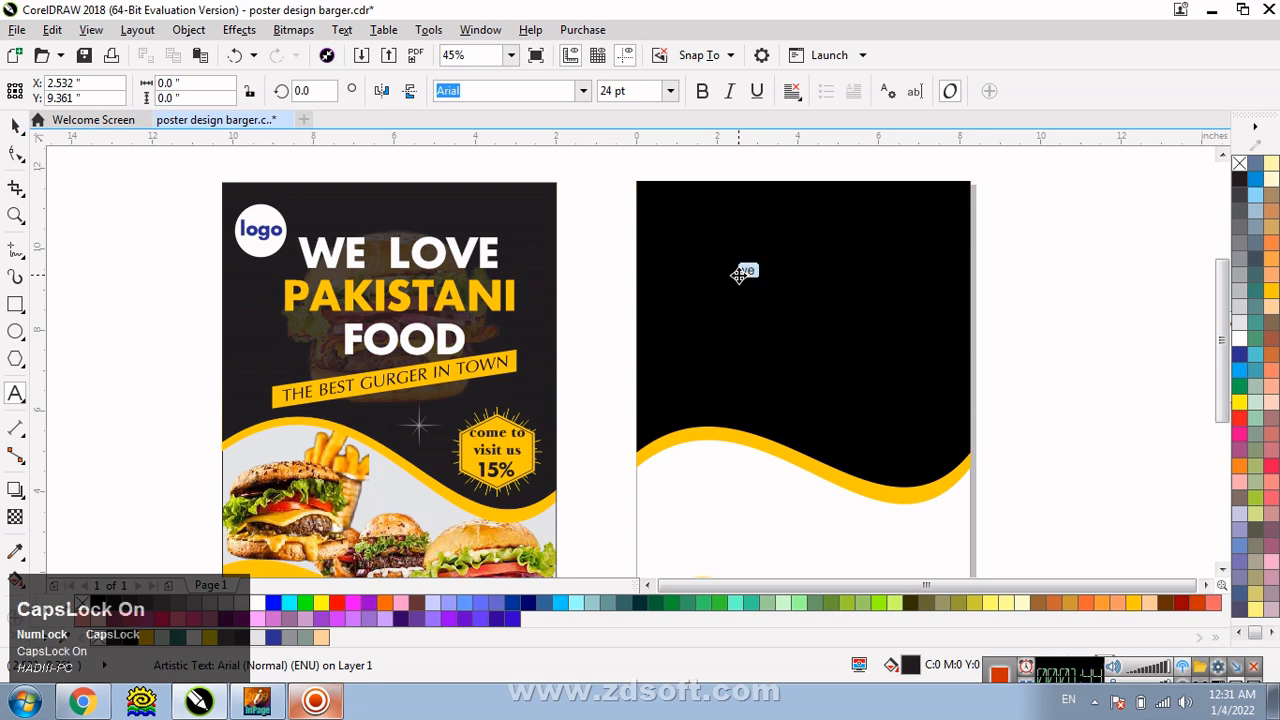
text(WE L)
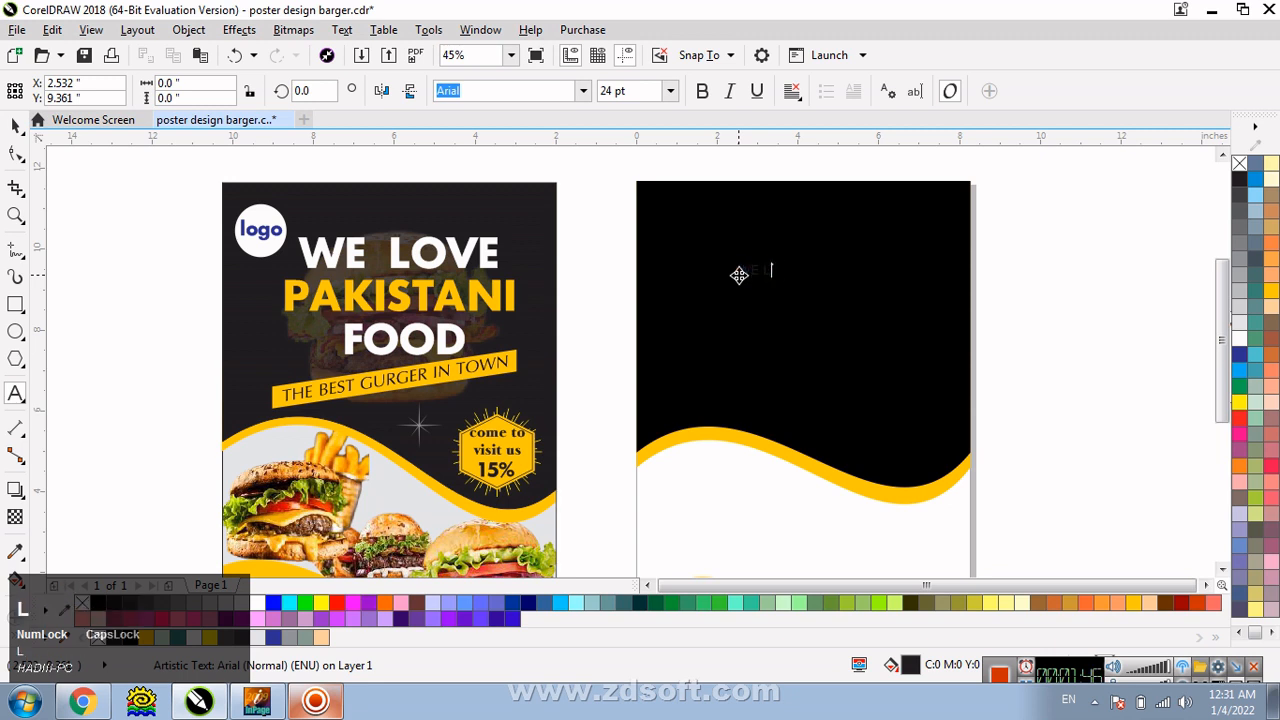
text(OVE)
key(Return)
text(PAKISTANI)
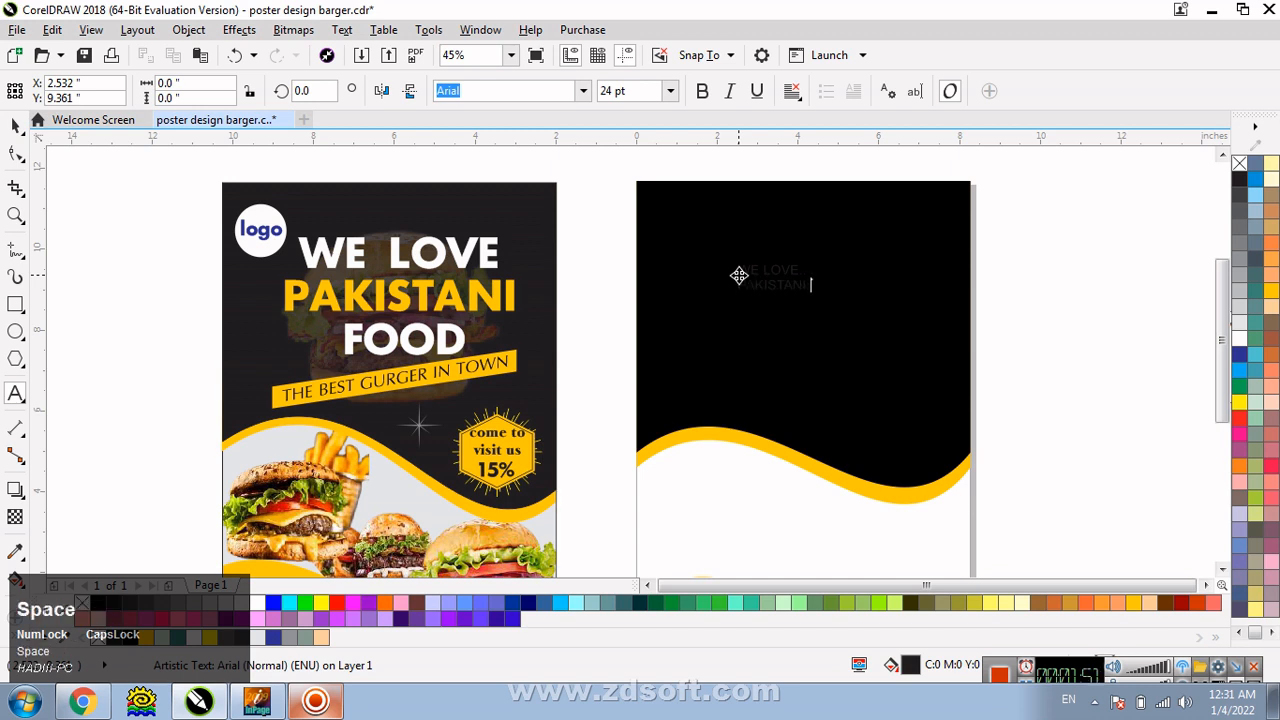
key(Return)
text(FOOD)
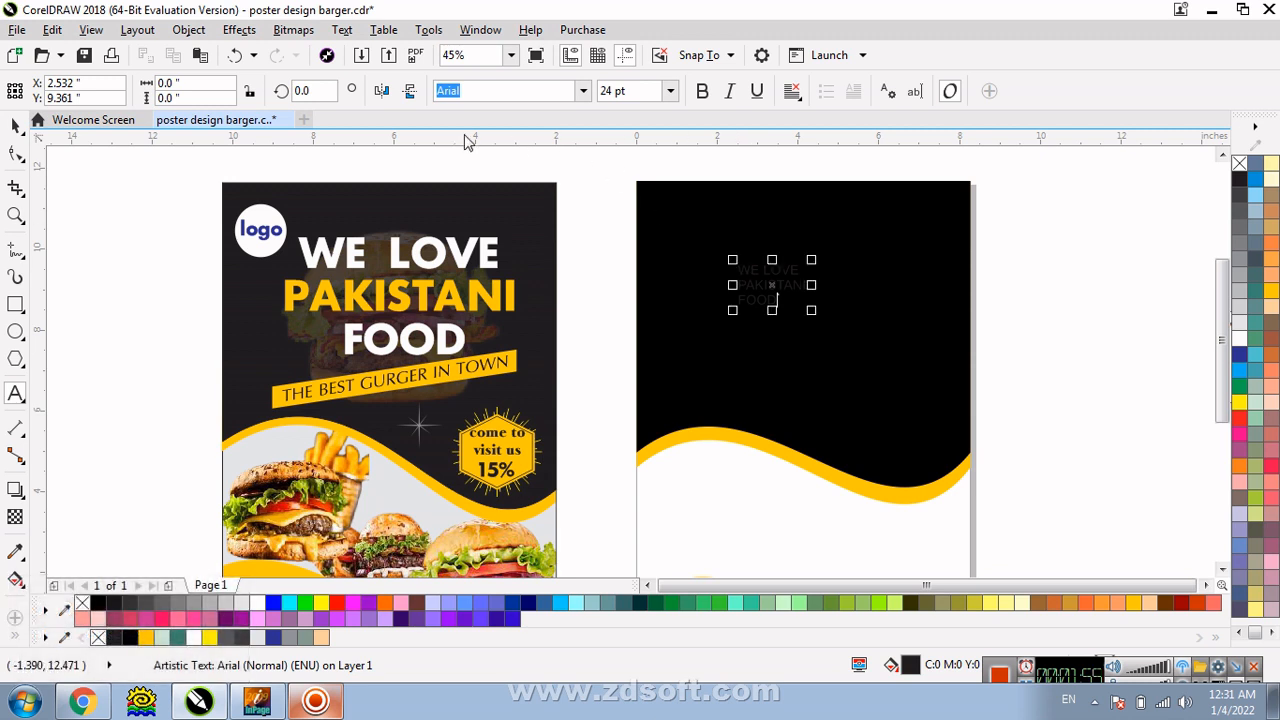
Fill the headline text with white and enlarge it proportionally to about 42.6 pt
click(15, 125)
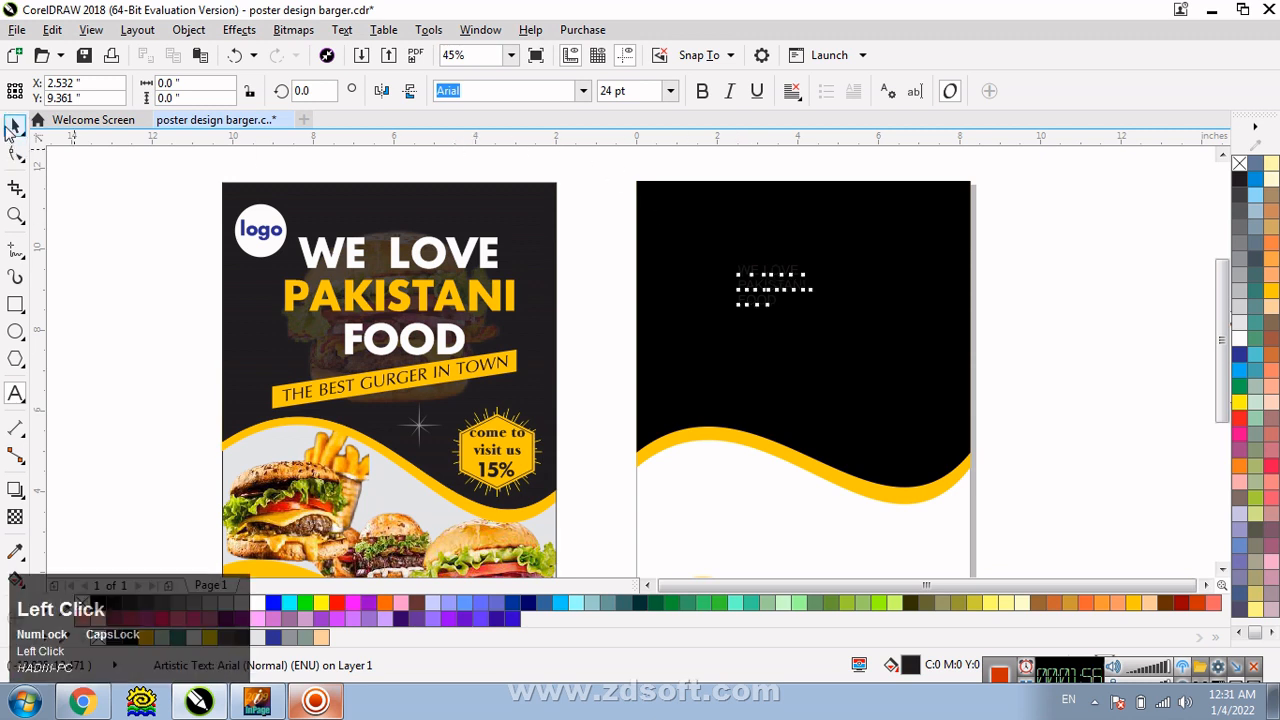
click(1239, 341)
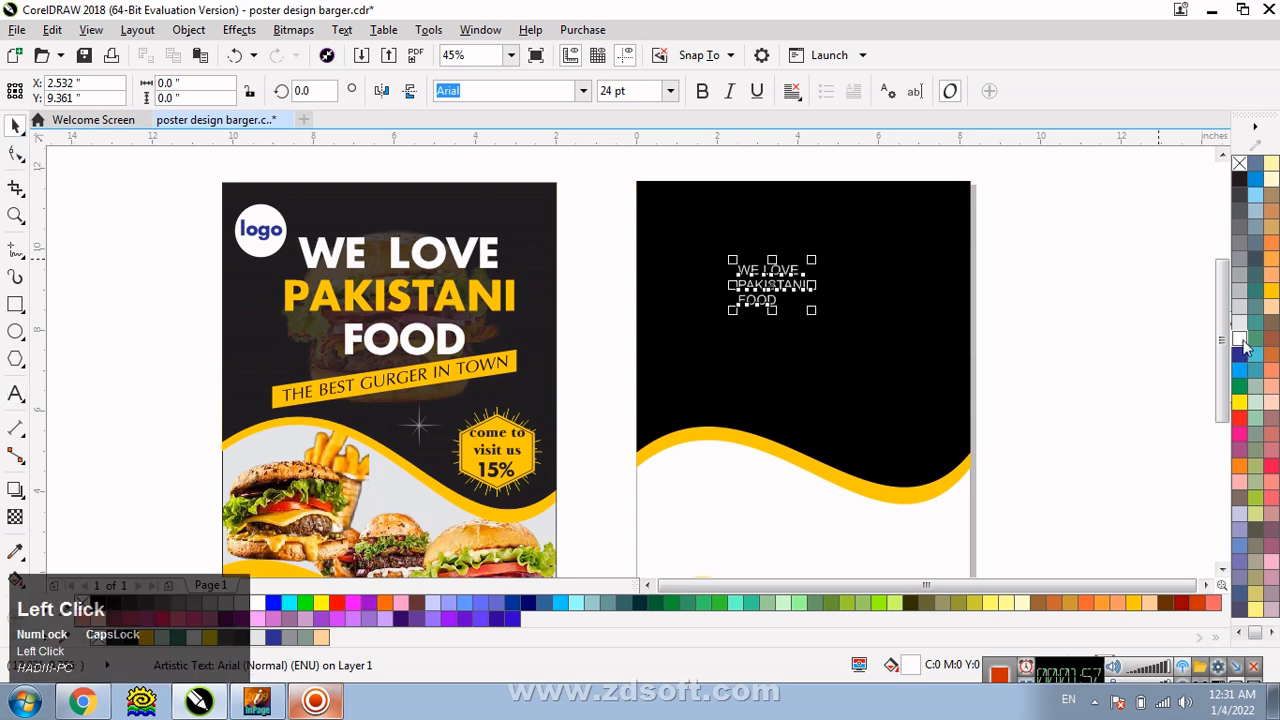
drag(812, 311, 866, 345)
Centre-align all three lines of the headline text
click(798, 301)
click(798, 301)
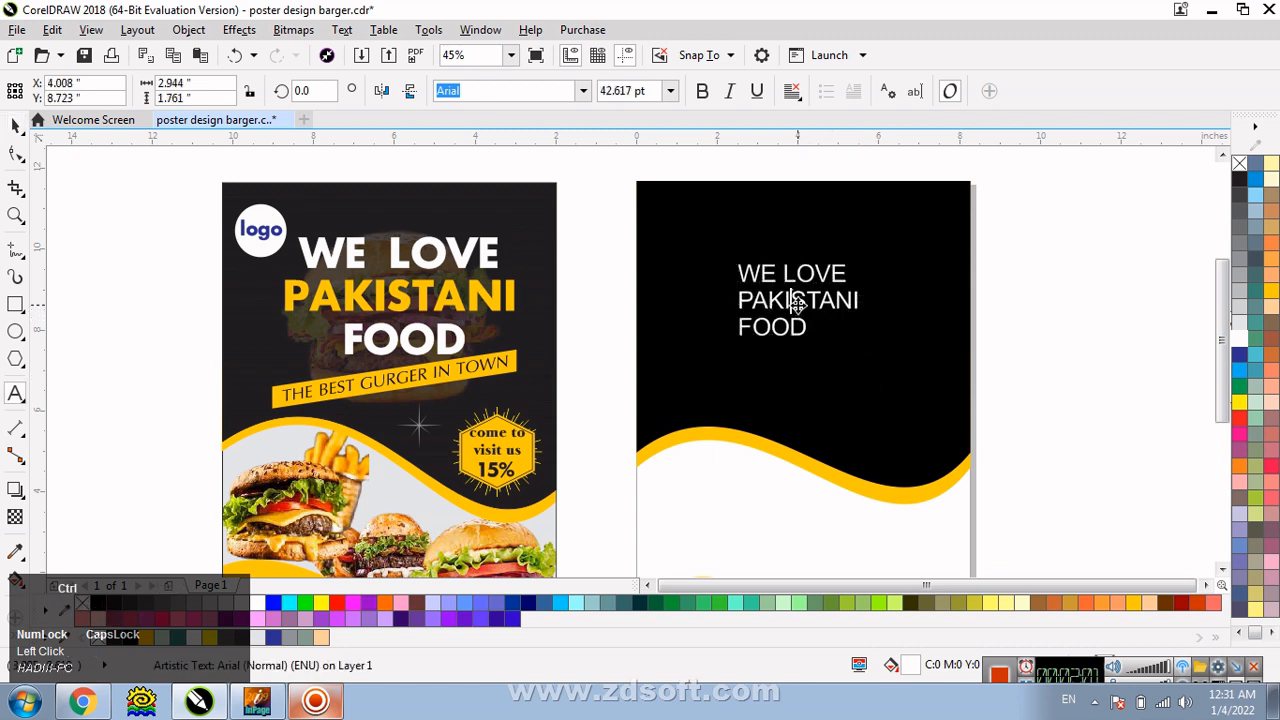
key(ctrl+a)
key(ctrl+e)
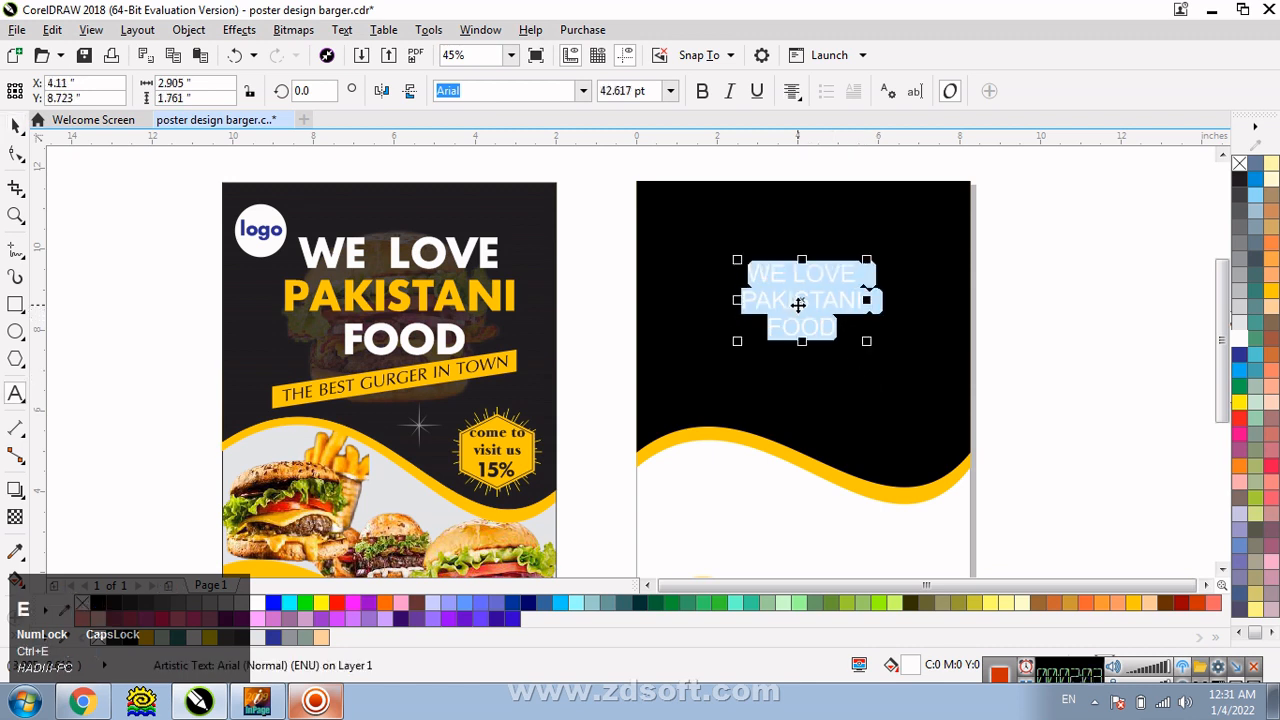
click(17, 125)
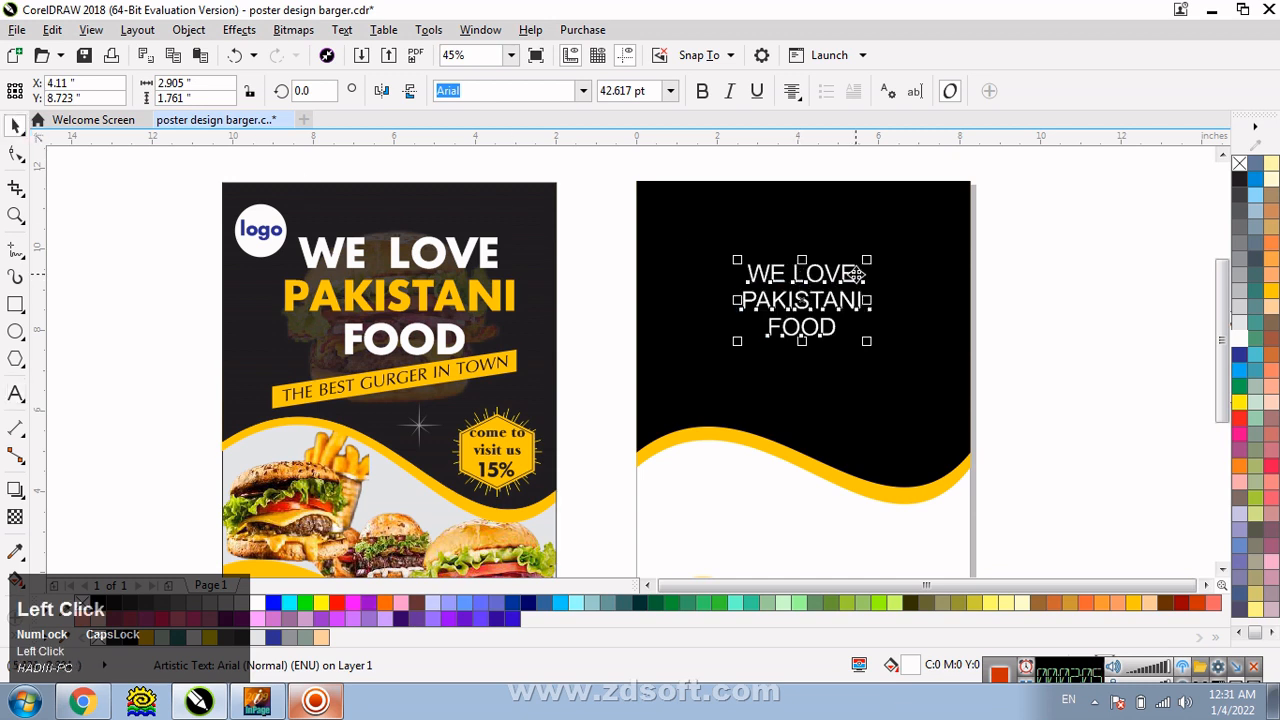
Enlarge the headline to about 75.8 pt across the black area and set its font to Intrepid
drag(866, 261, 915, 241)
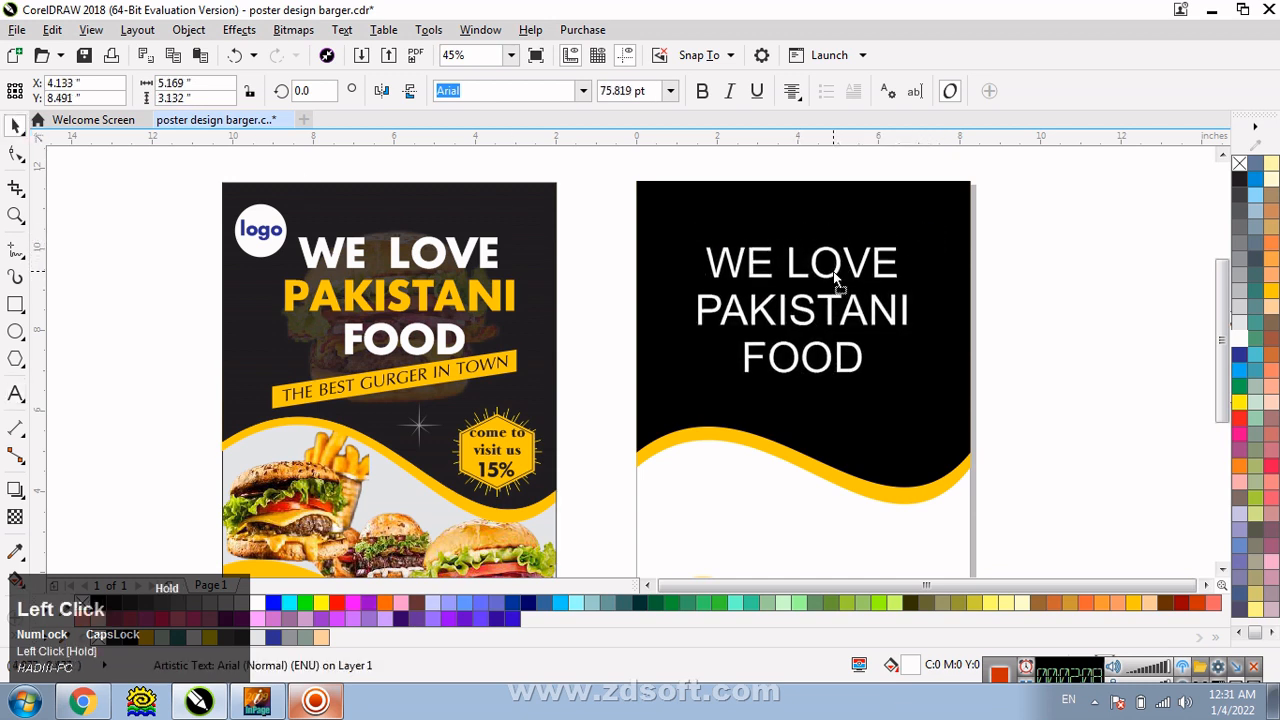
click(583, 92)
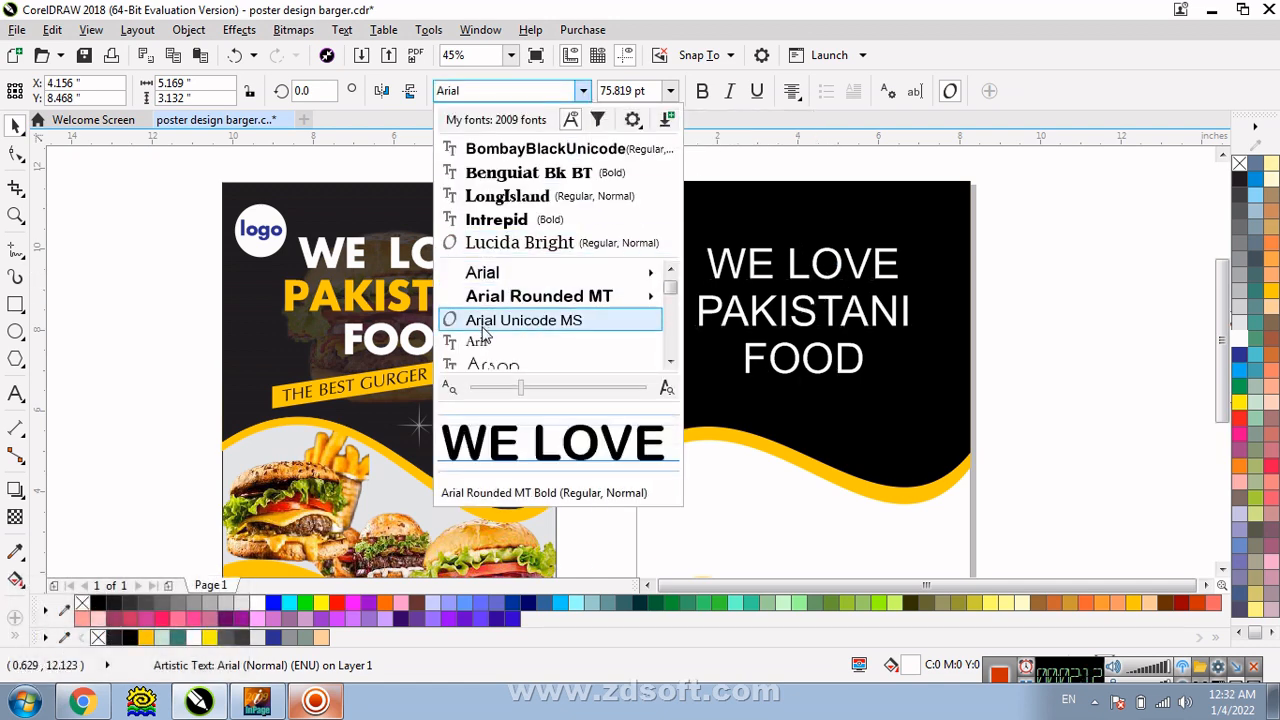
mouse_move(497, 308)
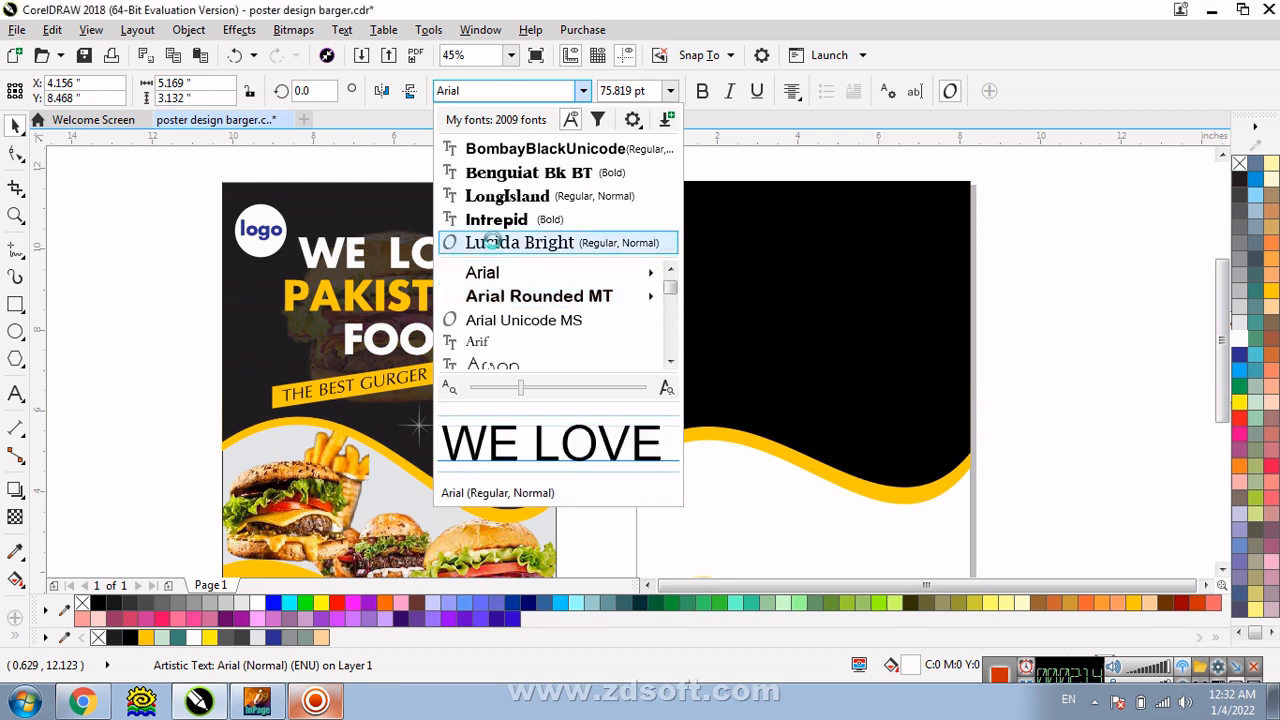
click(497, 221)
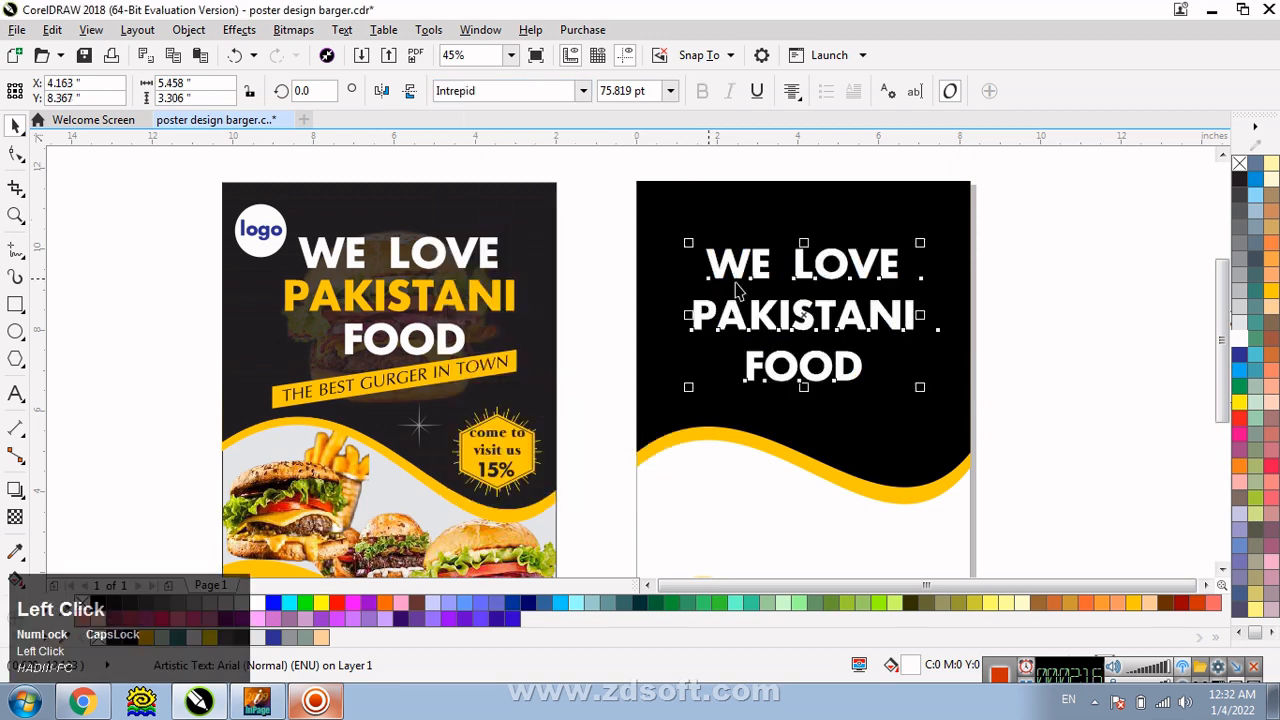
Recolour only the word PAKISTANI in the headline with the same deep yellow as the waves
double_click(866, 318)
drag(692, 316, 1275, 418)
click(1239, 402)
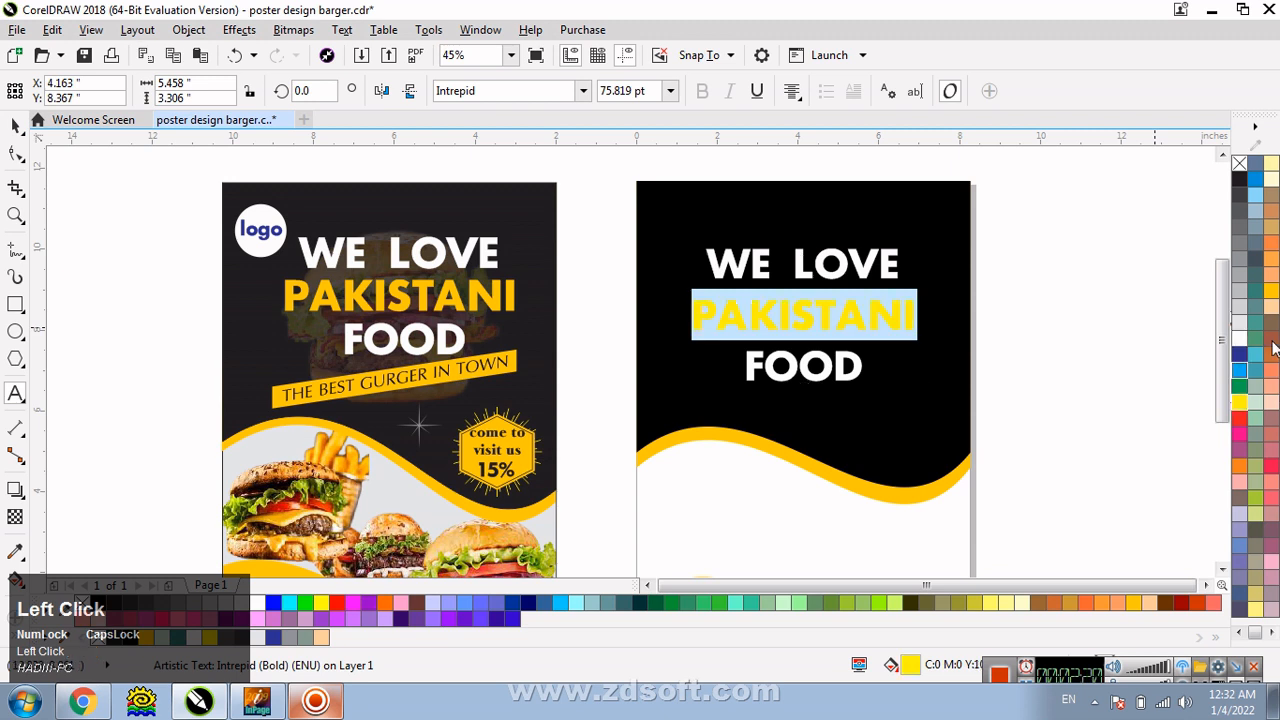
click(1272, 292)
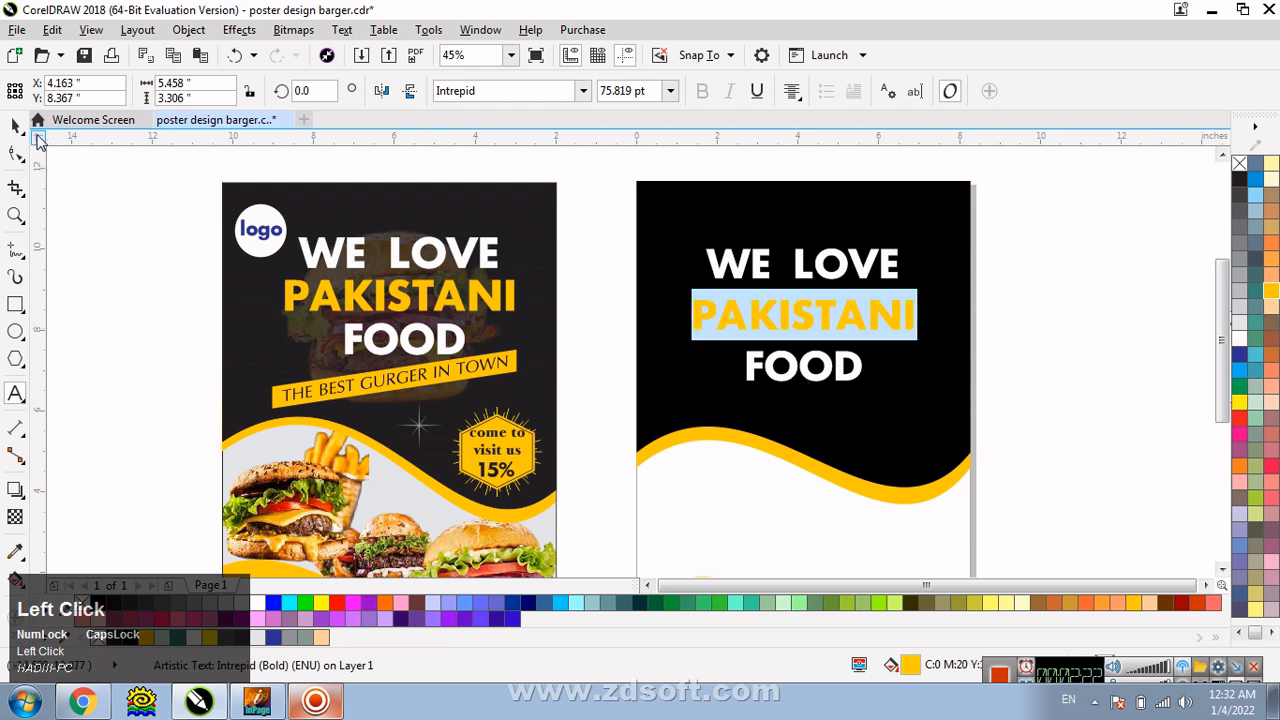
click(15, 125)
click(1027, 310)
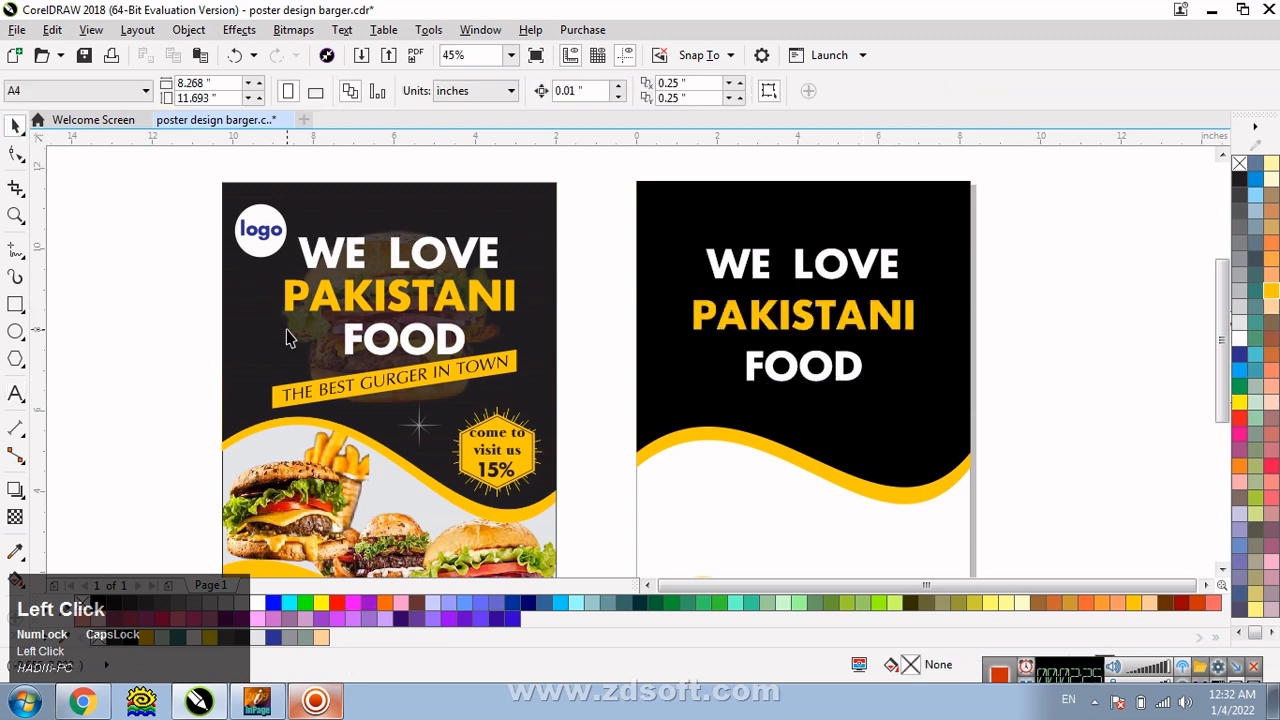
Draw a circle about 1.37 in across in the black area's upper-left corner and fill it with white
click(16, 331)
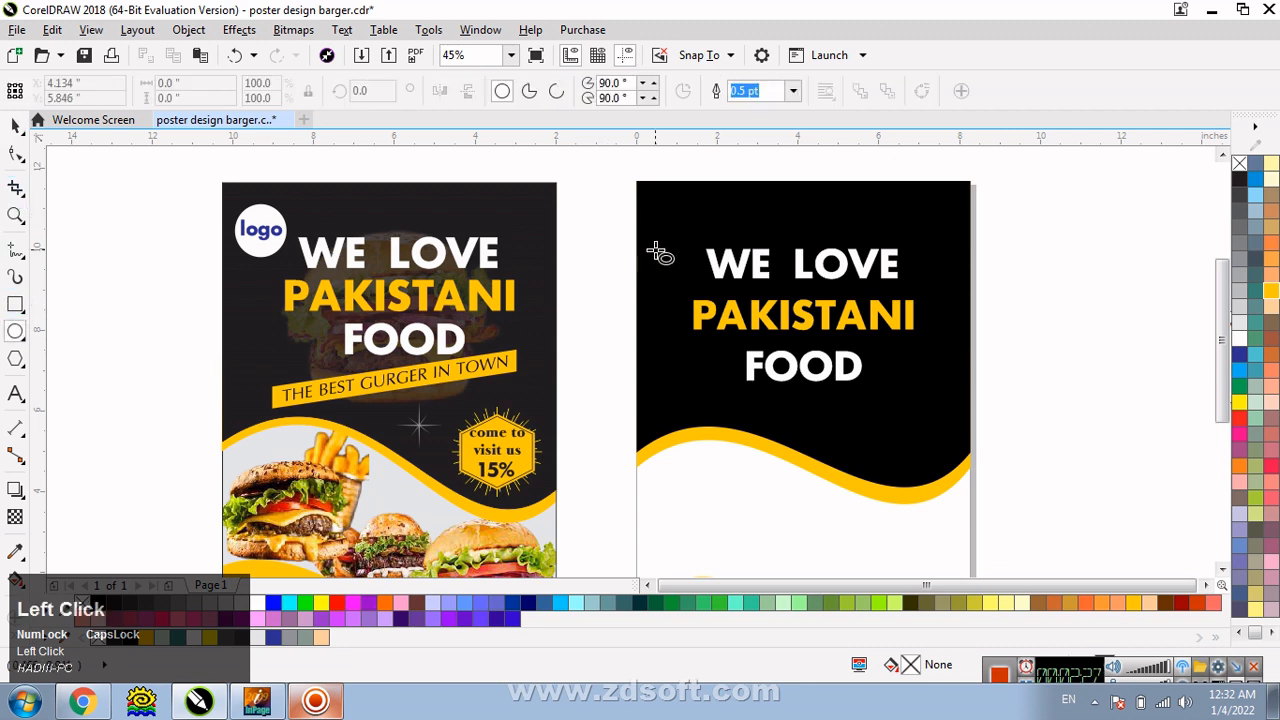
mouse_move(650, 214)
mouse_down()
mouse_move(688, 268)
mouse_move(708, 270)
mouse_up()
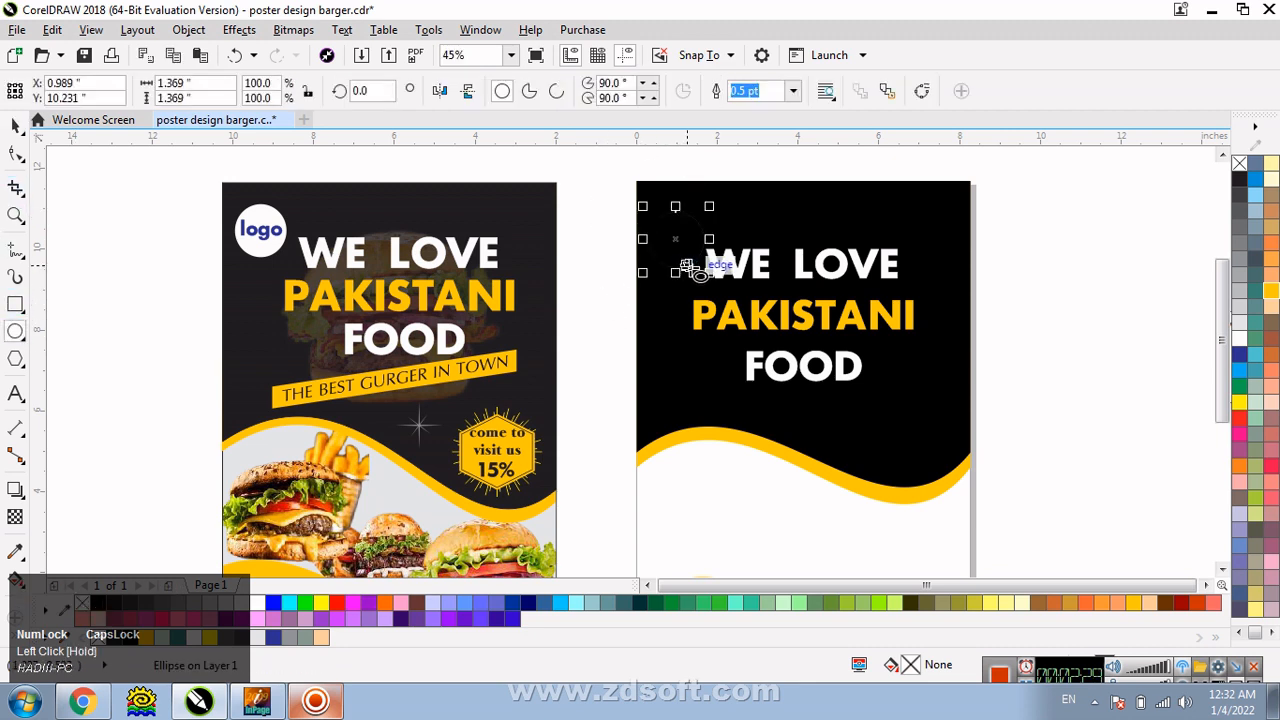
click(1239, 338)
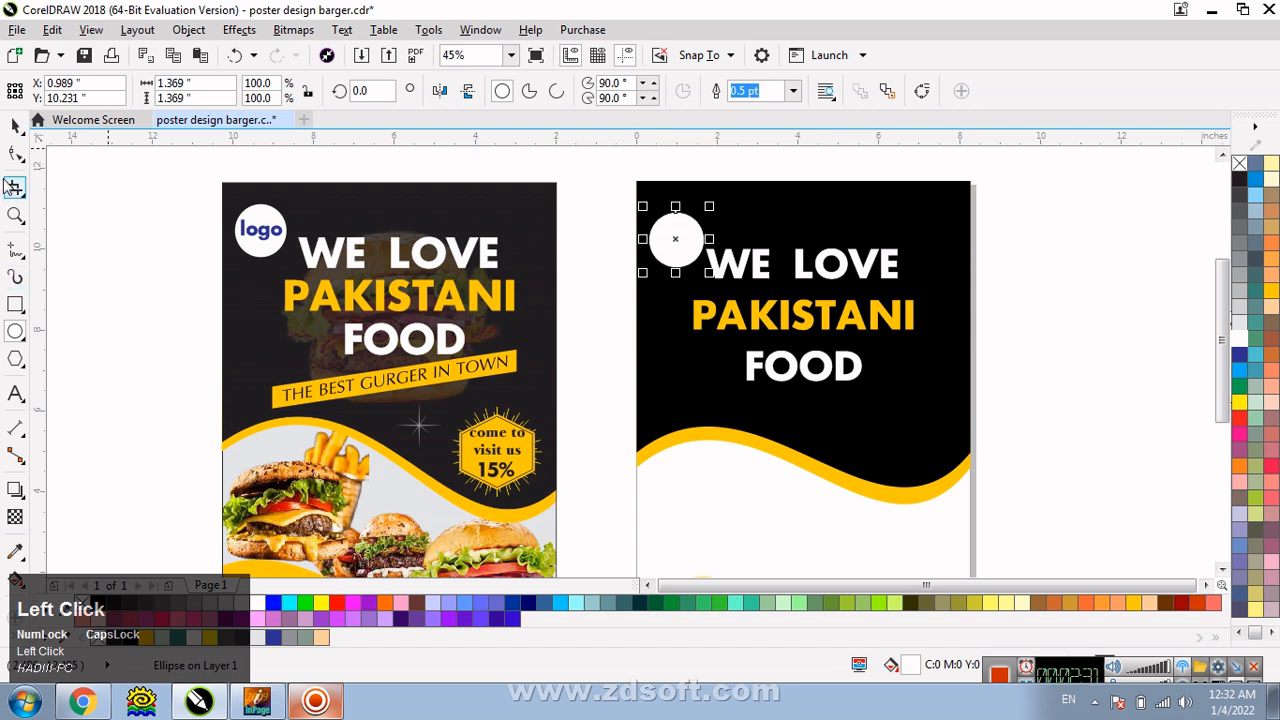
click(15, 125)
key(Escape)
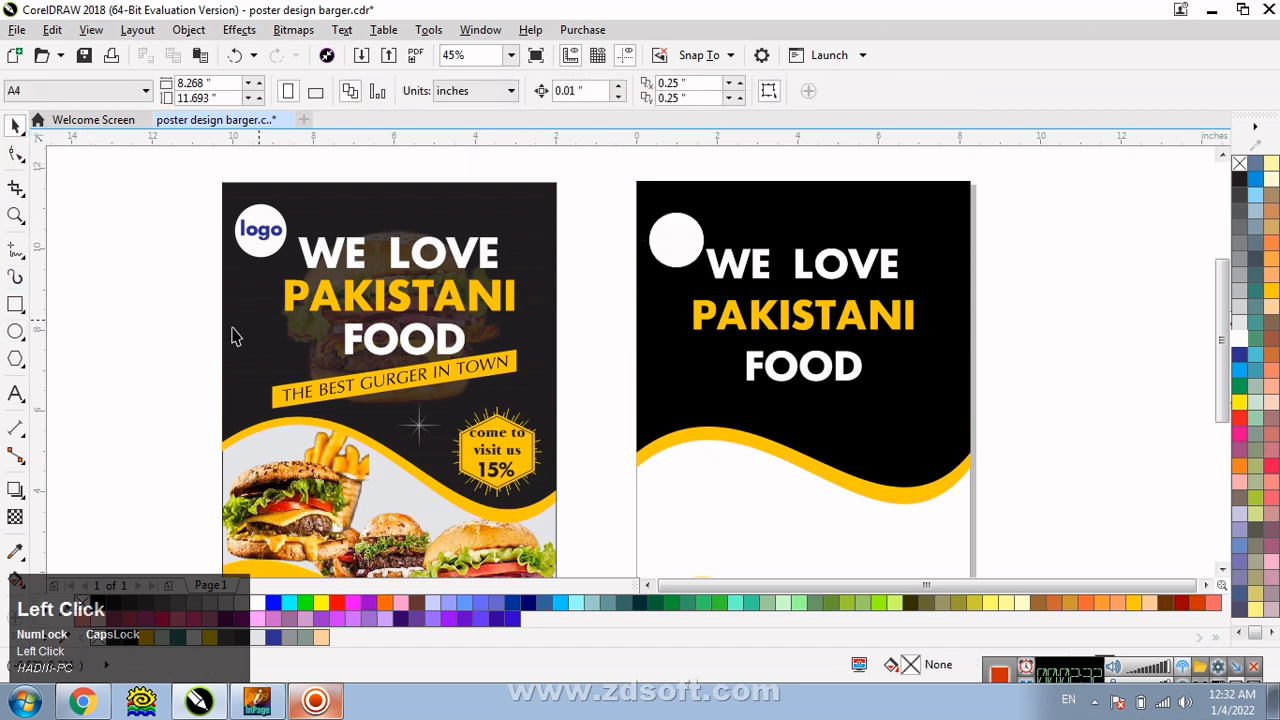
Add the text "LOGO" in Arial, scale it to about 26.8 pt inside the white circle, and colour it red
click(16, 393)
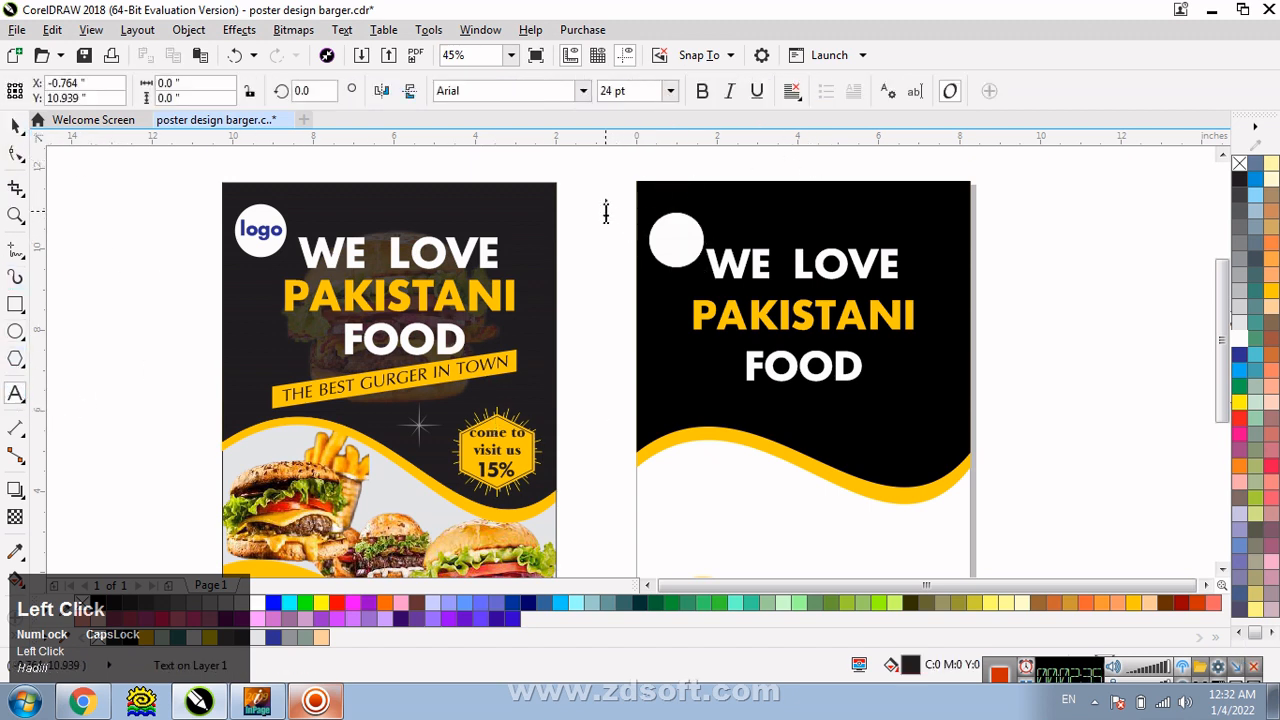
text(LOGO)
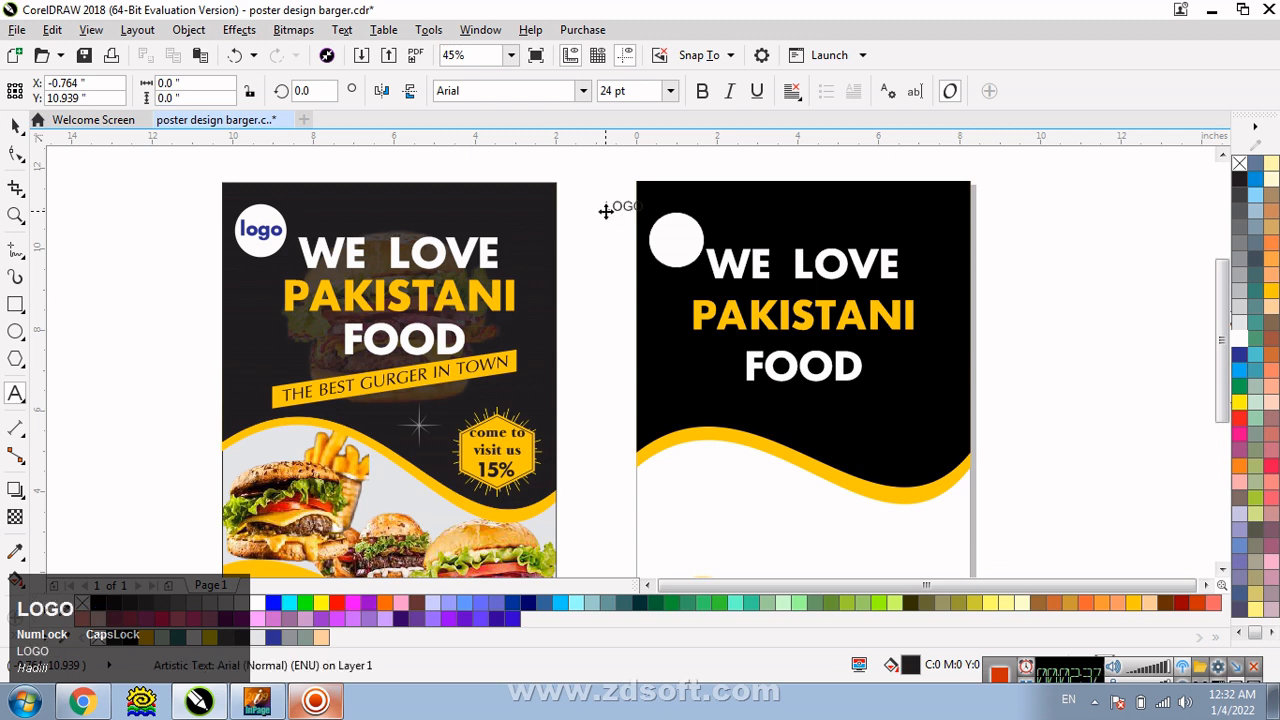
key(Escape)
click(14, 127)
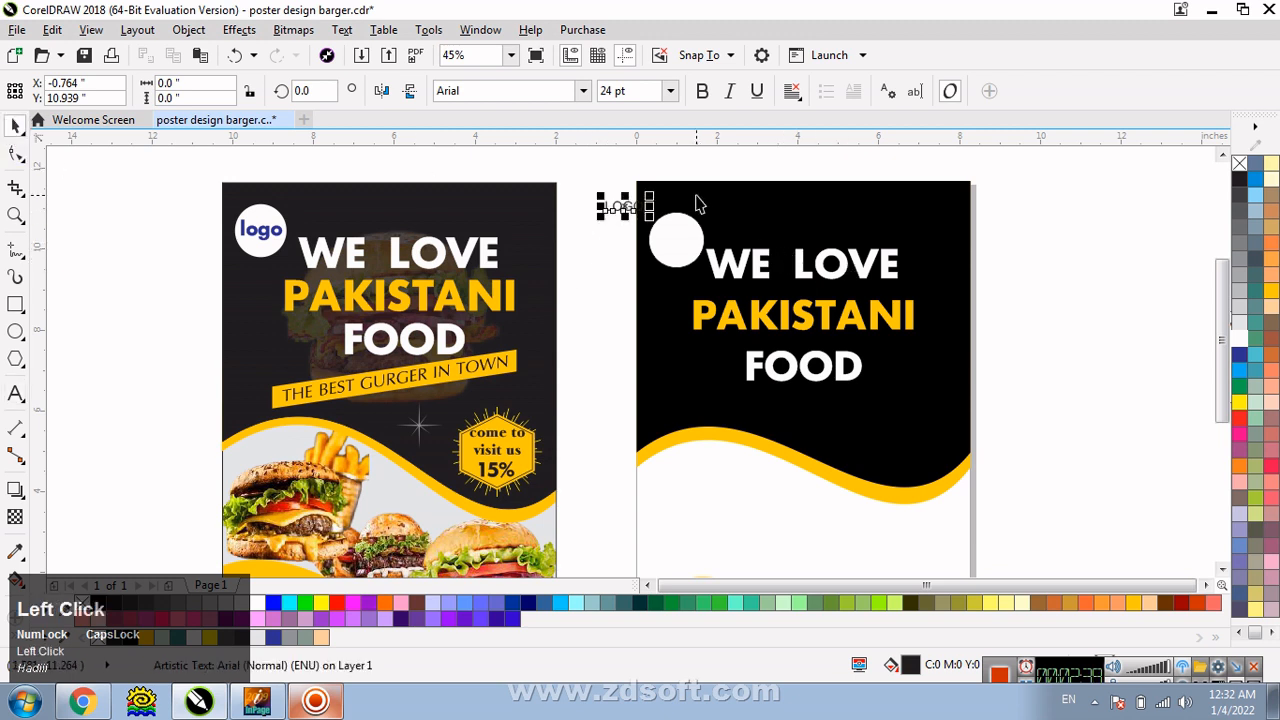
drag(651, 195, 644, 263)
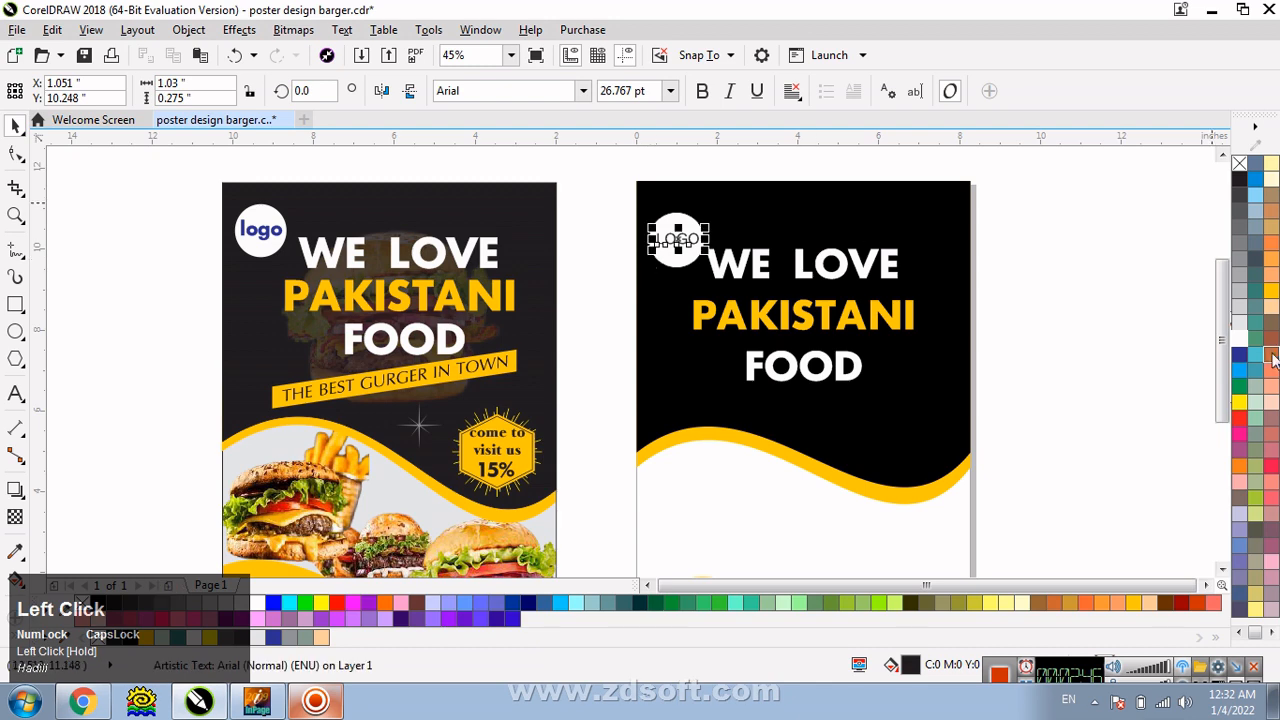
click(1238, 418)
click(1018, 327)
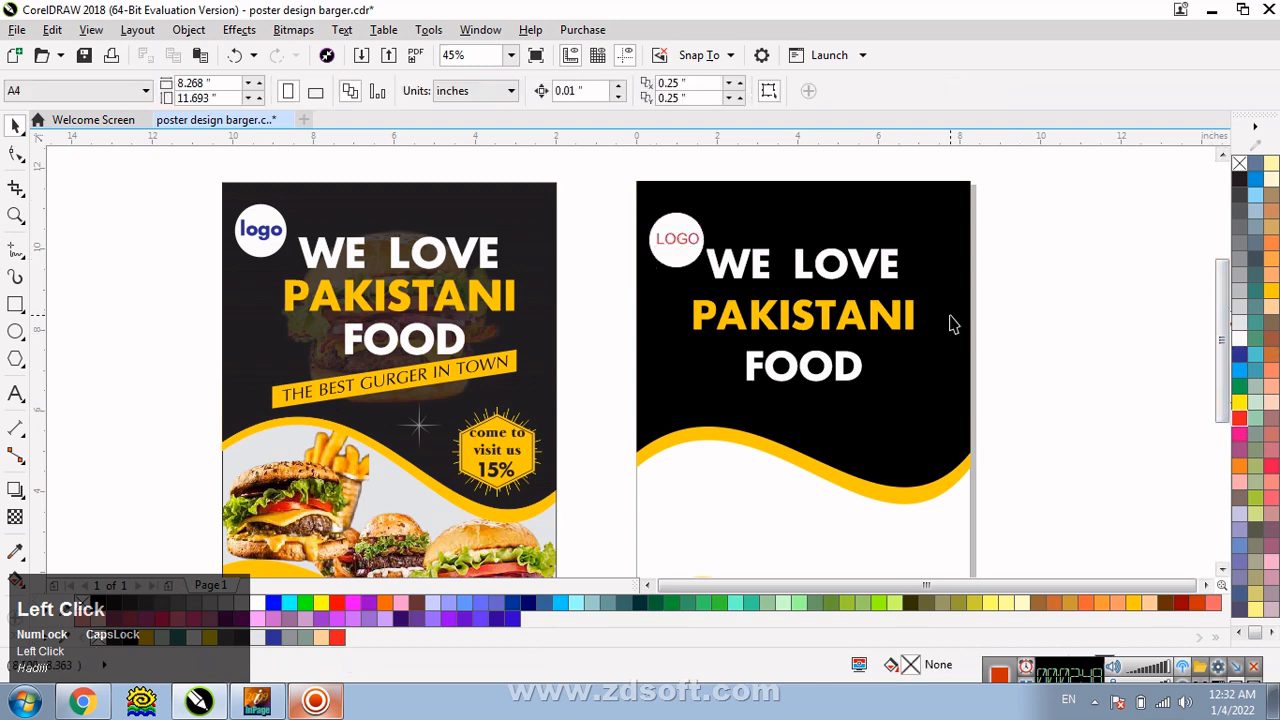
key(F3)
key(F2)
drag(462, 202, 988, 568)
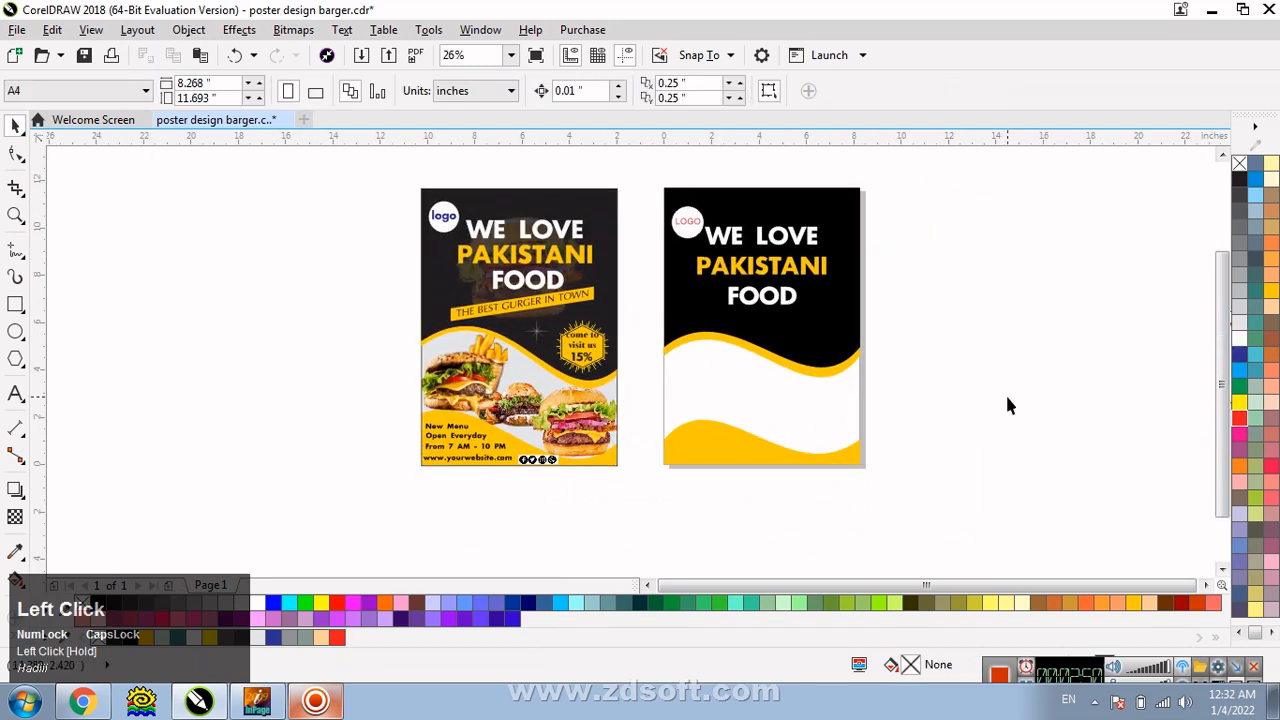
key(F2)
drag(254, 163, 944, 394)
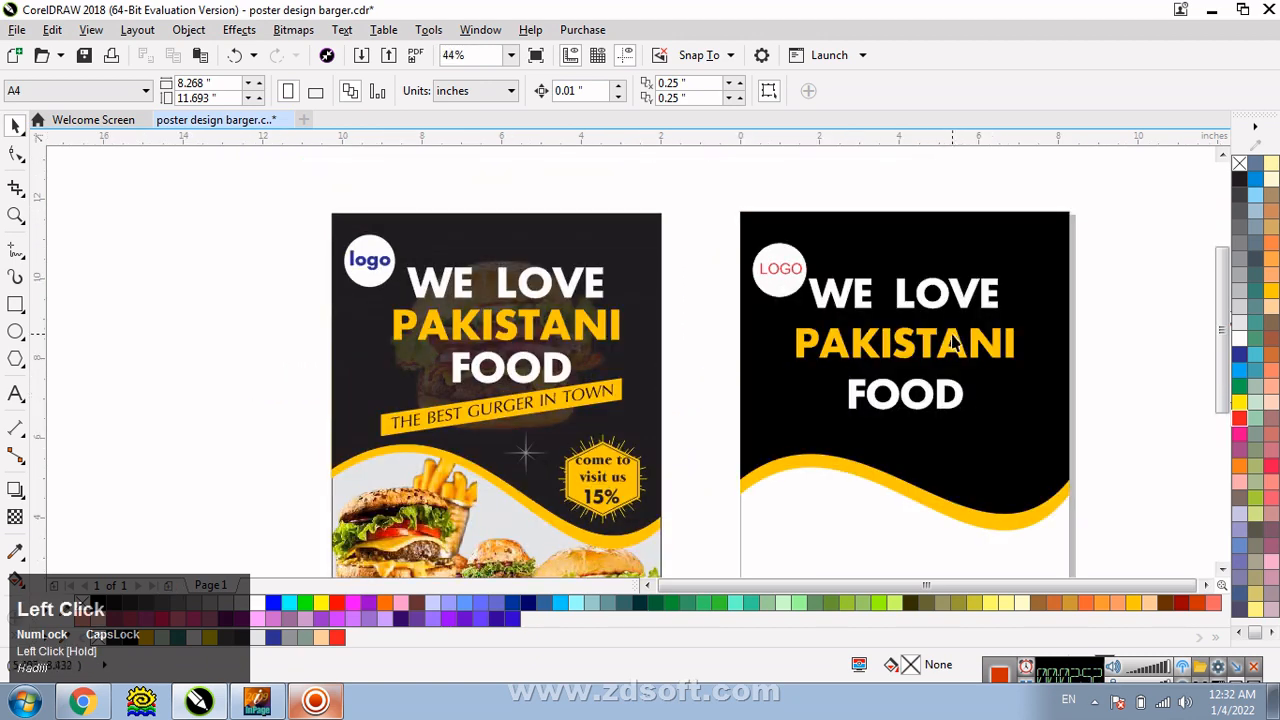
double_click(937, 342)
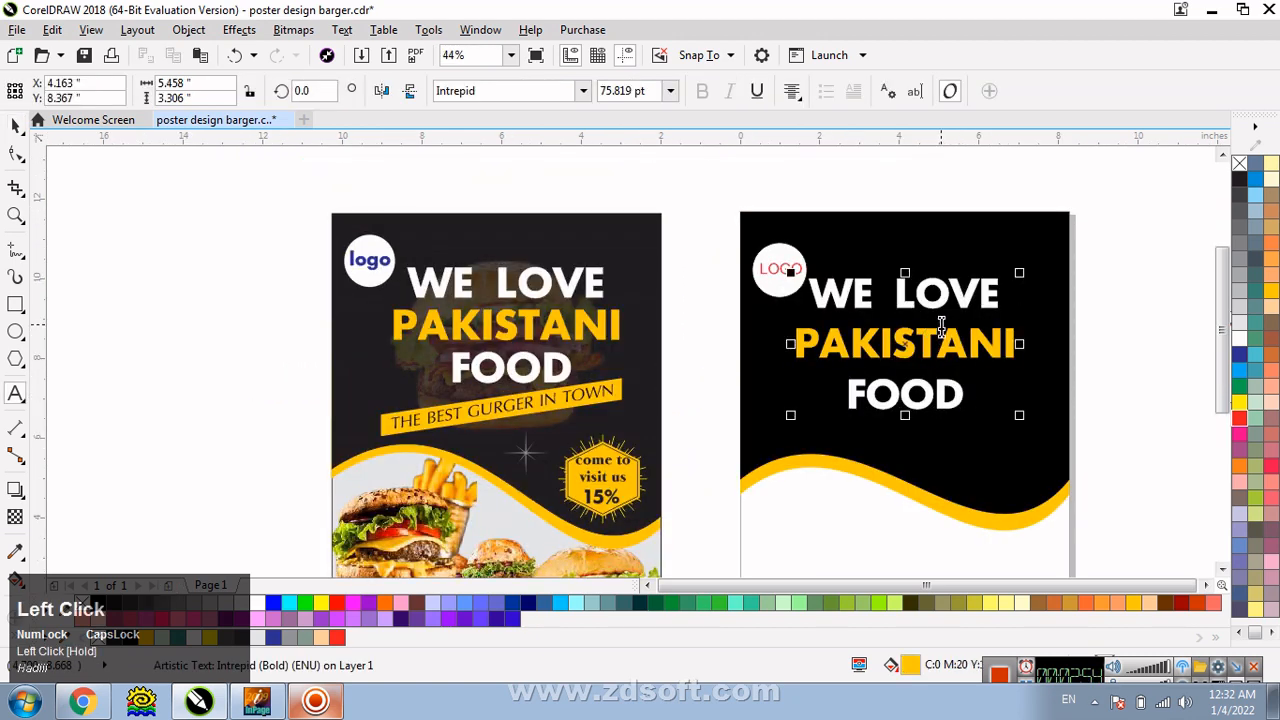
key(ctrl+shift+space)
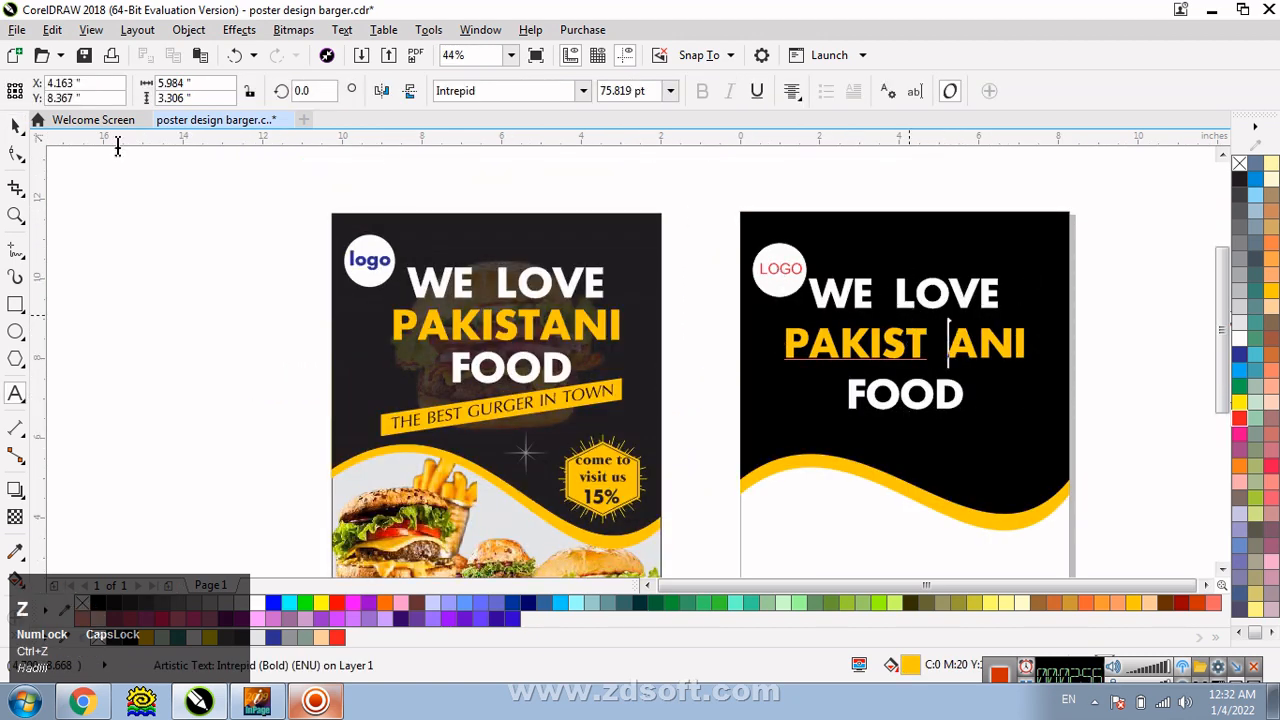
key(ctrl+z)
Move the headline text up and slightly right, clear of the logo circle, centred horizontally at about 4.33 in
click(15, 125)
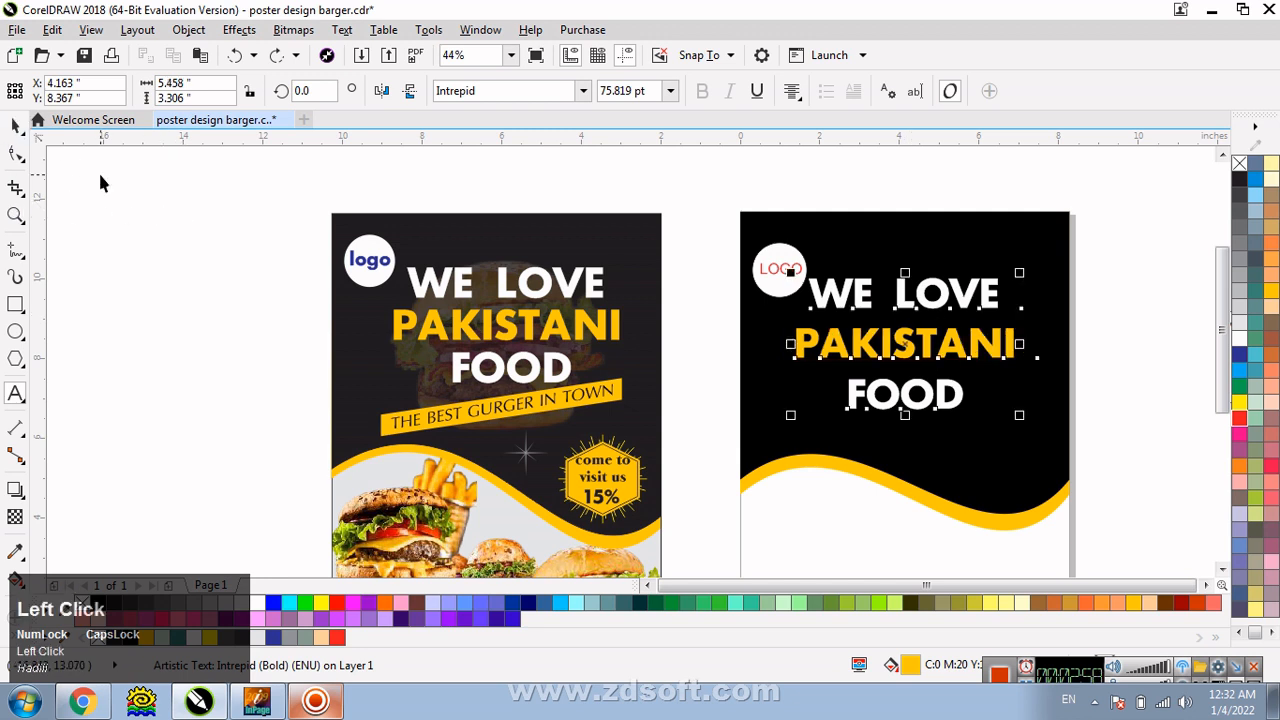
drag(932, 350, 939, 327)
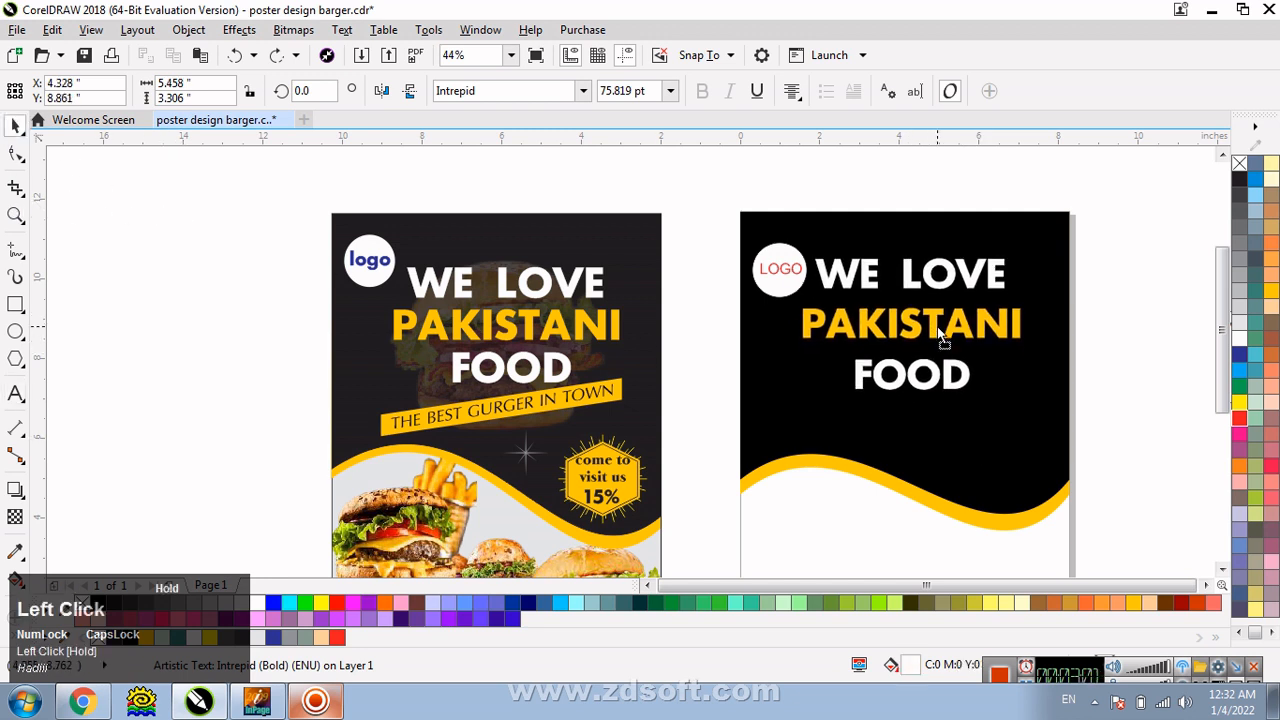
Draw a rectangle about 6.54 by 0.73 in beneath FOOD, fill it with the waves' deep yellow and remove its outline
click(15, 305)
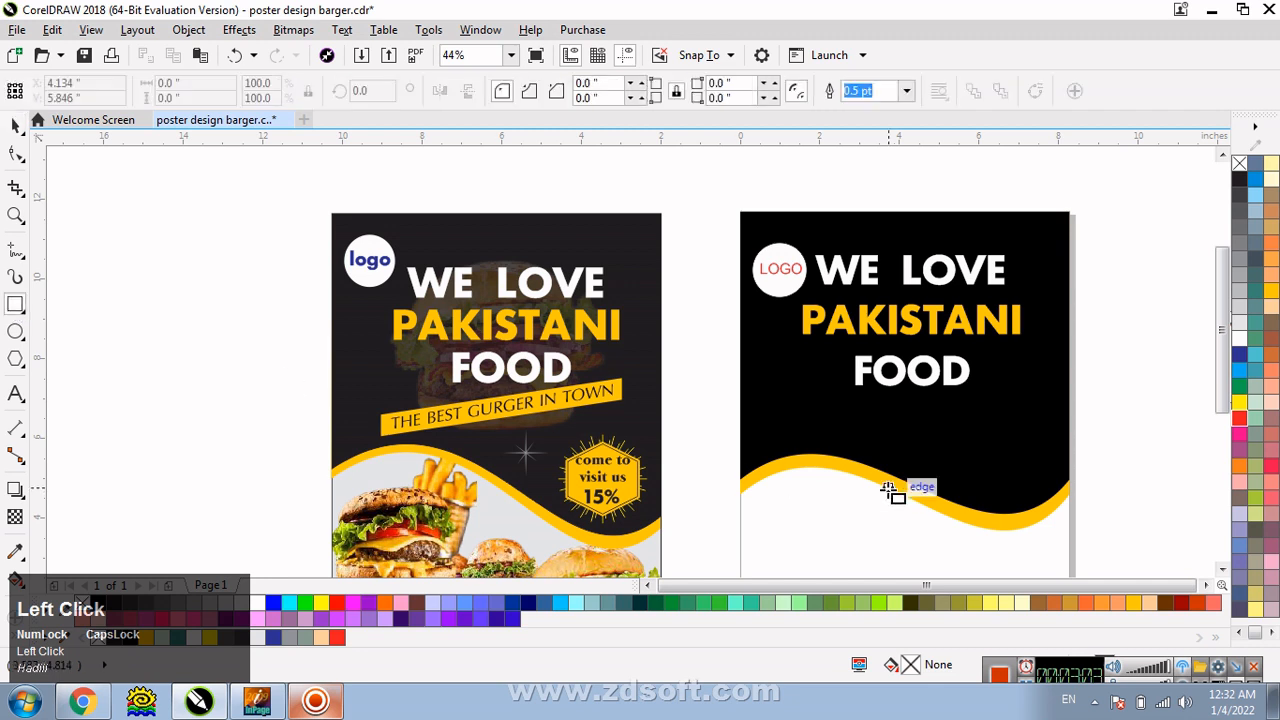
drag(788, 412, 1048, 440)
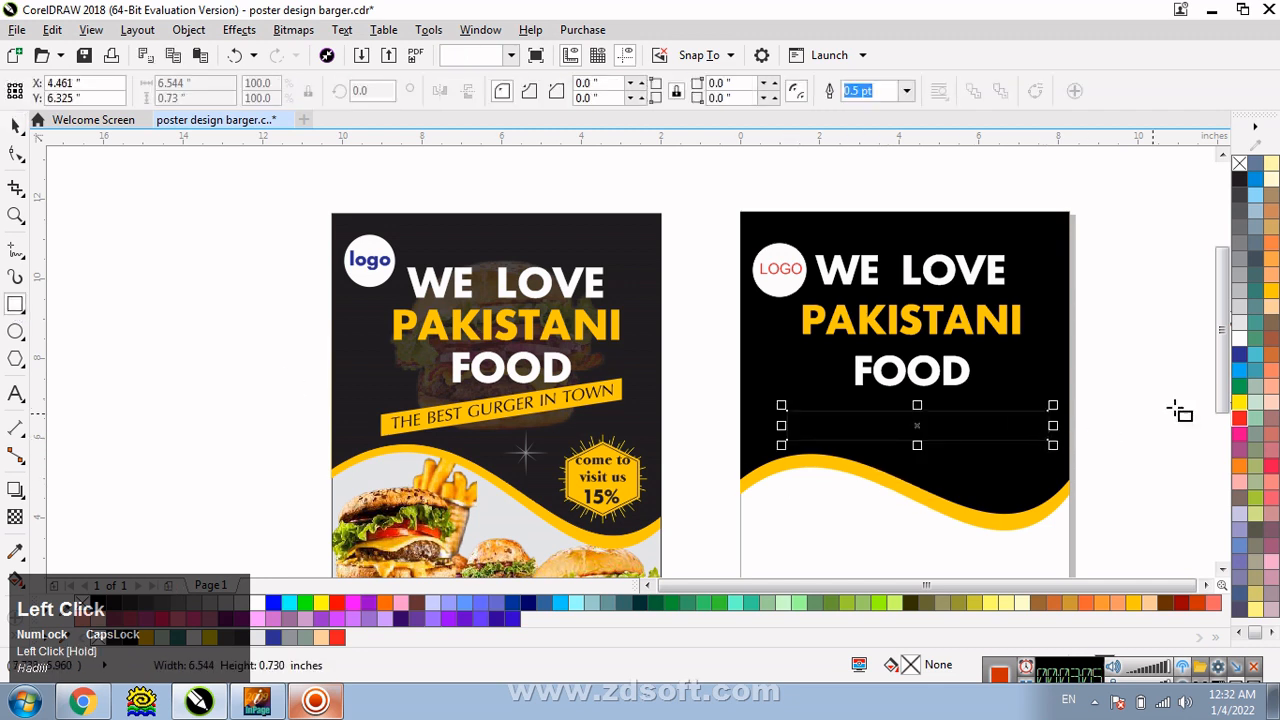
click(1244, 401)
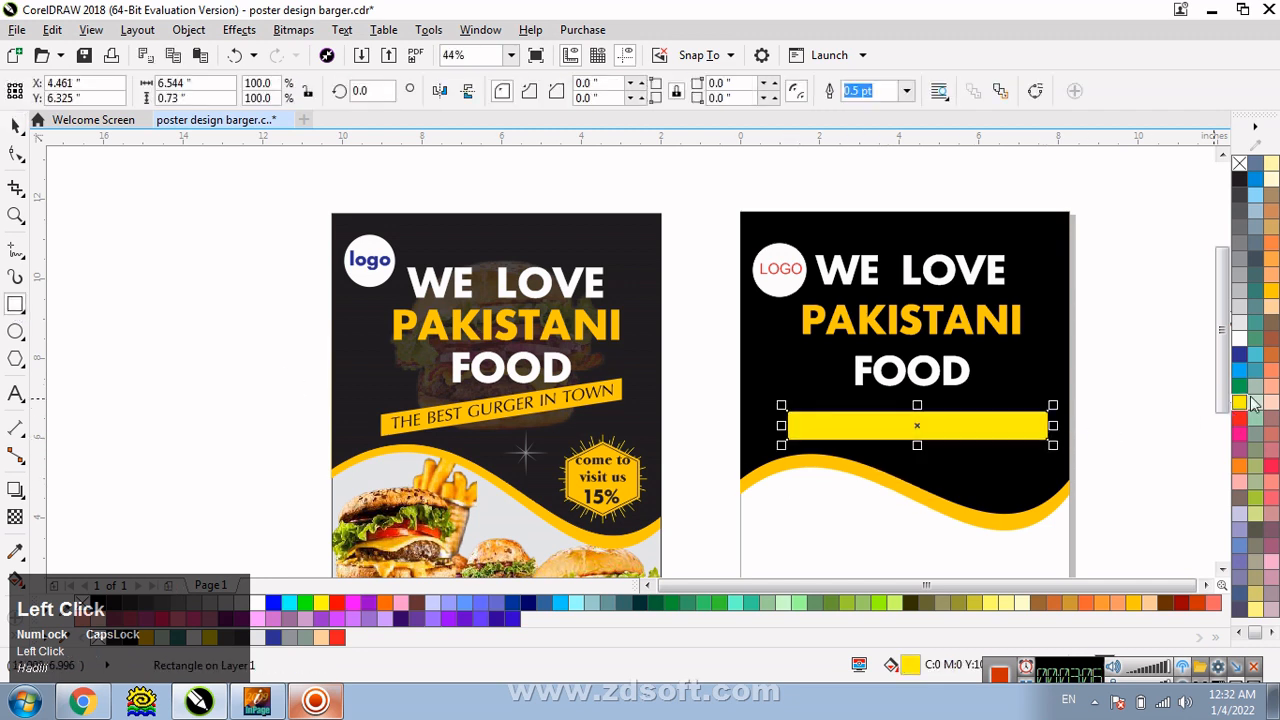
click(1268, 296)
right_click(1239, 163)
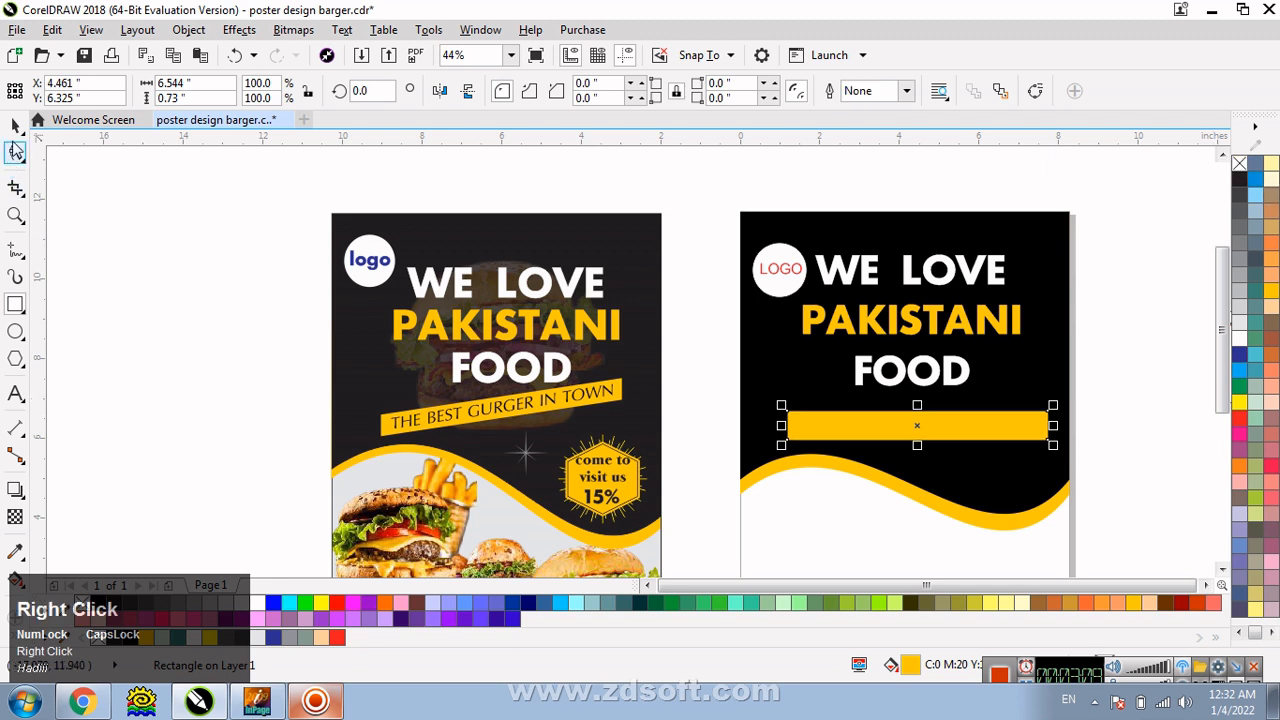
click(15, 126)
click(109, 288)
Add the Arial text "THE BEST BURGER IN TOWN" at 24 pt in the blank area outside the page
click(14, 395)
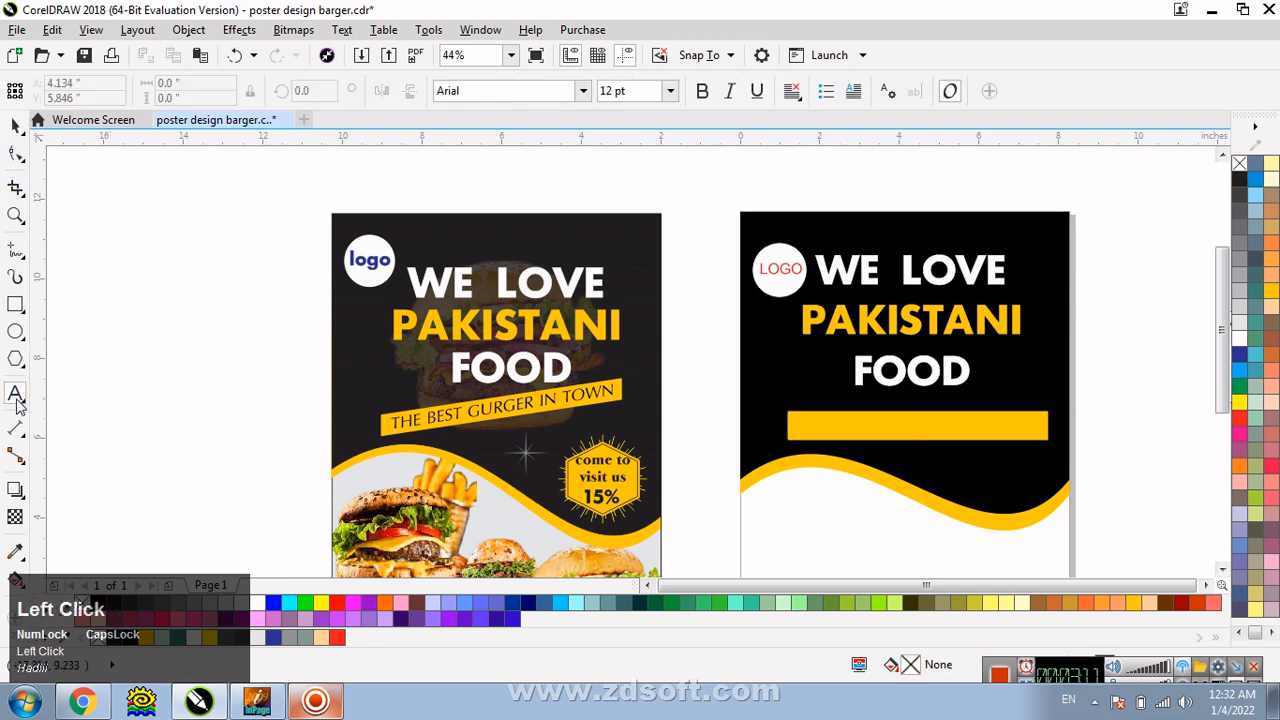
click(65, 345)
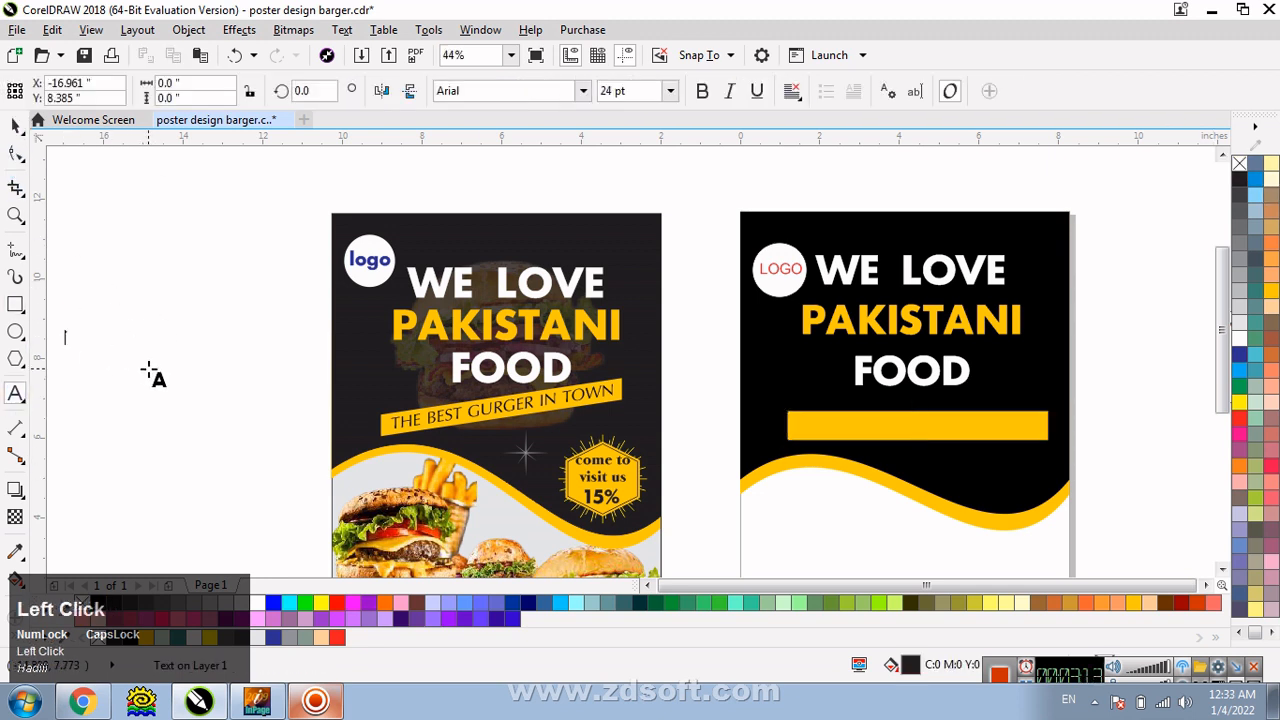
text(THE BES)
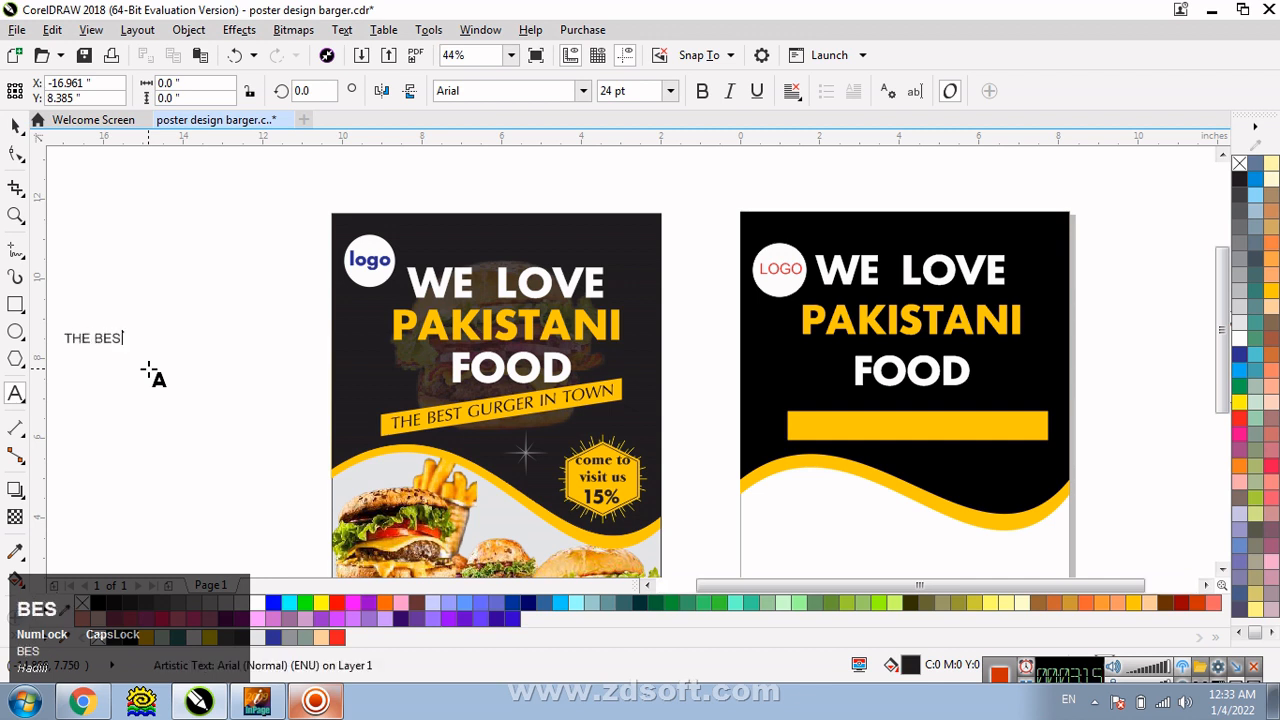
text(T GURGER)
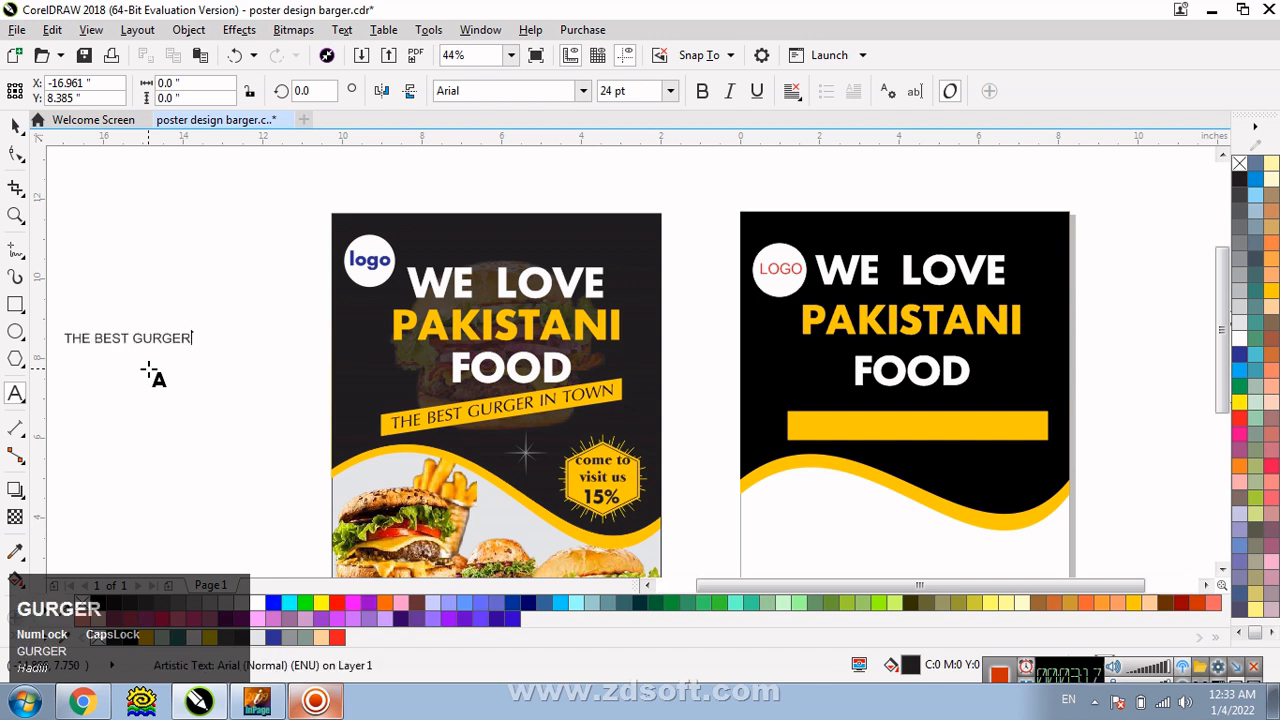
key(BackSpace)
key(BackSpace)
key(BackSpace)
key(BackSpace)
key(BackSpace)
key(BackSpace)
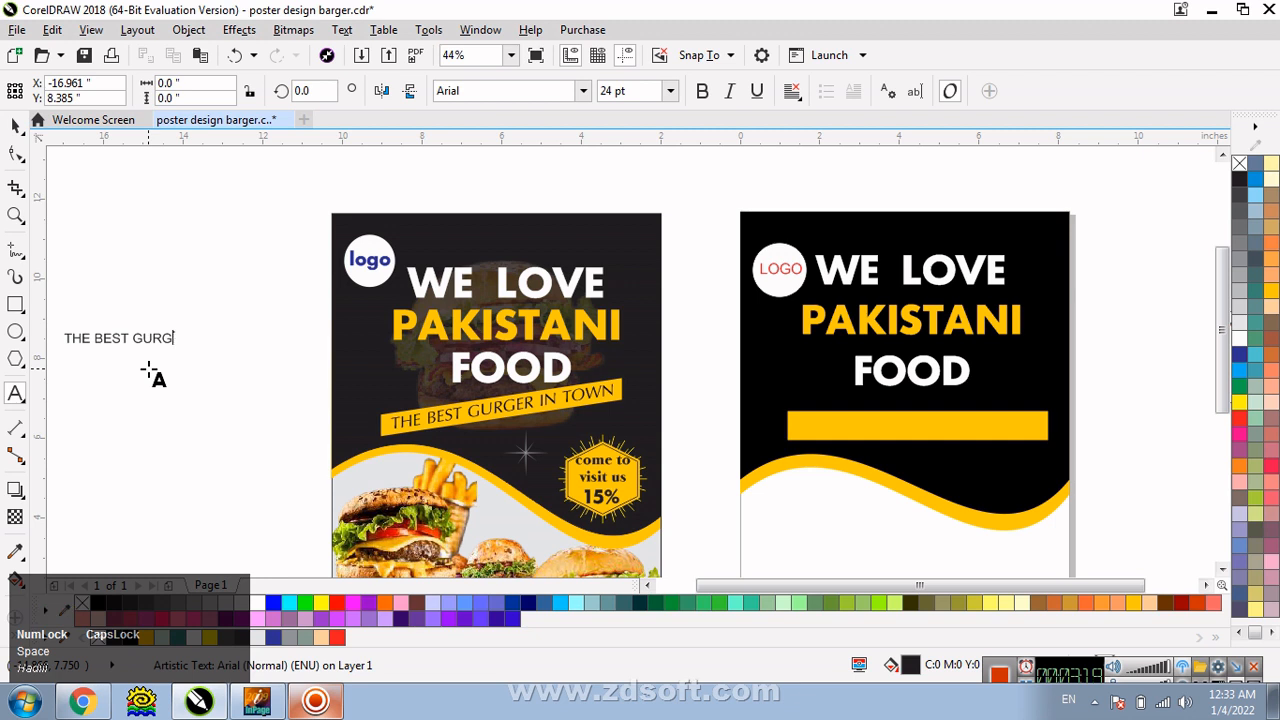
text(BUR)
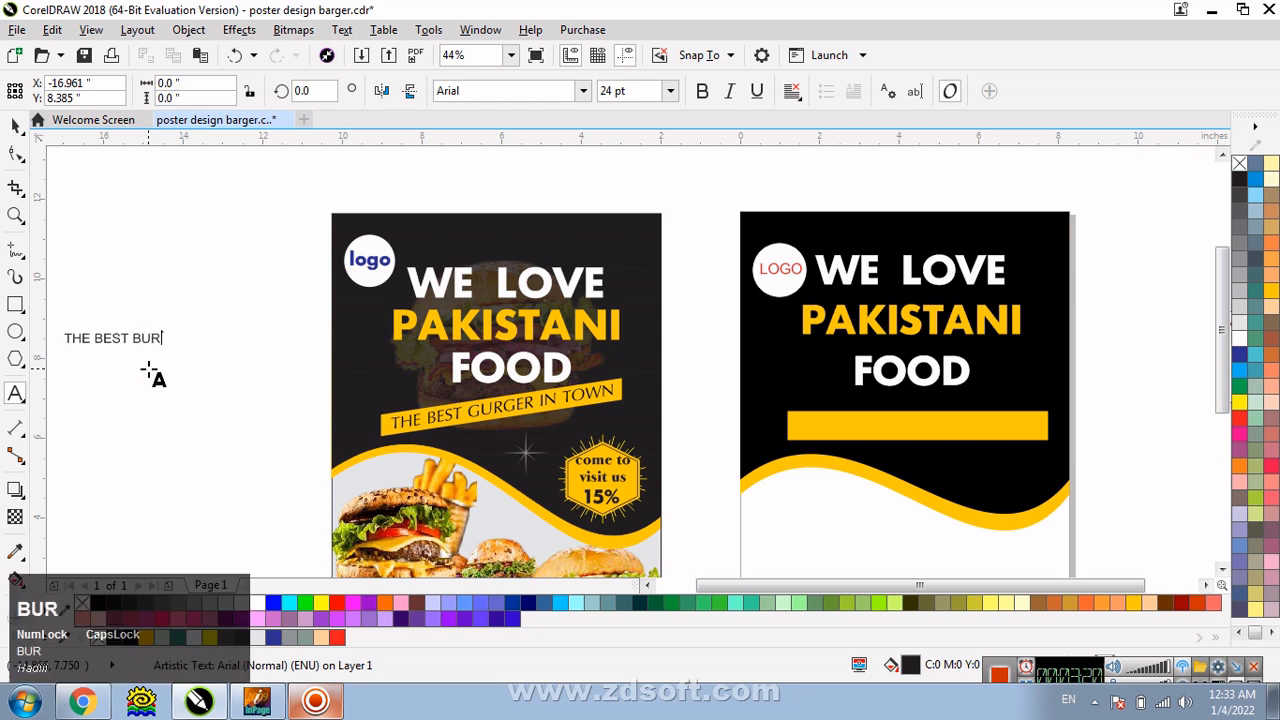
text(GER IN TOWN)
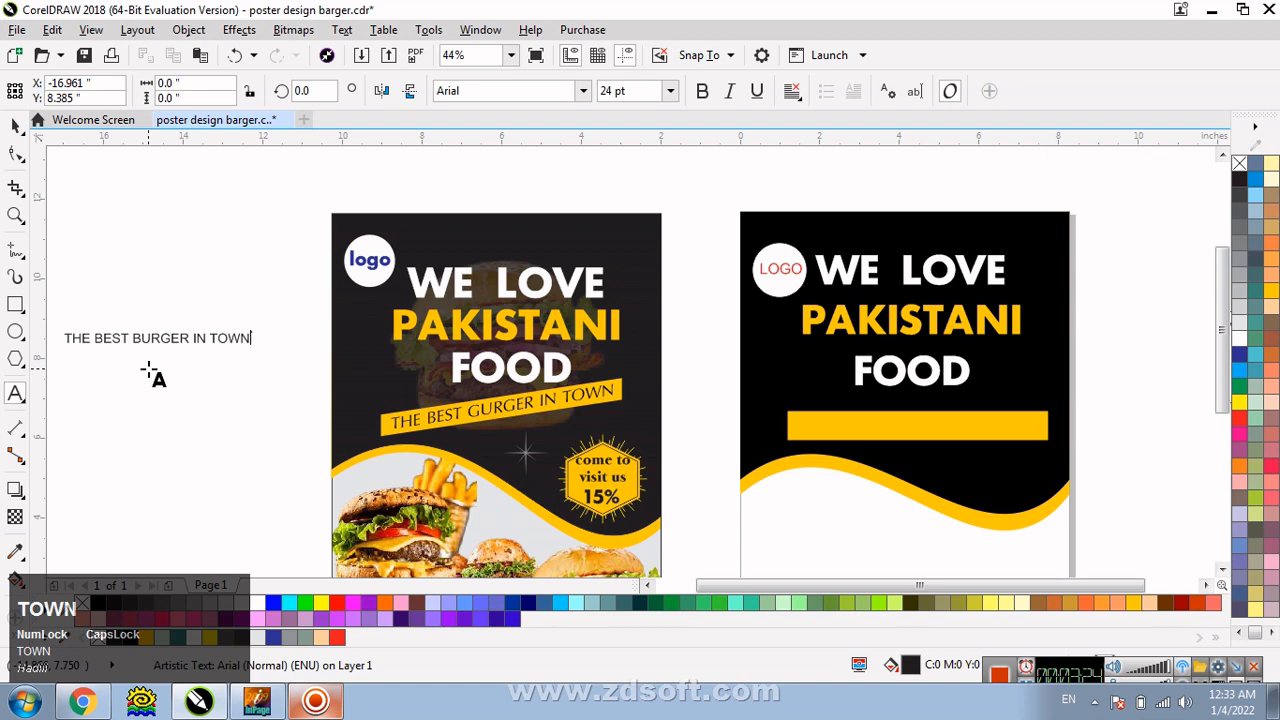
Place the tagline centred on the yellow bar, enlarge it to about 30 pt and colour it black
click(16, 123)
drag(187, 350, 1037, 463)
key(Down)
key(Down)
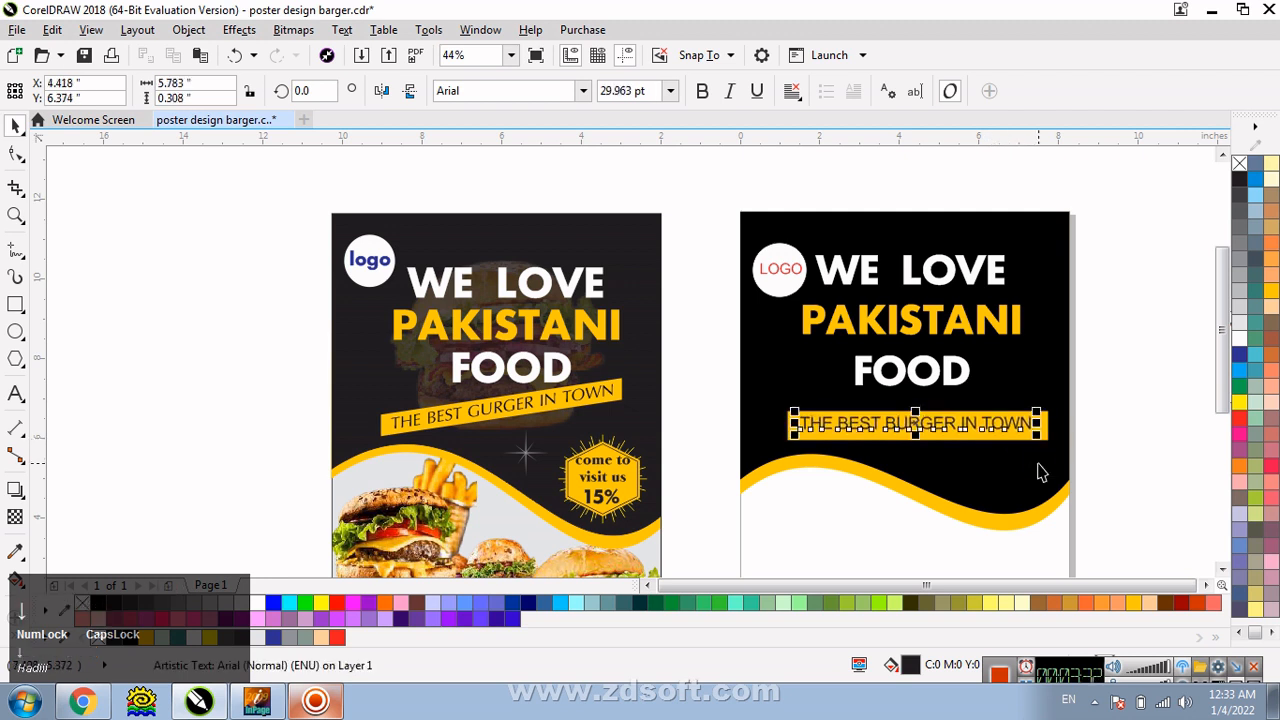
key(Down)
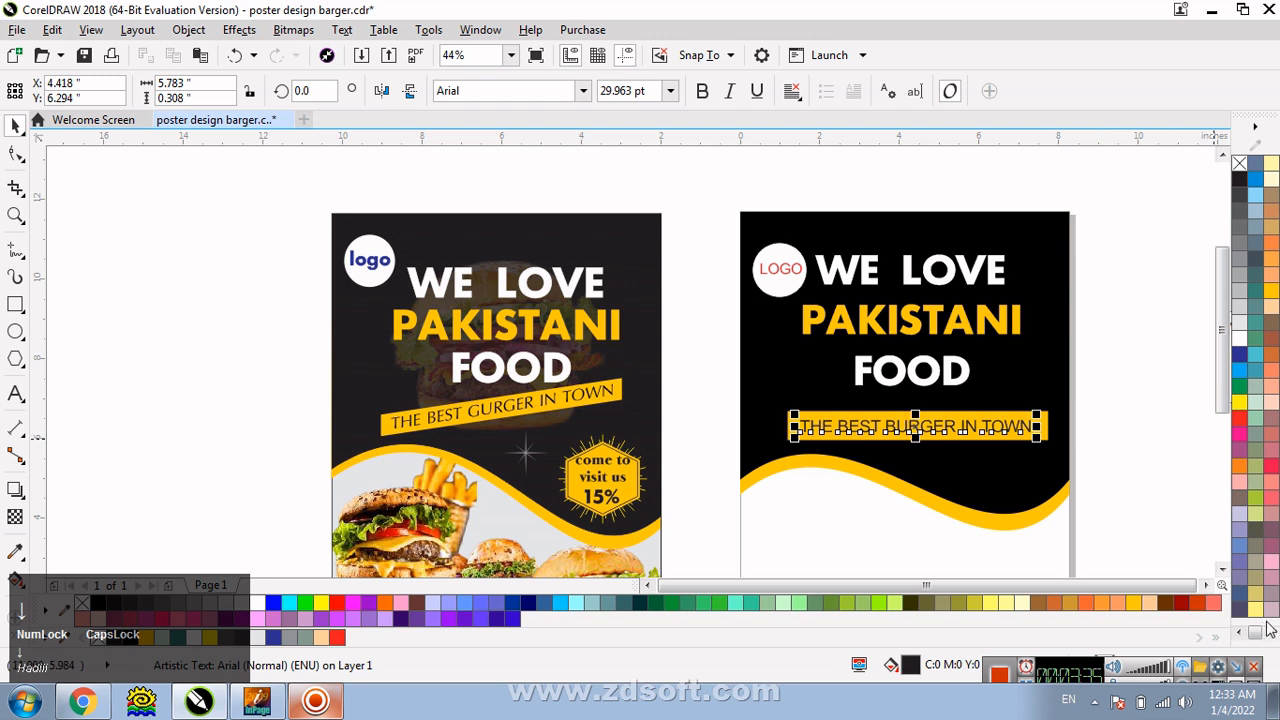
click(1271, 634)
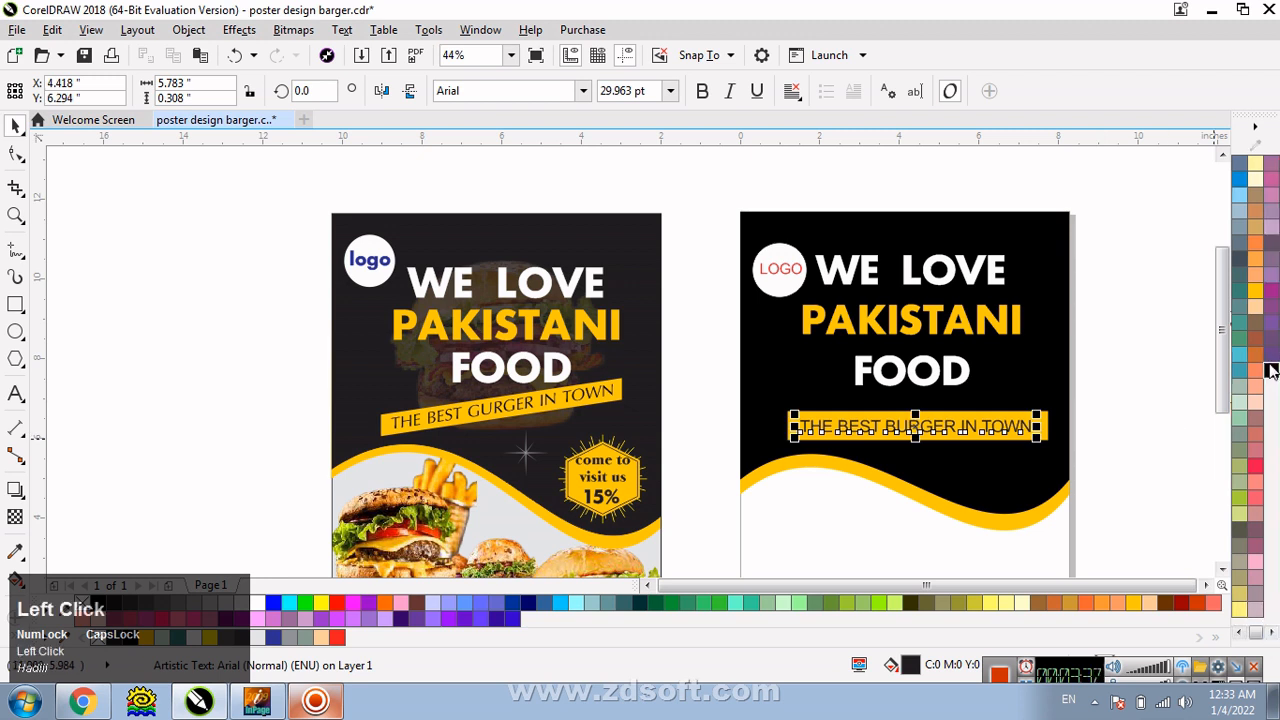
Skew the yellow bar and its tagline together vertically by about 5.9 degrees so the banner rises to the right
drag(1072, 394, 762, 470)
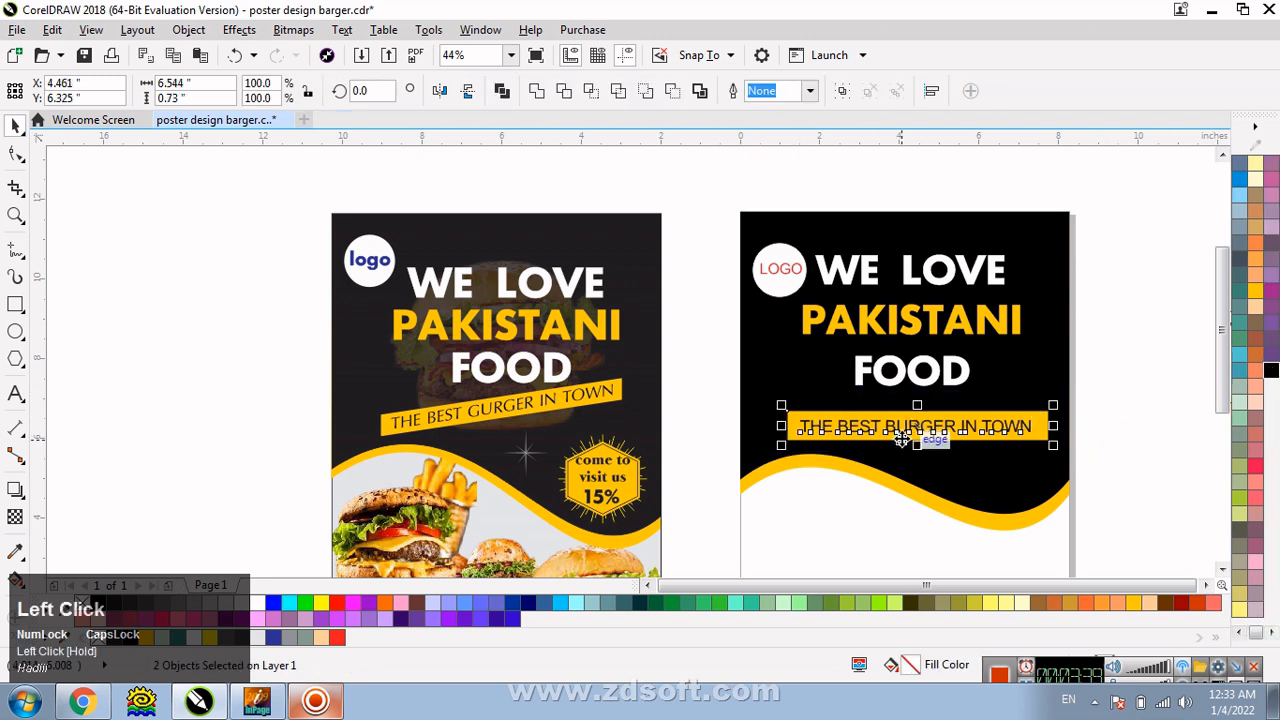
click(902, 438)
drag(1055, 427, 1086, 415)
click(1118, 382)
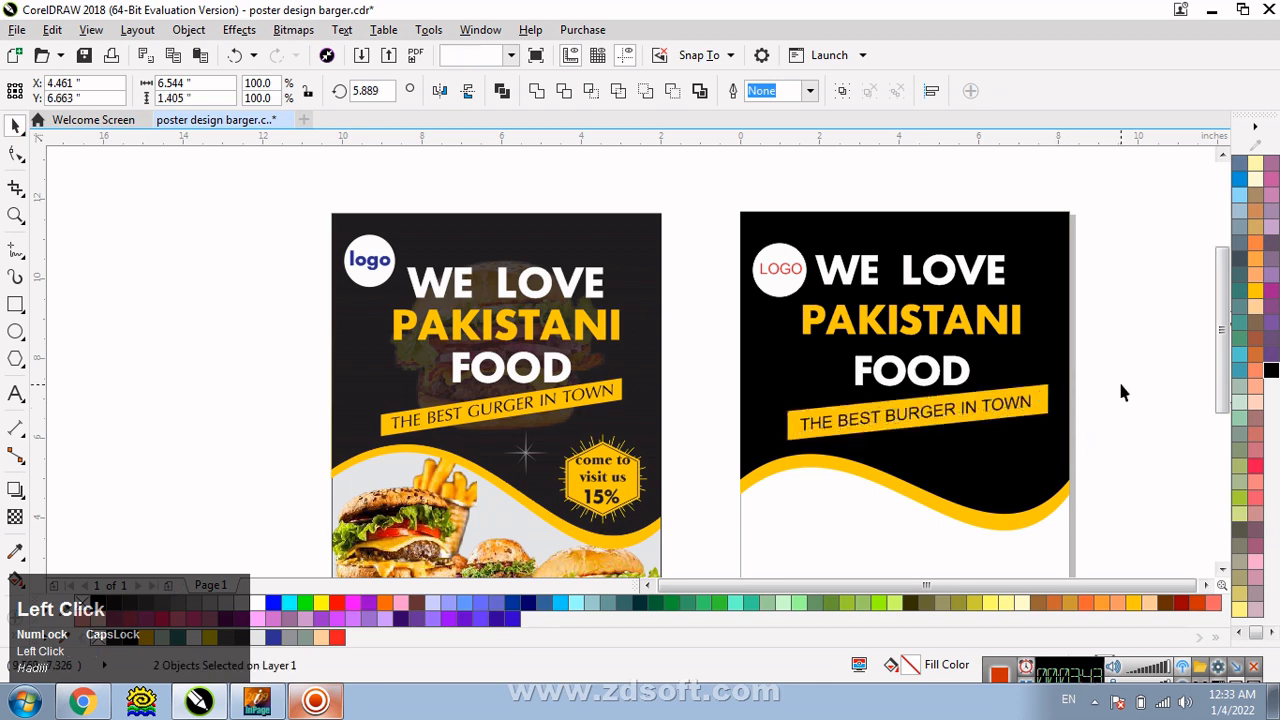
Nudge the slanted banner up to about 6.72 in and the headline up to about 9 in vertically
scroll(884, 368, down, 2)
key(F2)
drag(563, 239, 1084, 508)
drag(797, 413, 592, 437)
key(Up)
key(Up)
key(Up)
key(Up)
key(Up)
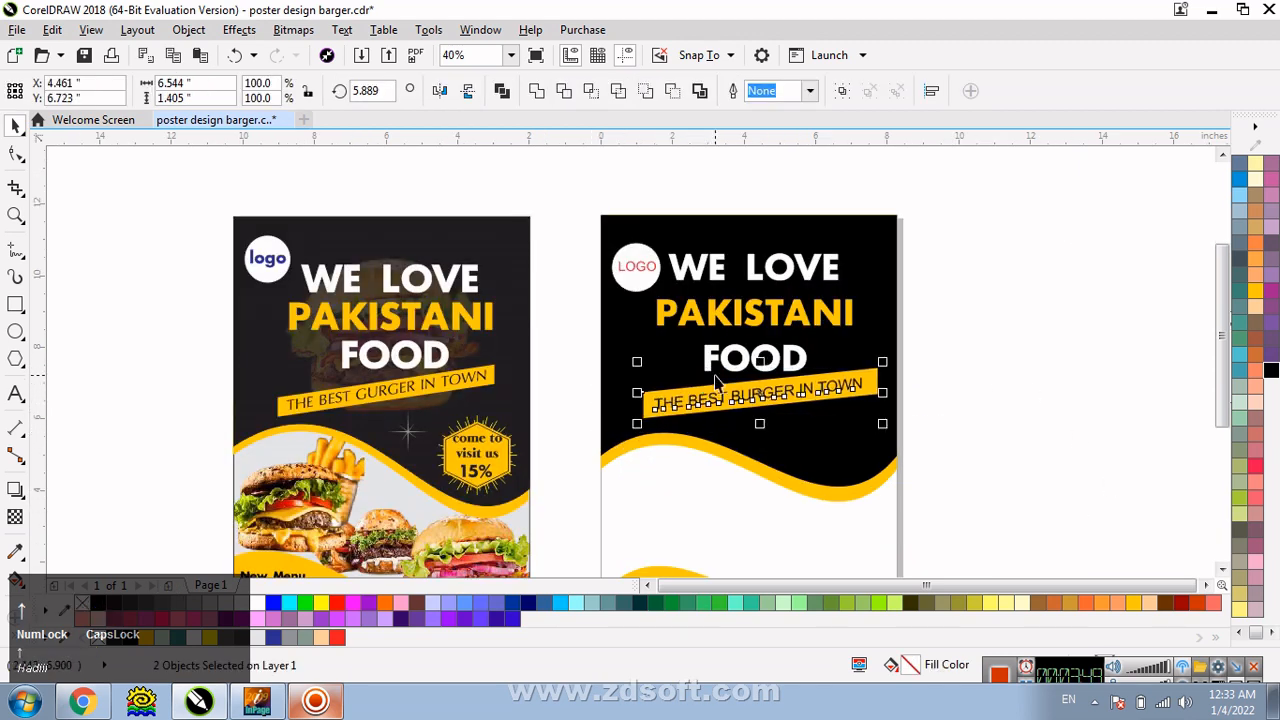
click(752, 367)
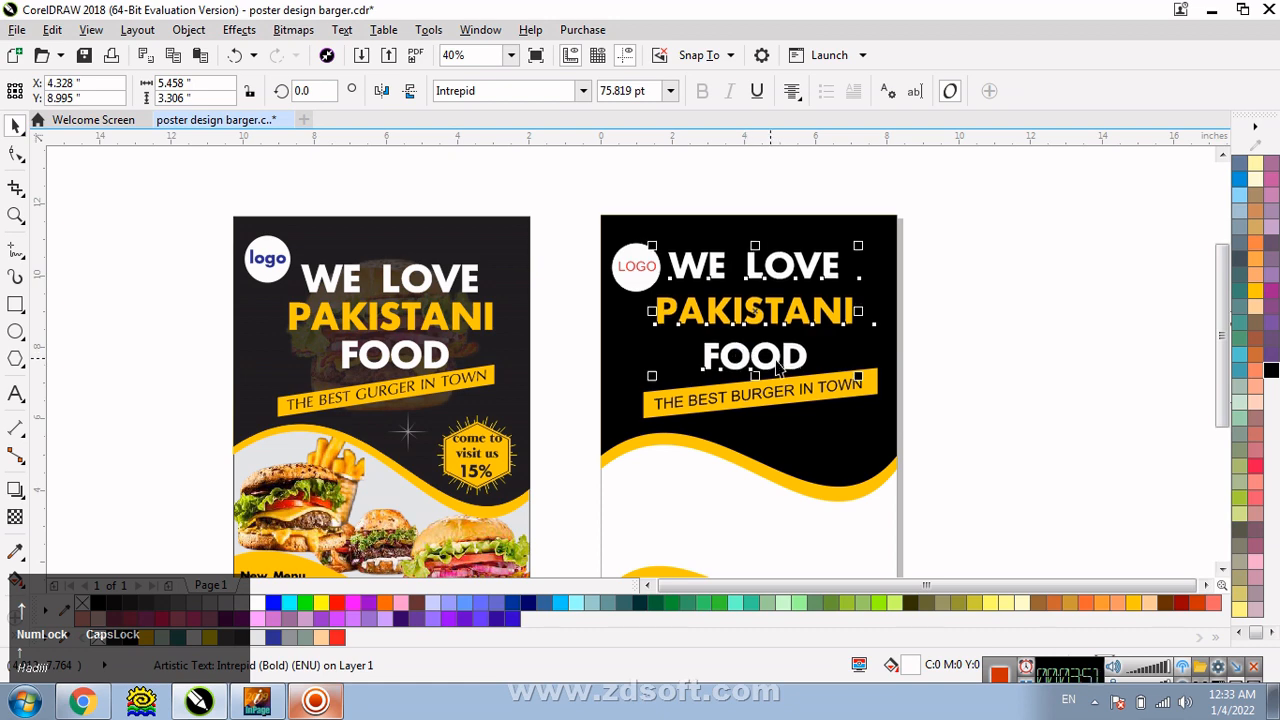
click(950, 392)
Draw a six-sided polygon about 1.76 by 2.03 in in the blank area to the right of the page
key(F3)
drag(553, 313, 1017, 500)
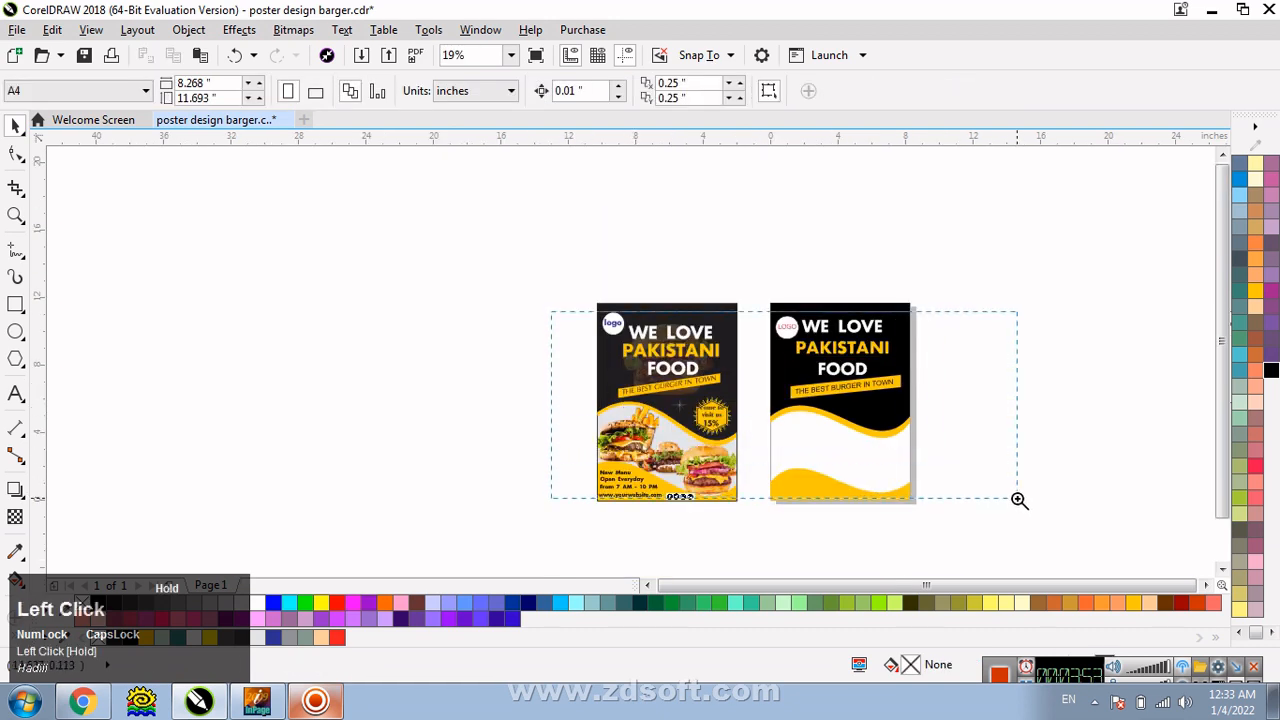
click(16, 360)
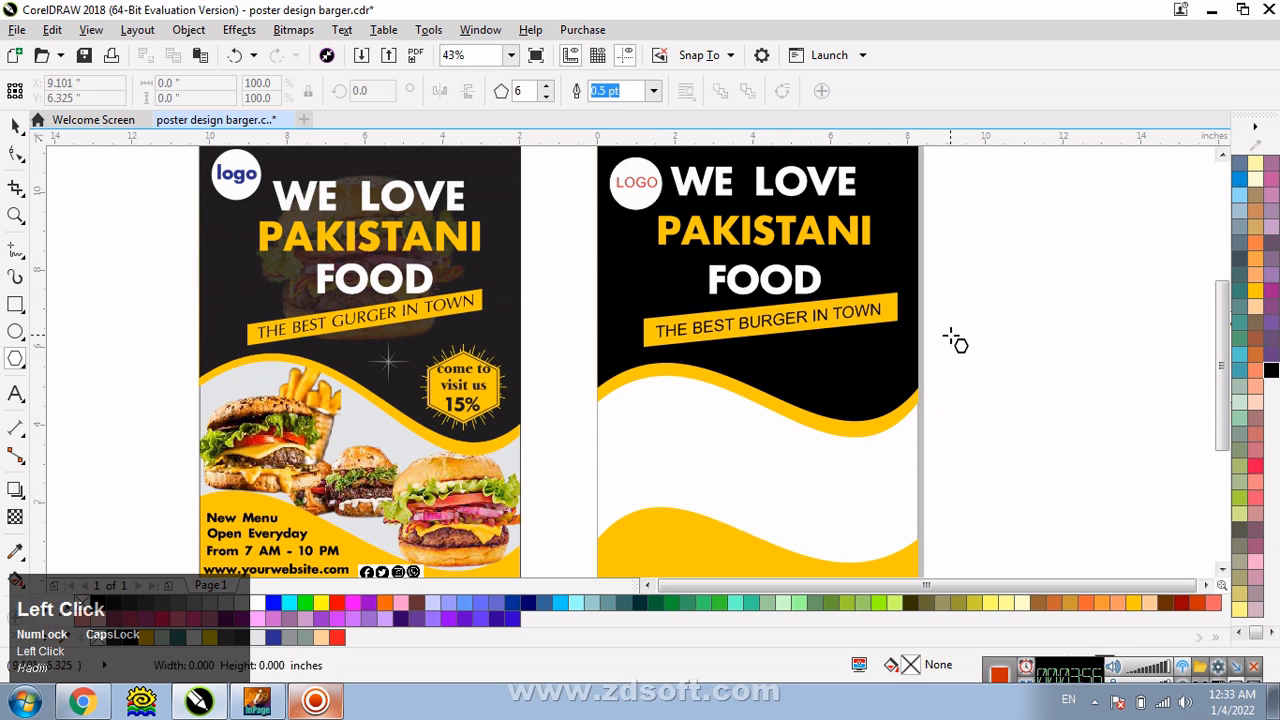
drag(957, 340, 1030, 405)
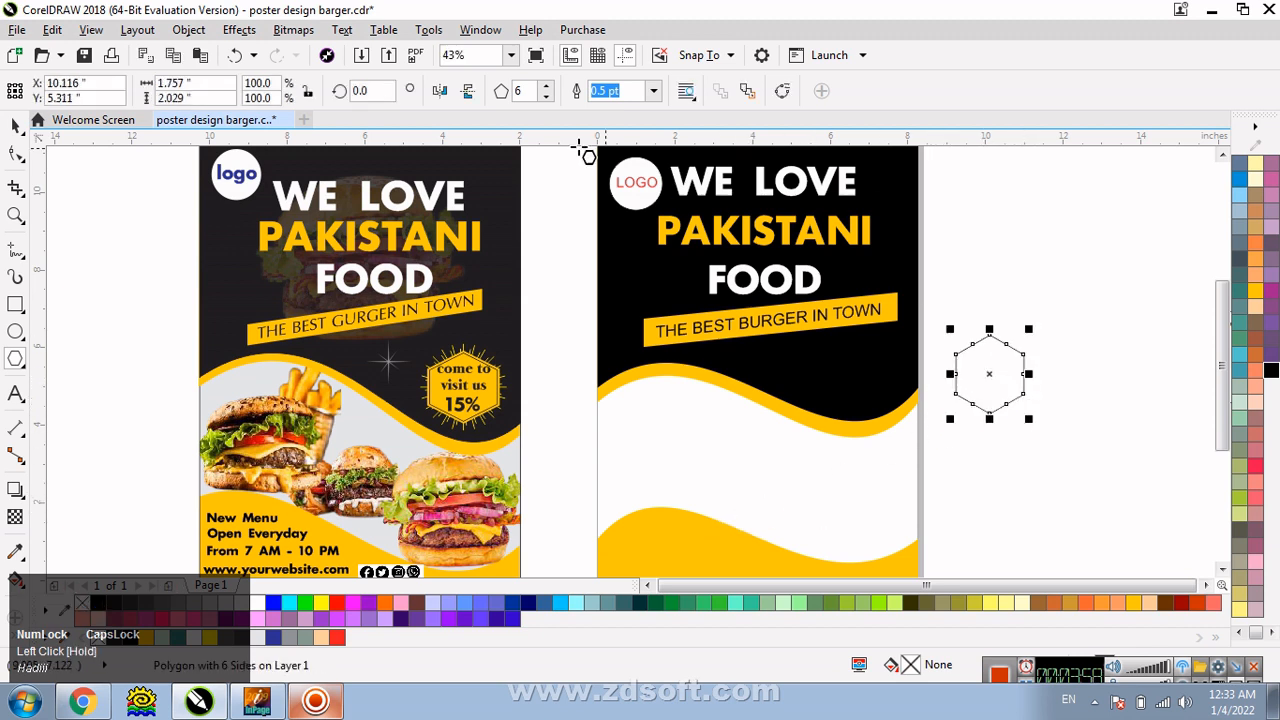
click(545, 88)
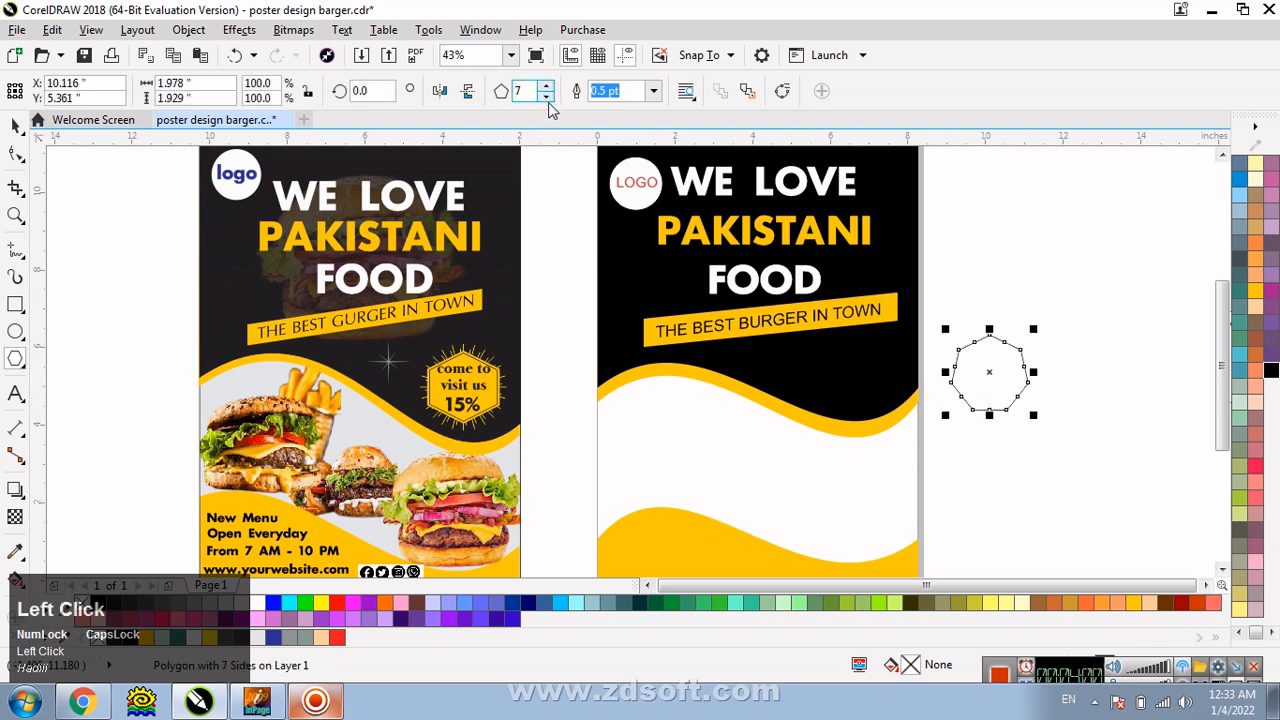
click(546, 97)
click(546, 97)
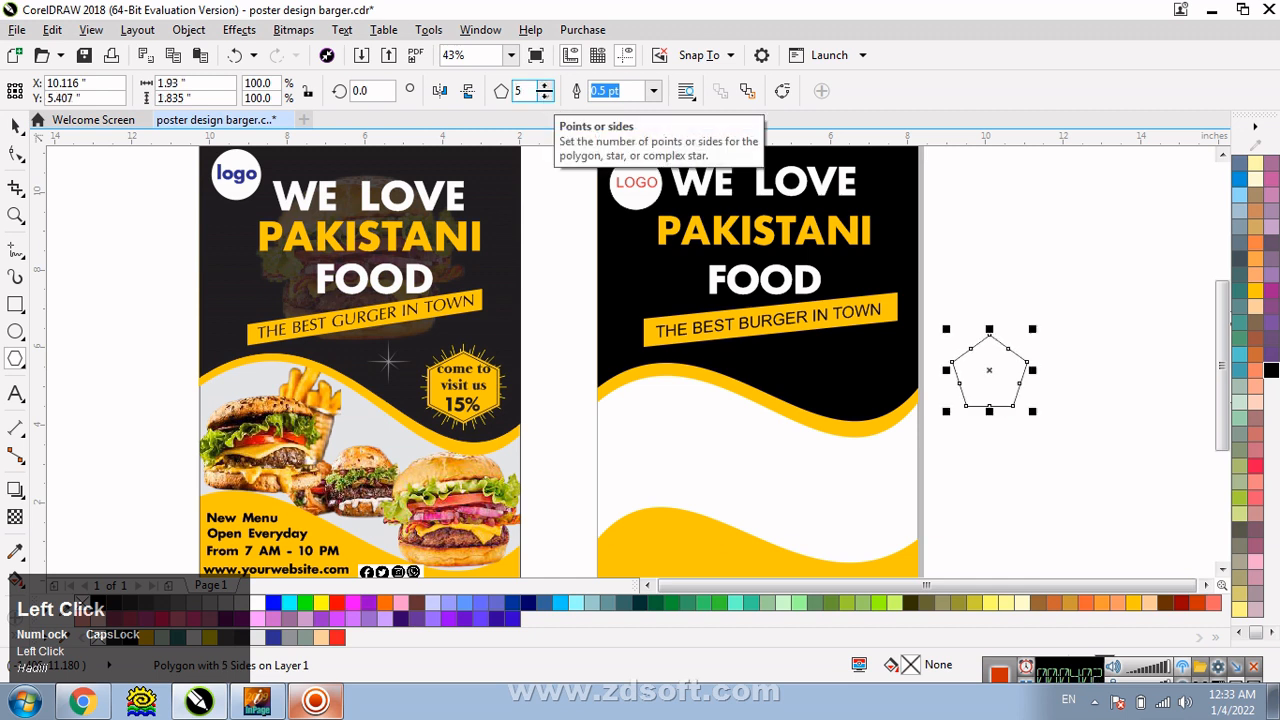
click(545, 85)
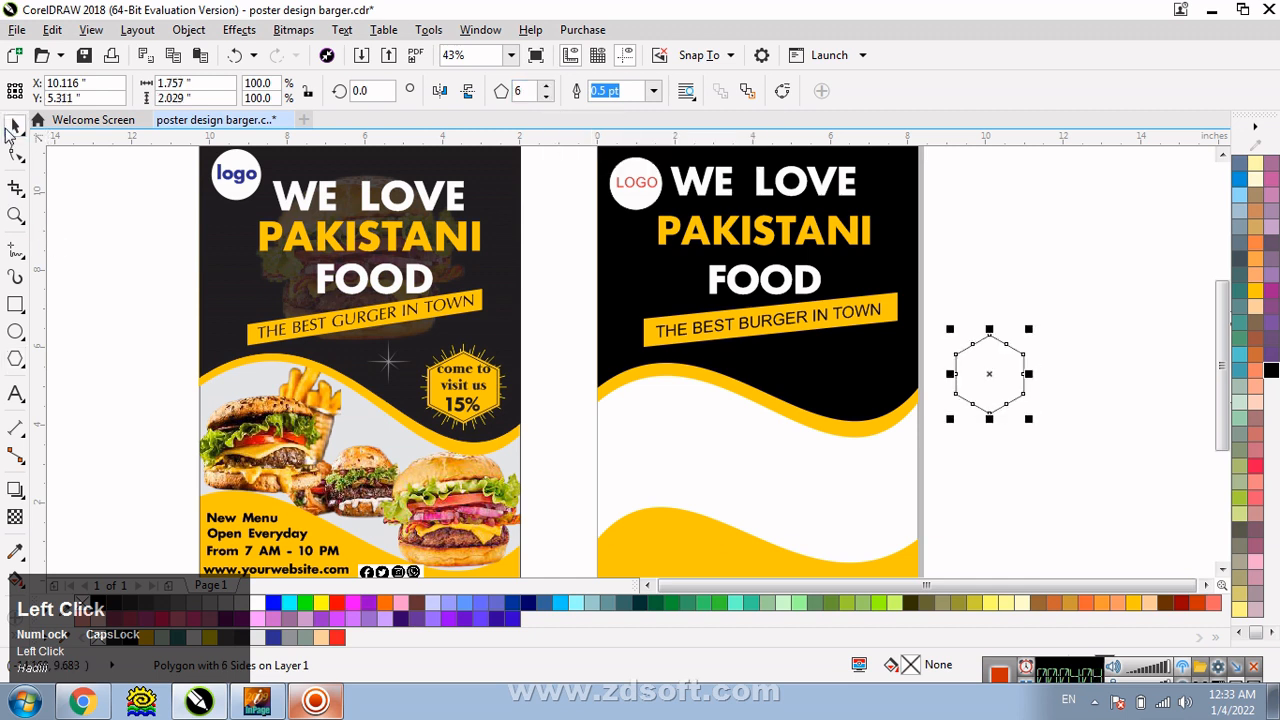
Move the hexagon onto the black area below the banner's right end, scale it to about 1.86 by 2.15 in and fill it deep yellow
click(1000, 258)
key(F2)
drag(488, 263, 1096, 508)
drag(976, 351, 740, 352)
drag(807, 421, 813, 429)
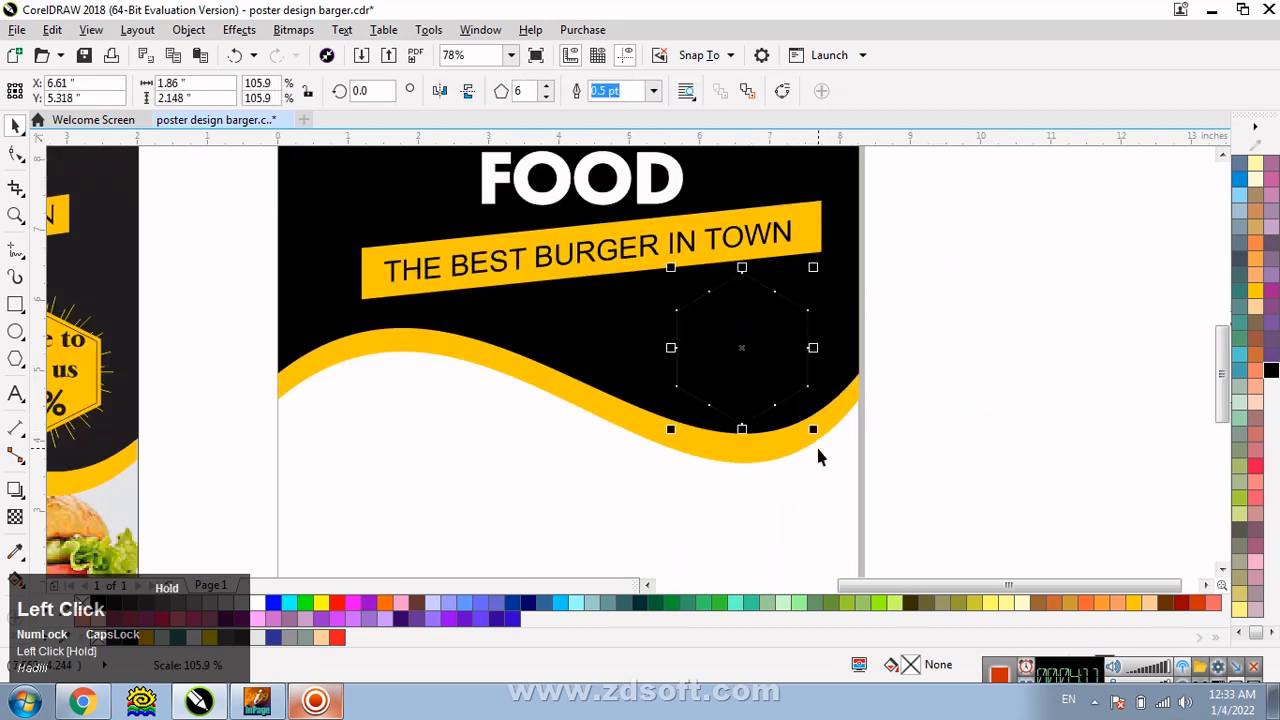
click(1255, 290)
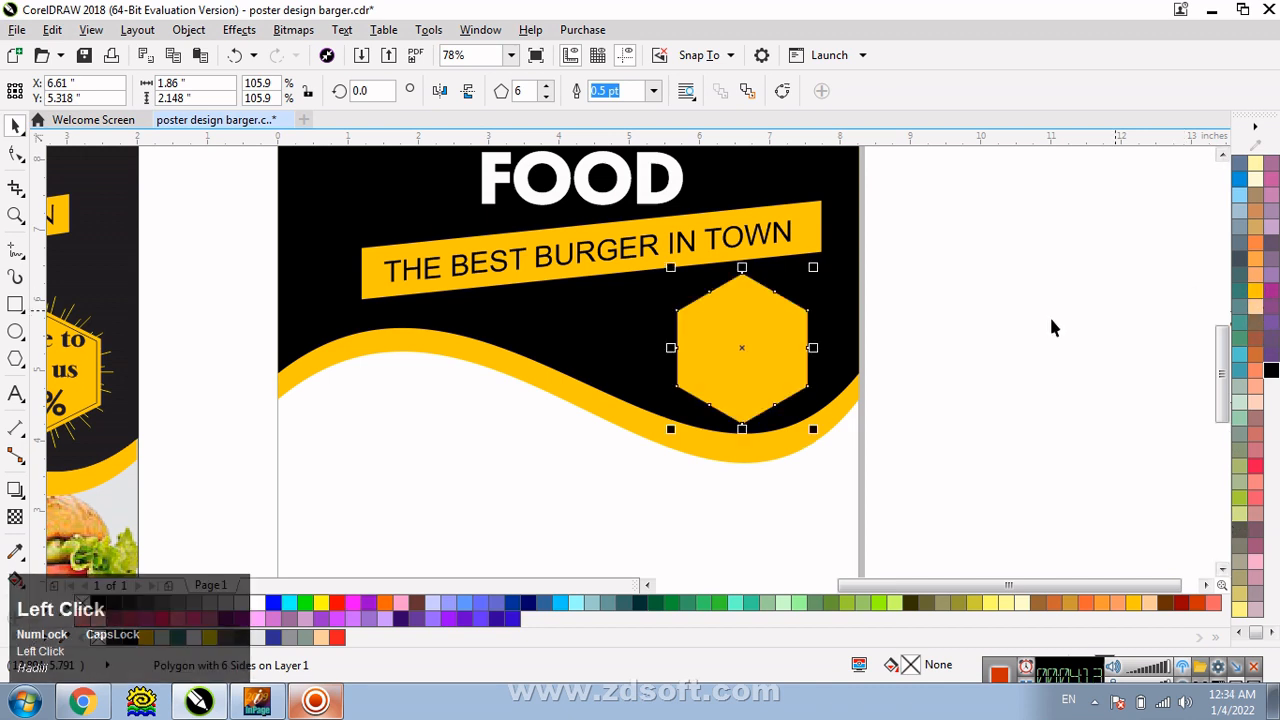
Slightly enlarge the hexagon and place a smaller copy of it, about 1.74 by 2.01 in, in the blank area beside the page
mouse_move(818, 263)
mouse_down()
mouse_move(822, 250)
mouse_move(814, 268)
mouse_up()
shift+right_click(814, 268)
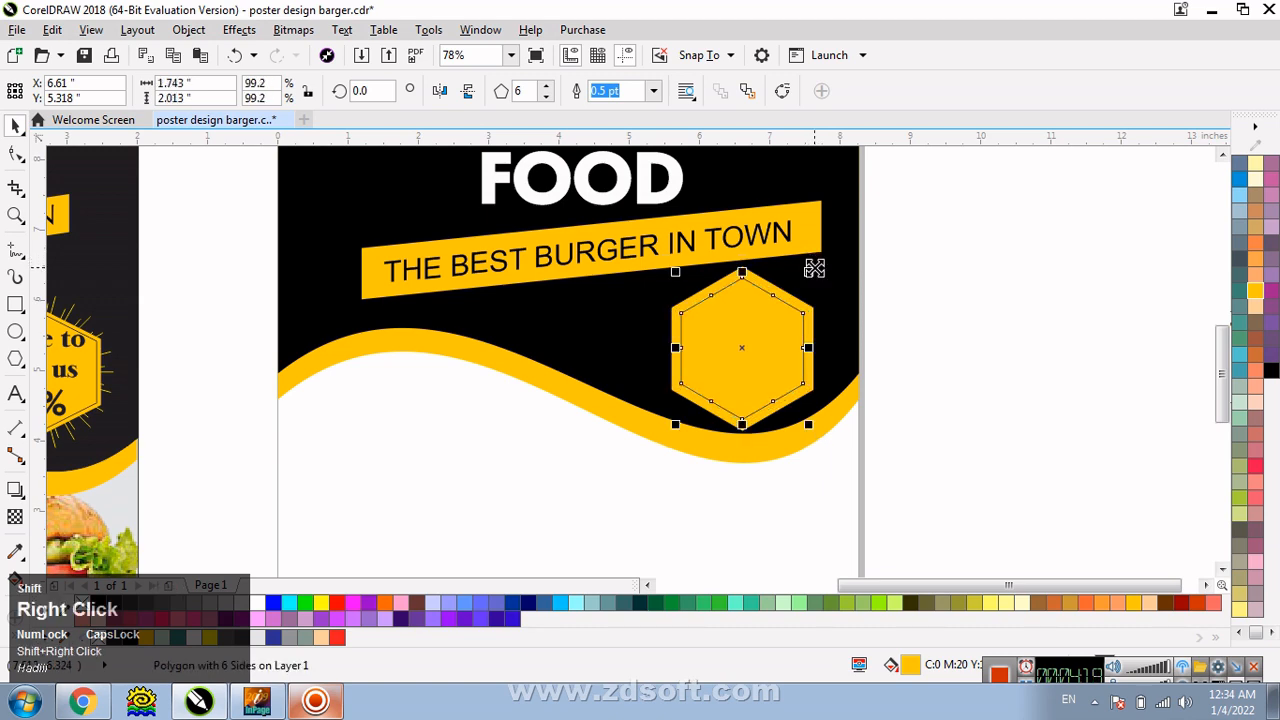
click(1077, 434)
key(F3)
key(F3)
key(F2)
drag(678, 322, 1040, 464)
drag(497, 330, 785, 346)
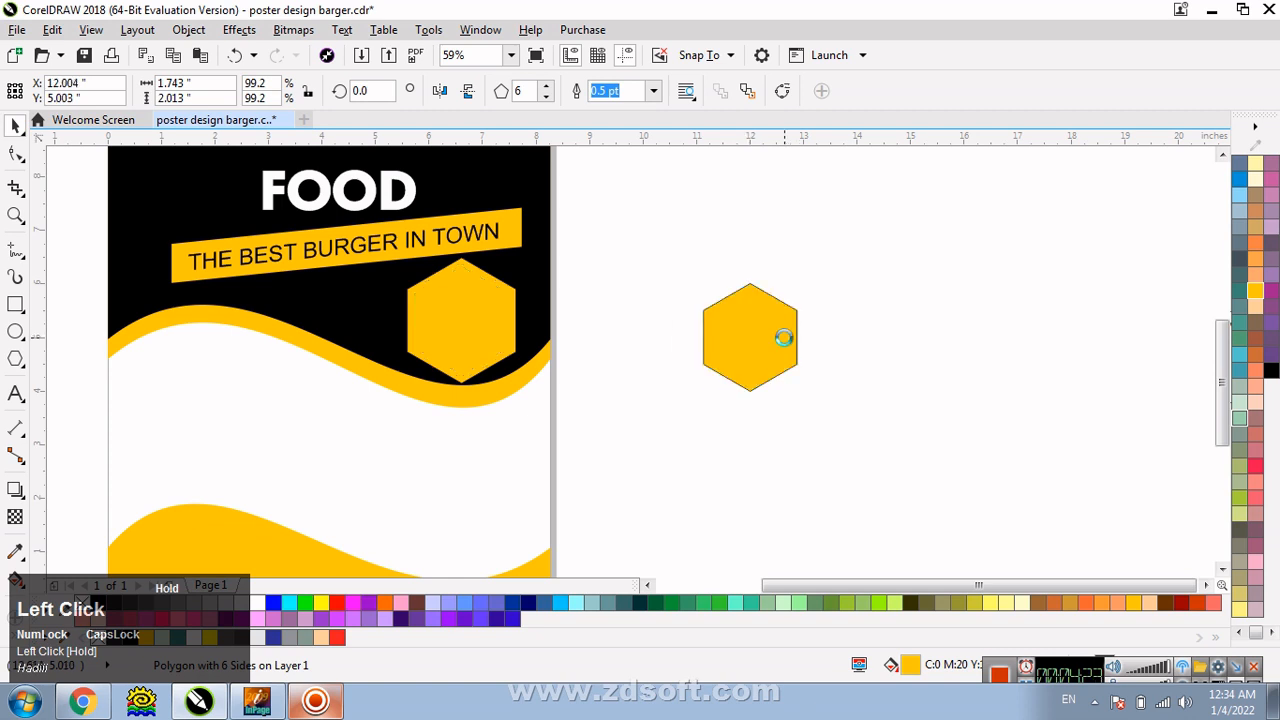
Draw a straight vertical line about 0.44 in long just above the top corner of the hexagon copy
key(F2)
drag(630, 228, 854, 411)
click(941, 386)
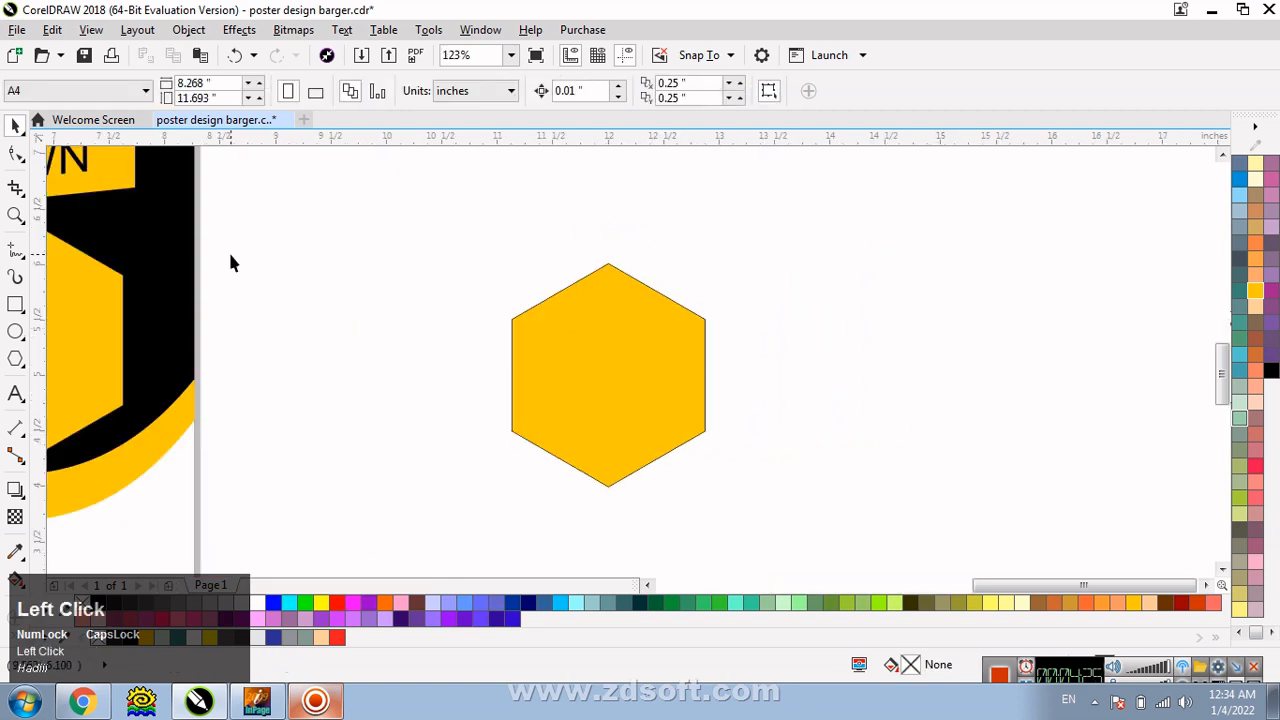
click(20, 249)
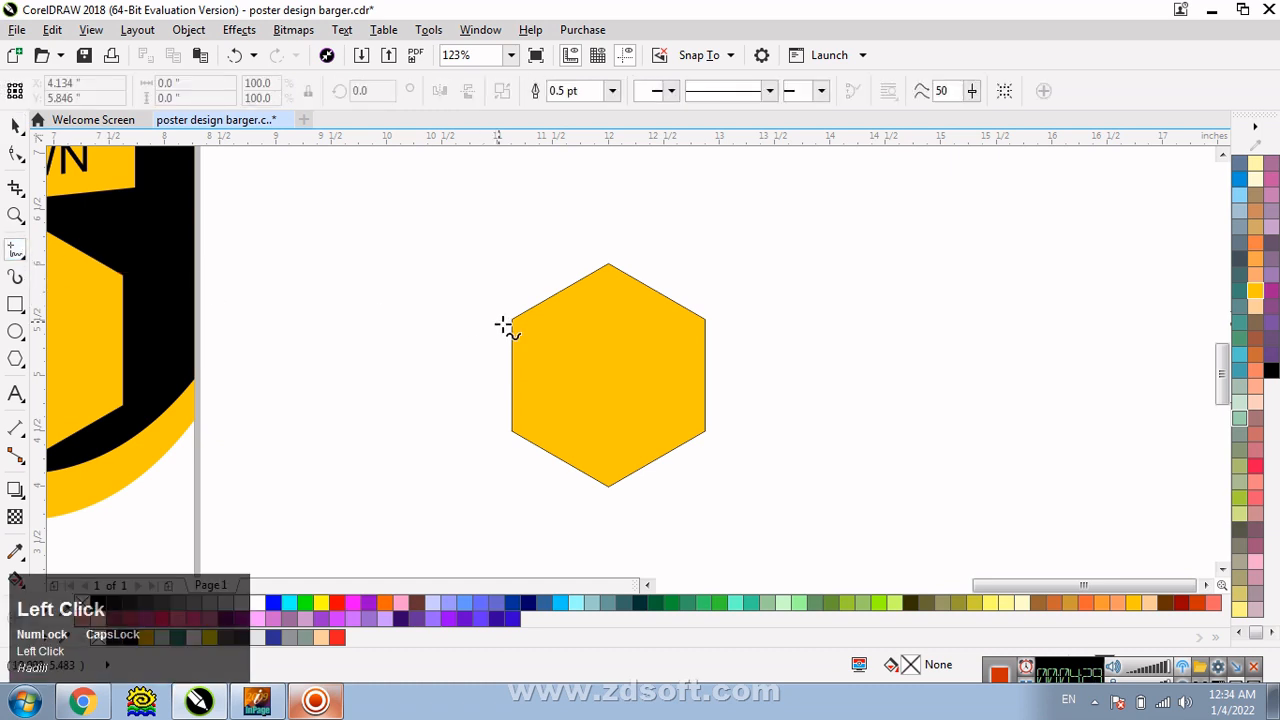
click(602, 218)
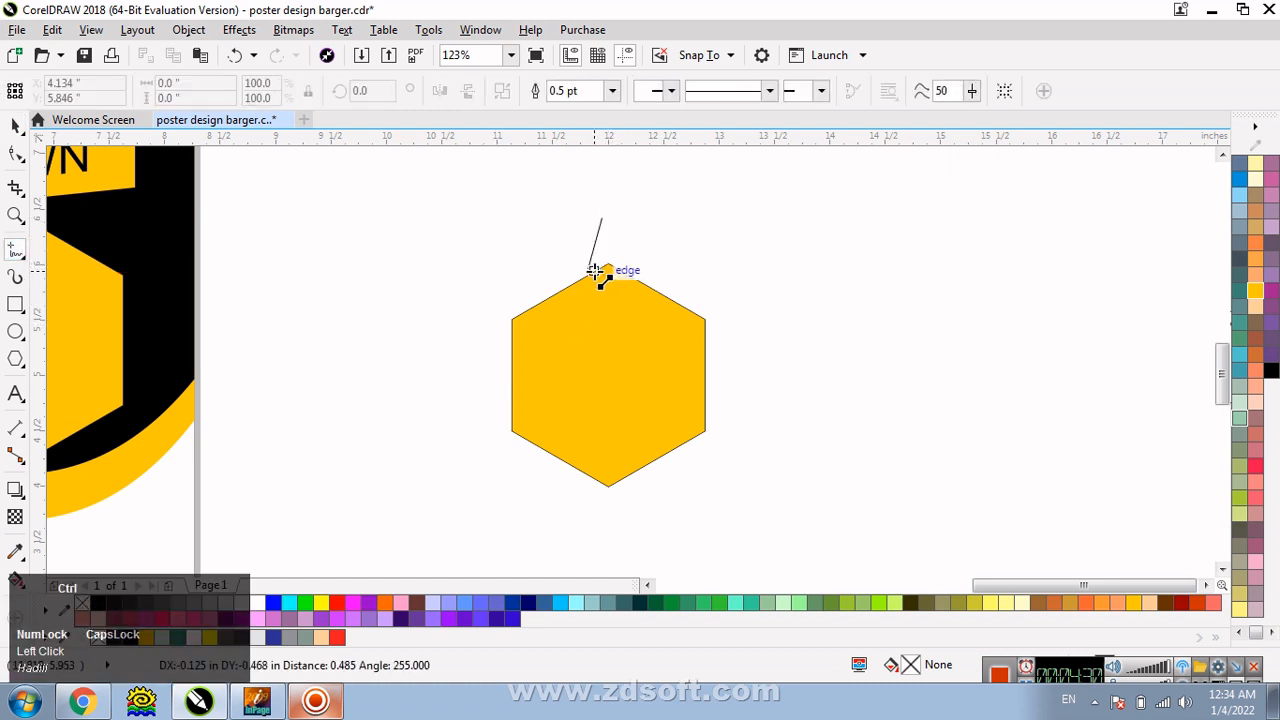
ctrl+click(602, 264)
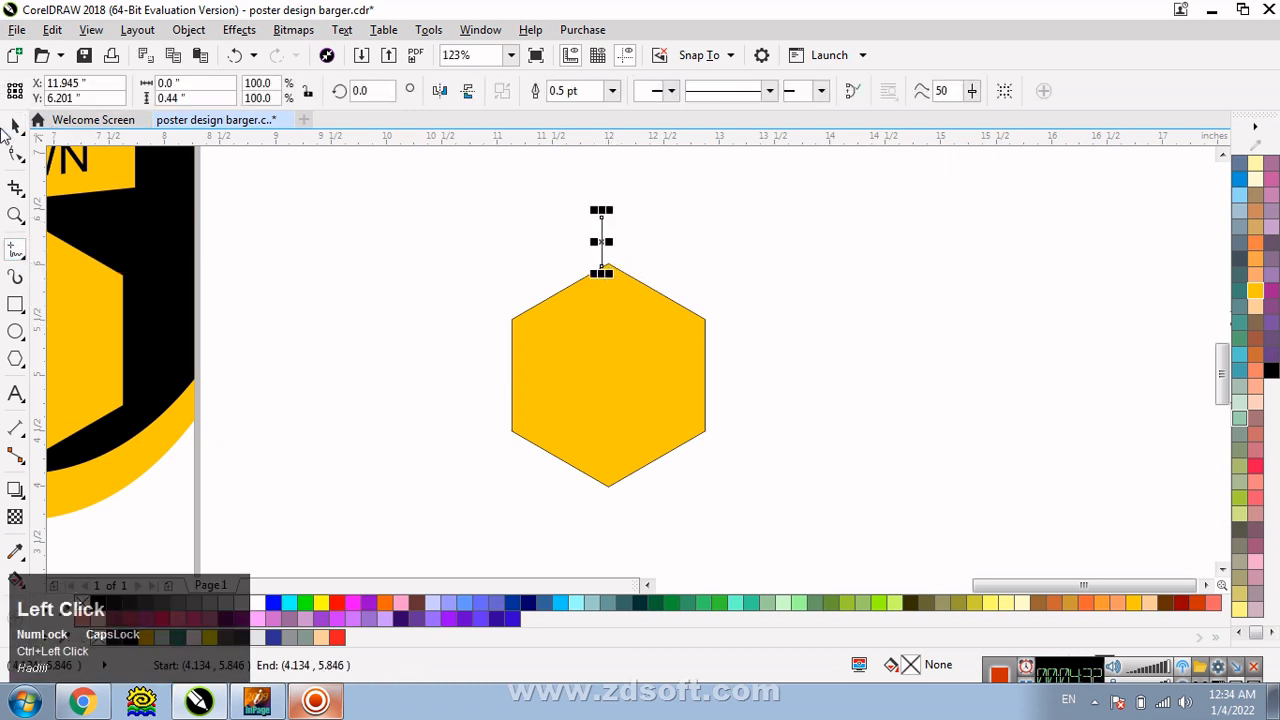
Move the short vertical line so it is centred on the hexagon copy's top corner and slightly overlaps it
click(16, 127)
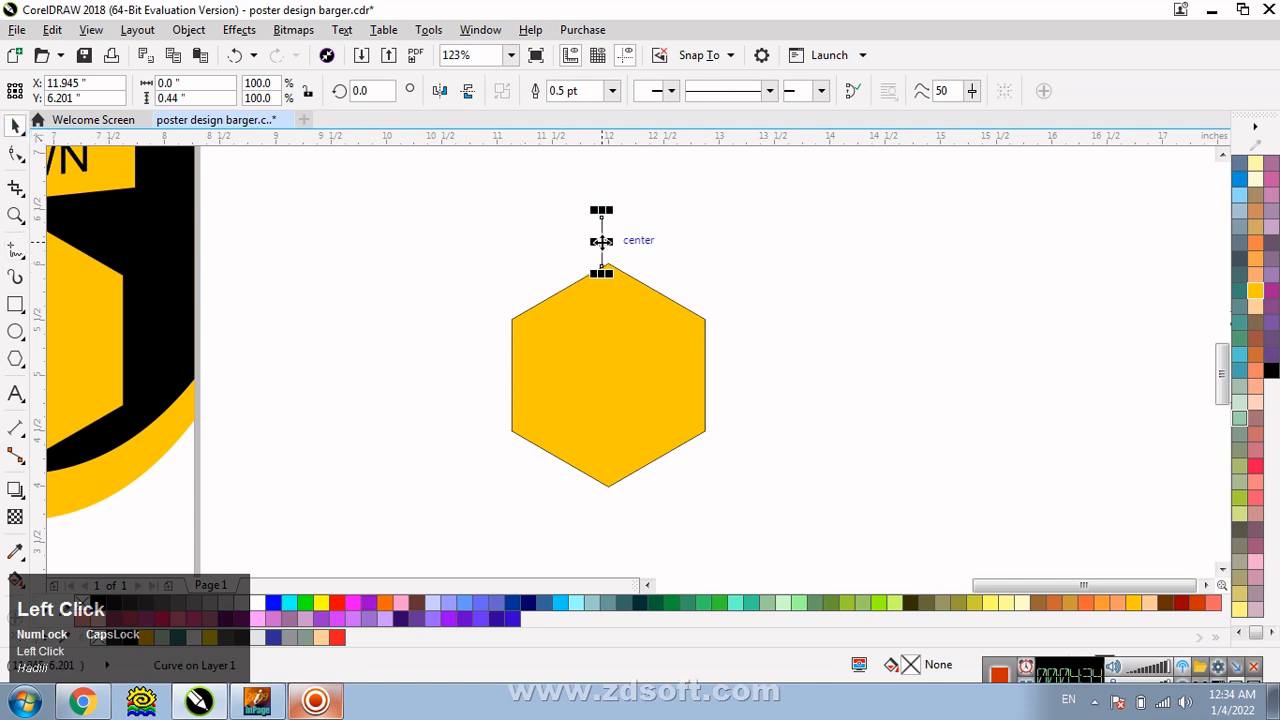
drag(601, 241, 613, 266)
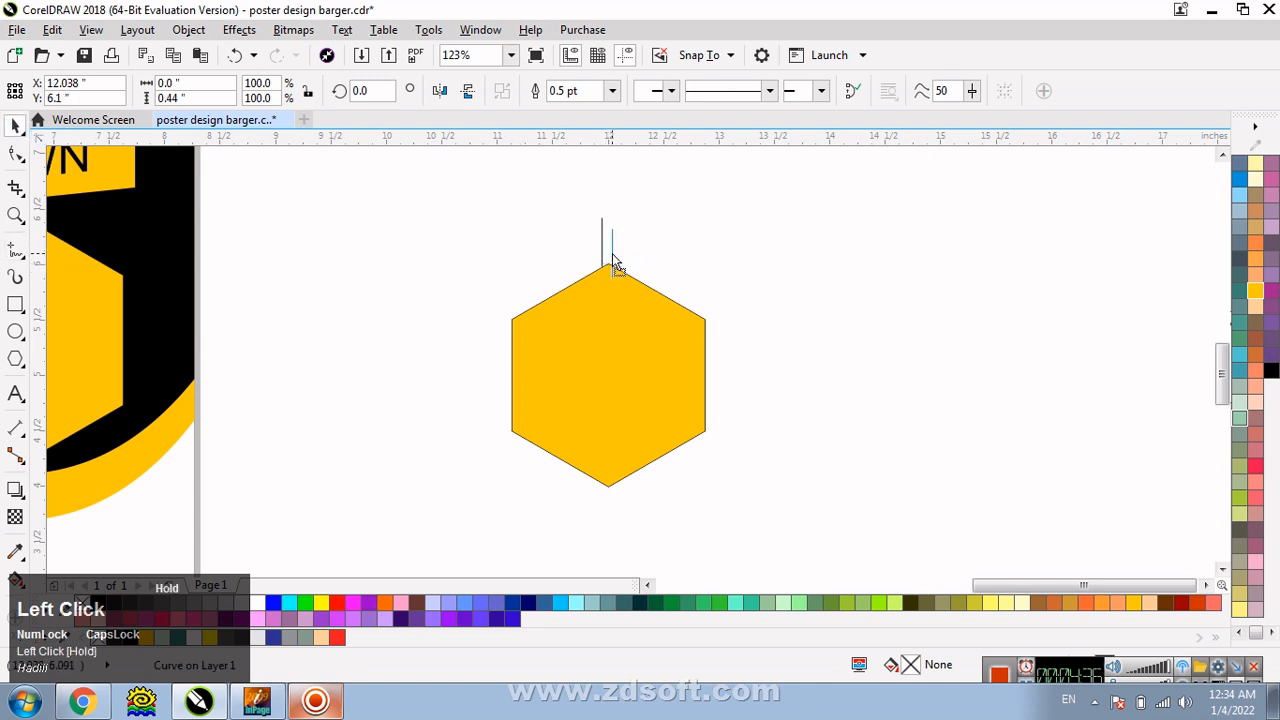
click(616, 245)
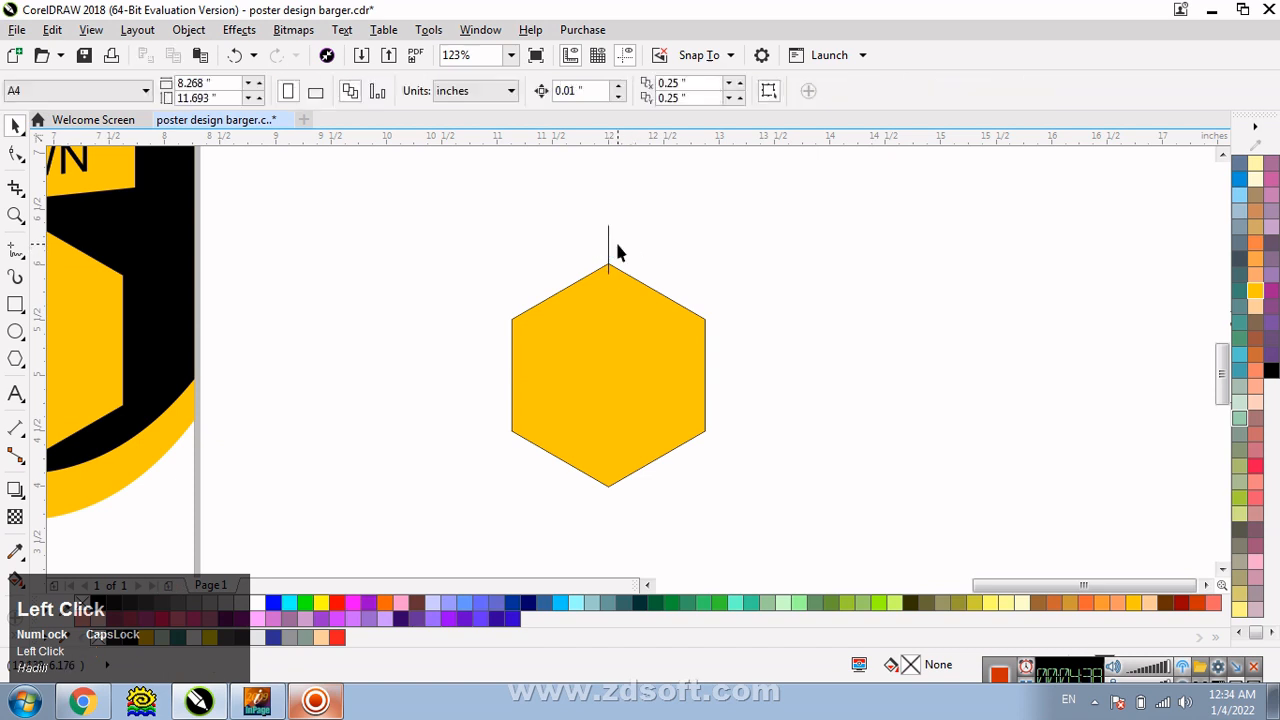
Duplicate the short vertical line rotated 15 degrees clockwise about the centre of the hexagon copy
click(608, 244)
click(608, 239)
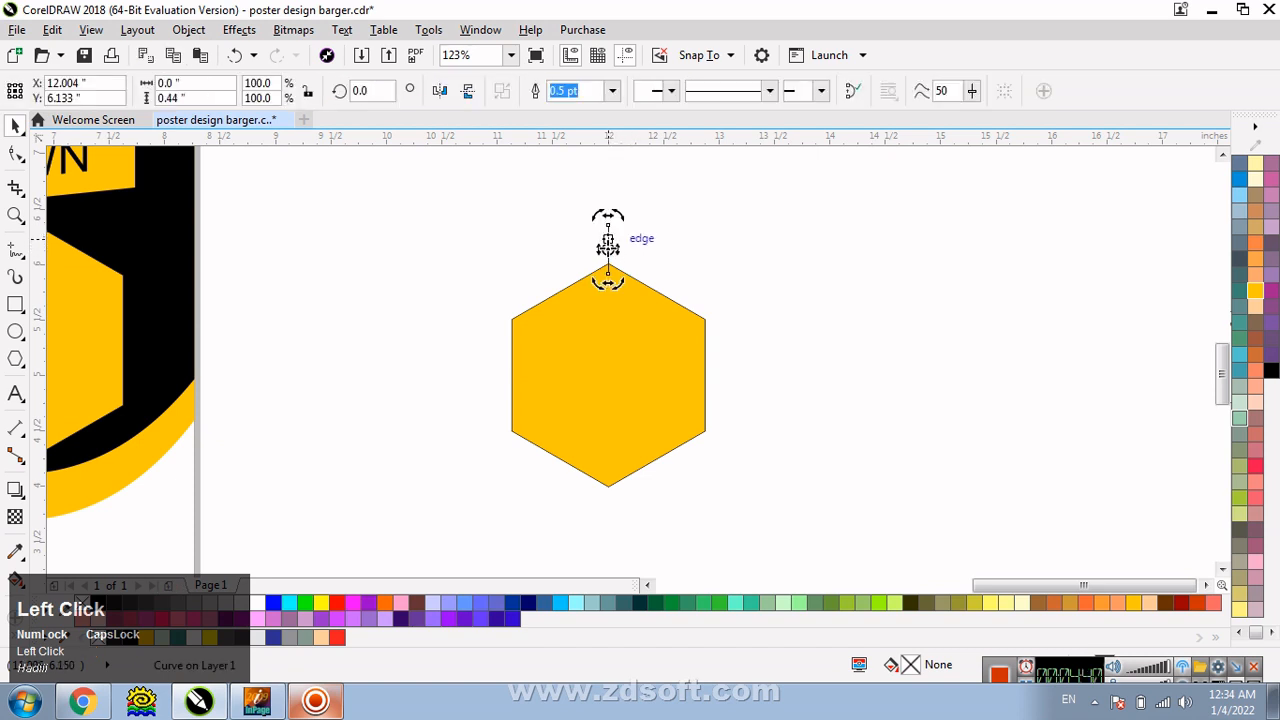
drag(608, 244, 626, 300)
mouse_move(625, 361)
mouse_down()
mouse_move(609, 395)
mouse_move(608, 376)
mouse_up()
drag(614, 218, 648, 239)
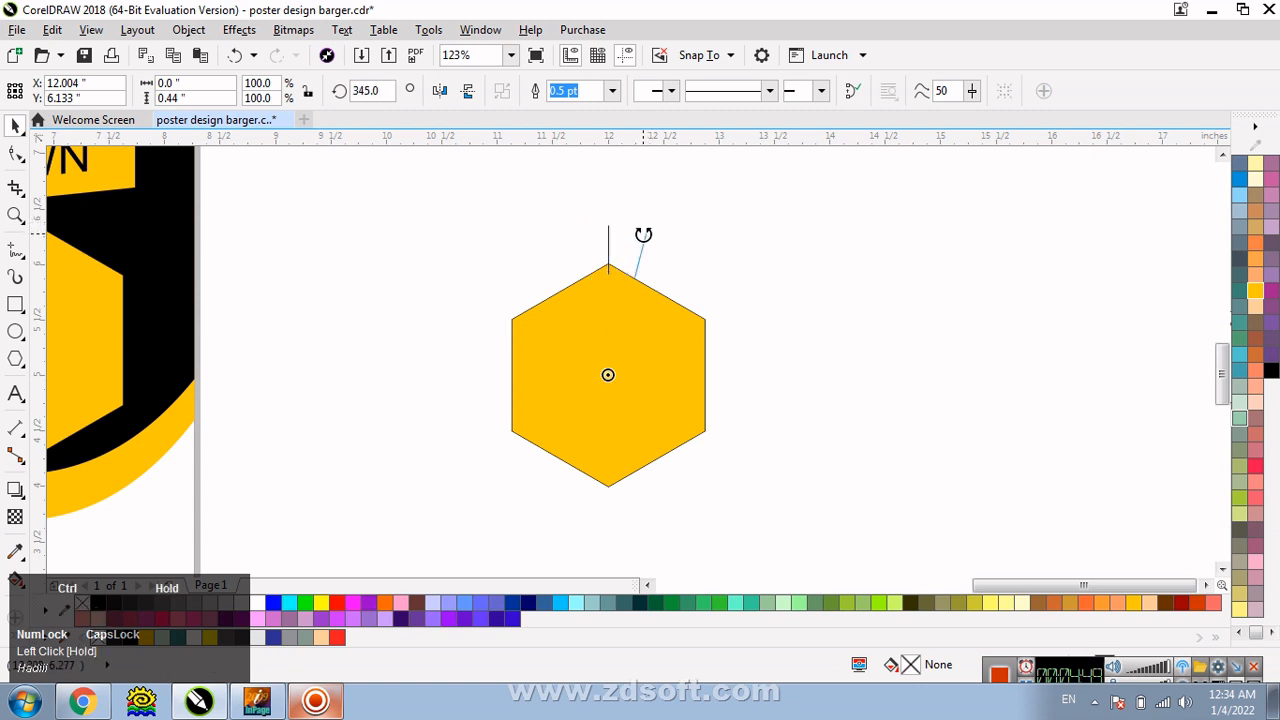
right_click(644, 237)
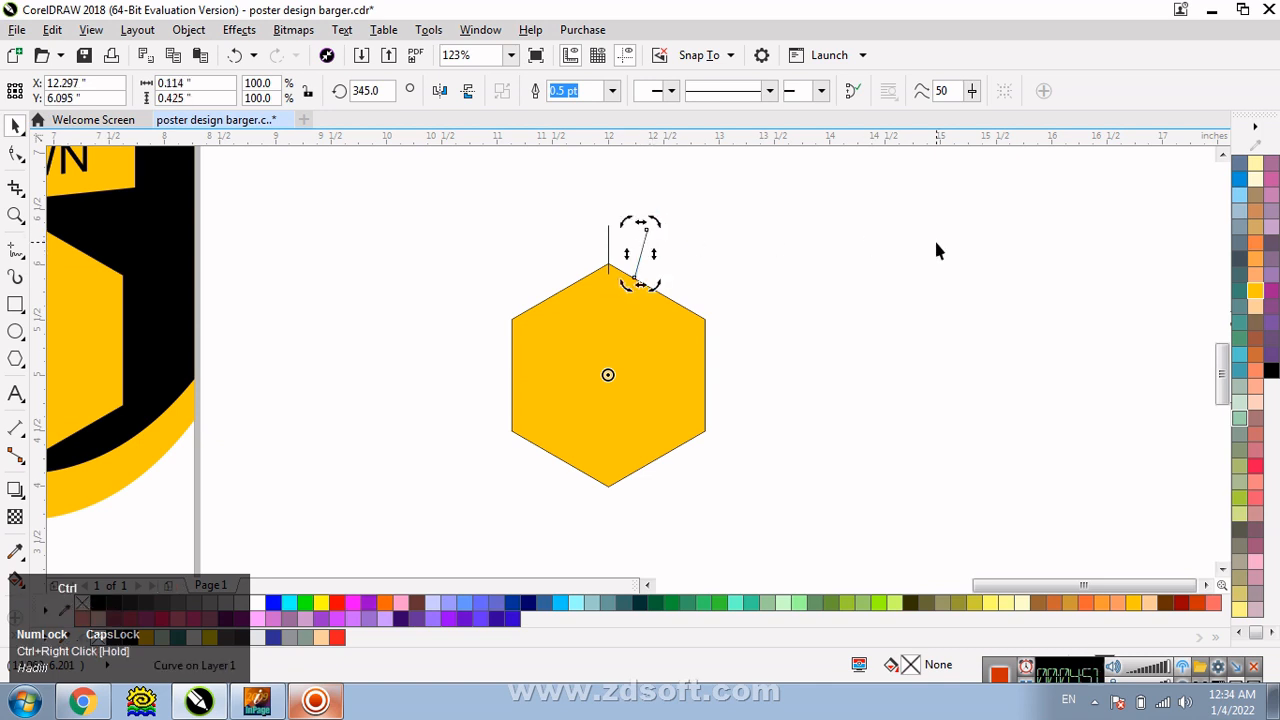
Repeat the rotated duplication until short lines at 15-degree spacing form a full ring around the hexagon copy
key(ctrl+r)
key(ctrl+r)
key(ctrl+r)
key(ctrl+r)
key(ctrl+r)
key(ctrl+r)
key(ctrl+r)
key(ctrl+r)
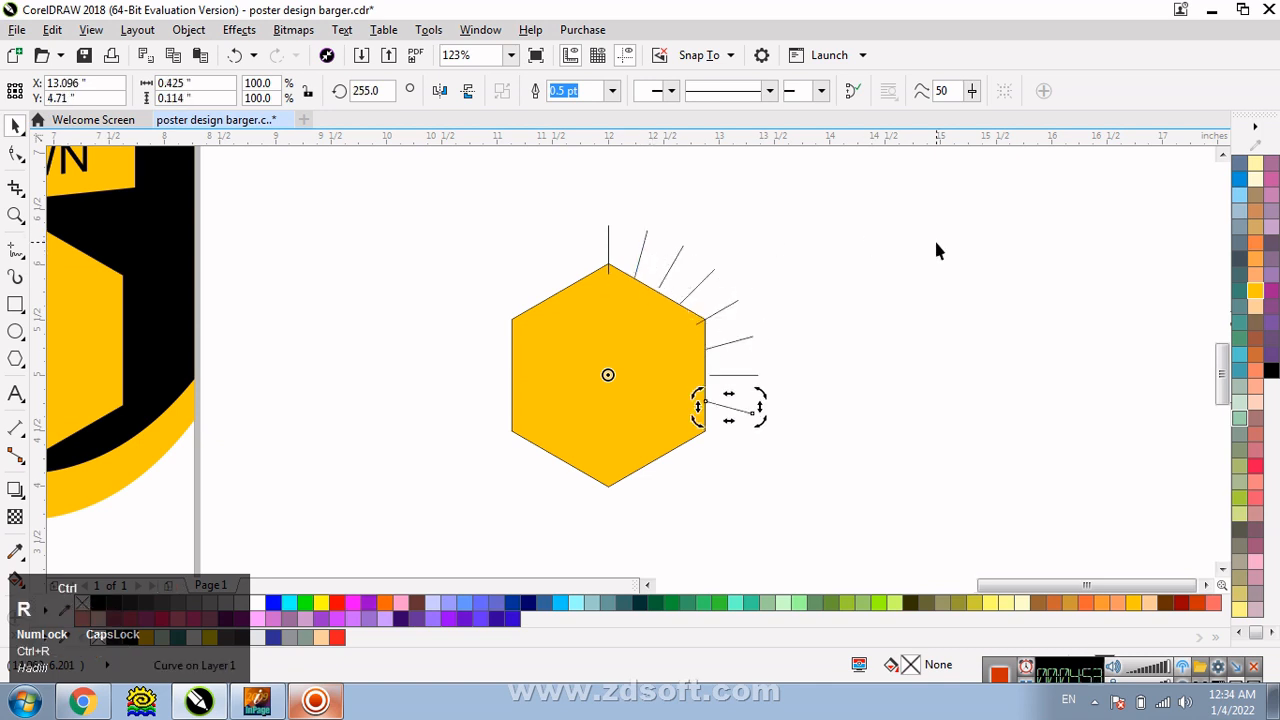
key(ctrl+r)
key(ctrl+r)
key(ctrl+r)
key(ctrl+r)
key(ctrl+r)
key(ctrl+r)
key(ctrl+r)
key(ctrl+r)
key(ctrl+r)
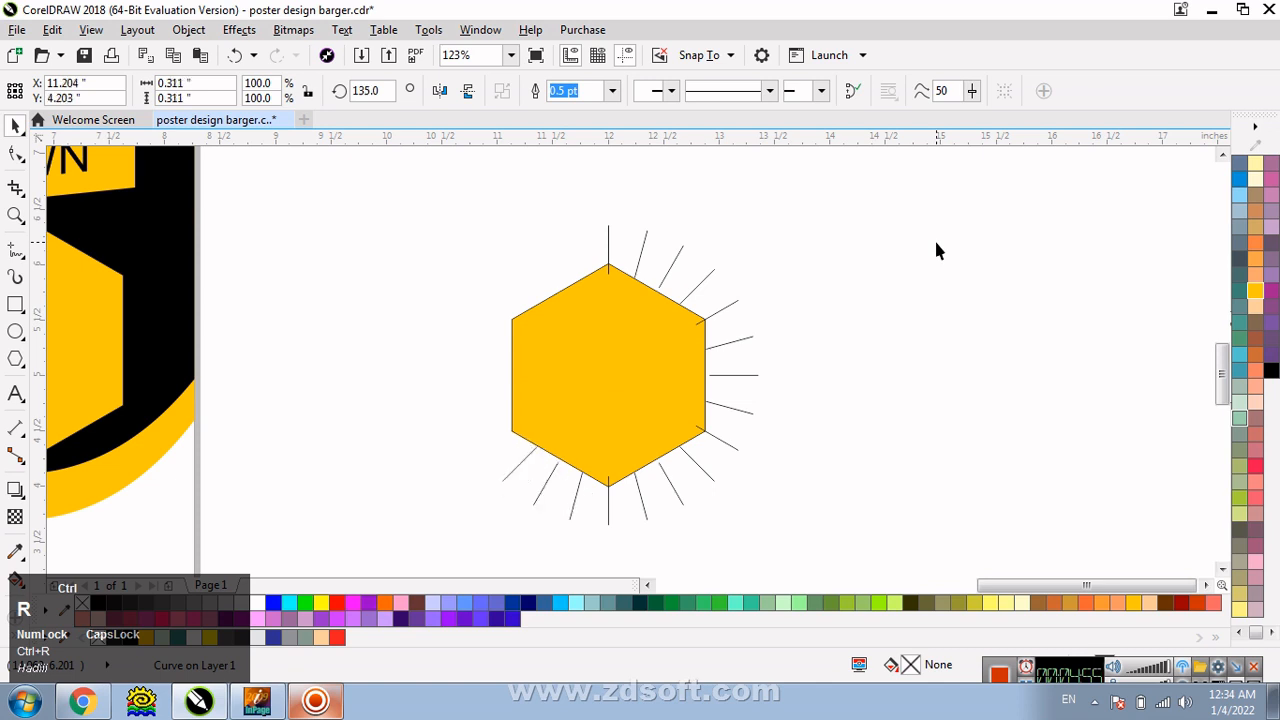
key(ctrl+r)
key(ctrl+r)
key(ctrl+r)
key(ctrl+r)
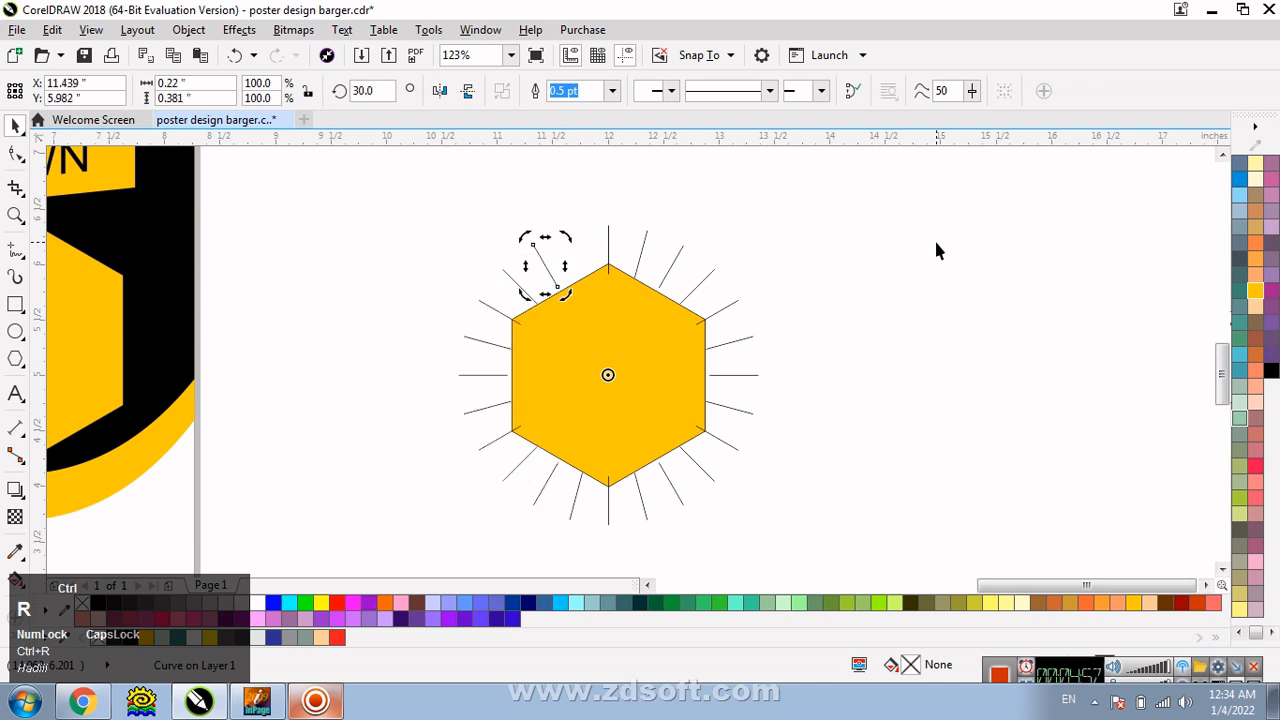
key(ctrl+r)
click(737, 237)
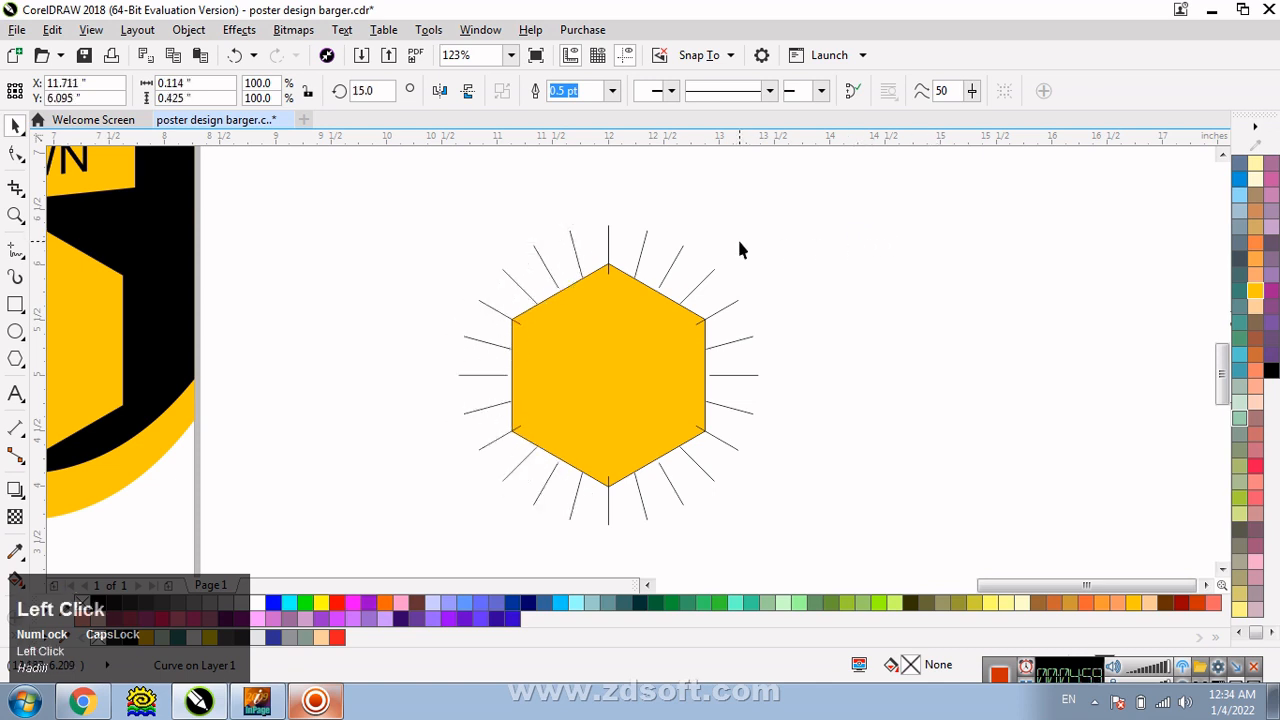
Try to duplicate the whole ring of lines rotated about 7 degrees clockwise, and undo it
drag(890, 543, 908, 559)
shift+click(630, 340)
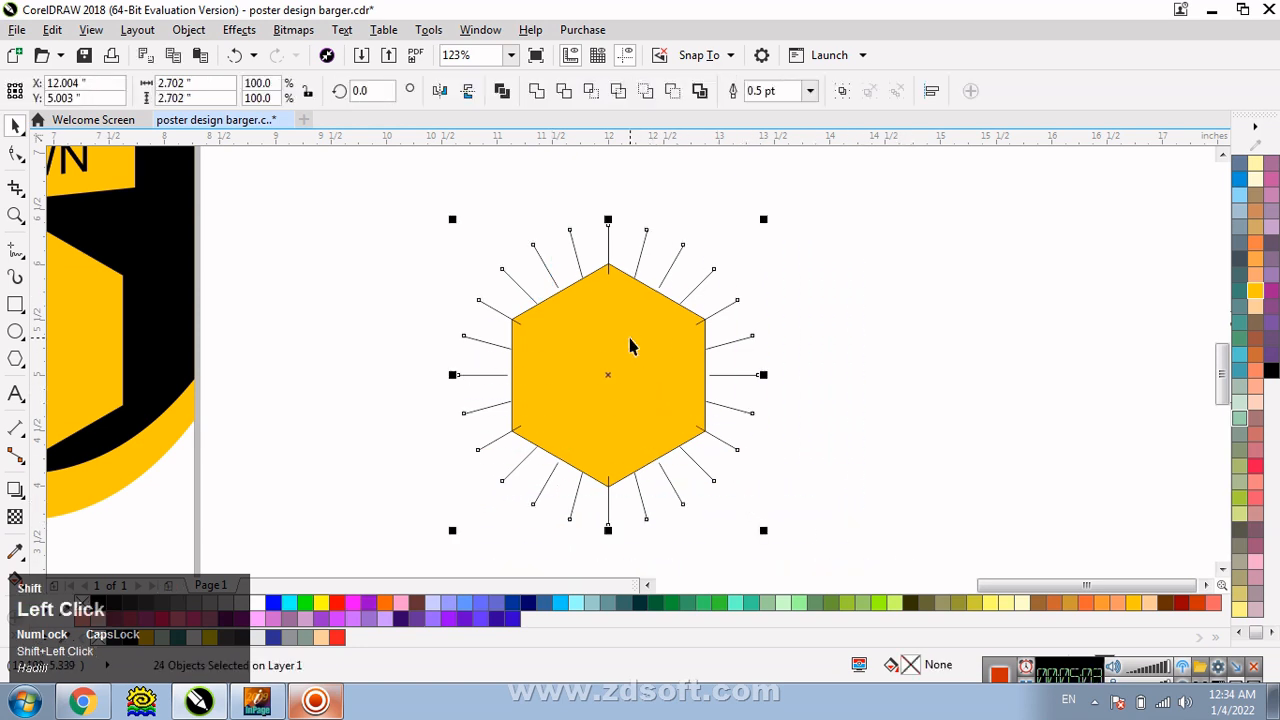
click(711, 275)
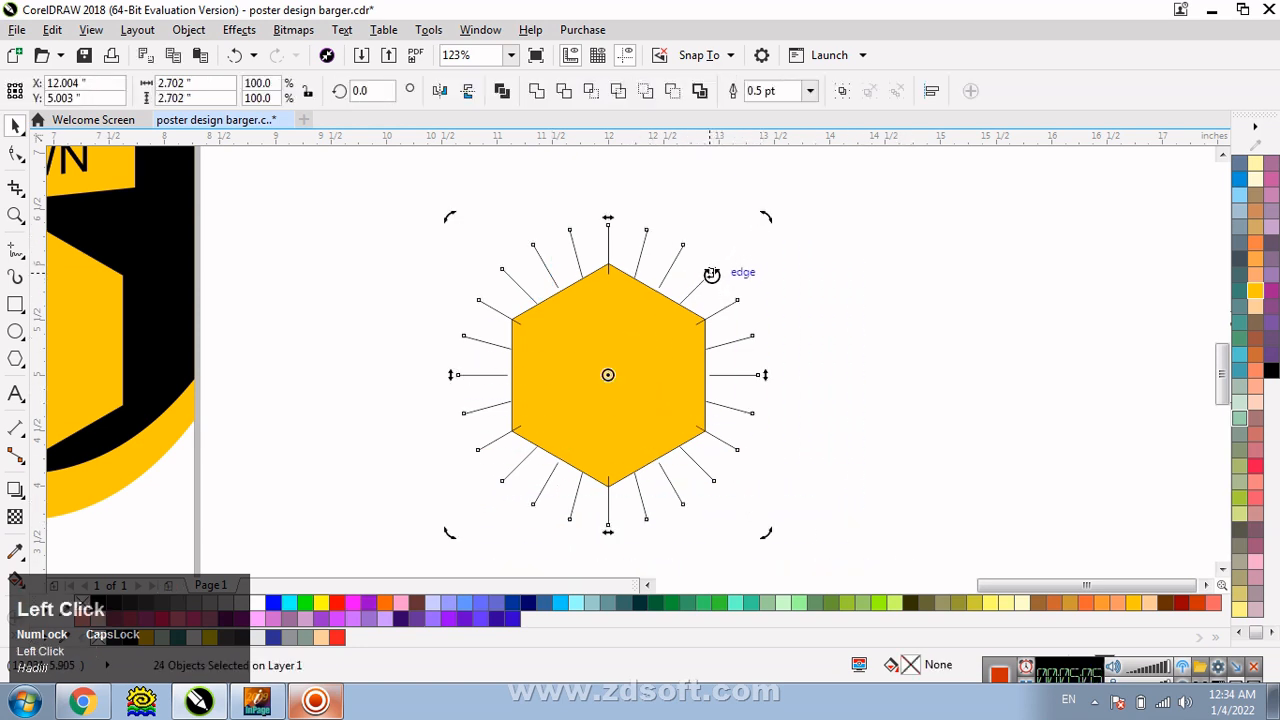
mouse_move(767, 216)
mouse_down()
mouse_move(785, 251)
mouse_move(746, 234)
mouse_move(757, 251)
mouse_move(747, 264)
mouse_move(760, 261)
mouse_up()
right_click(758, 267)
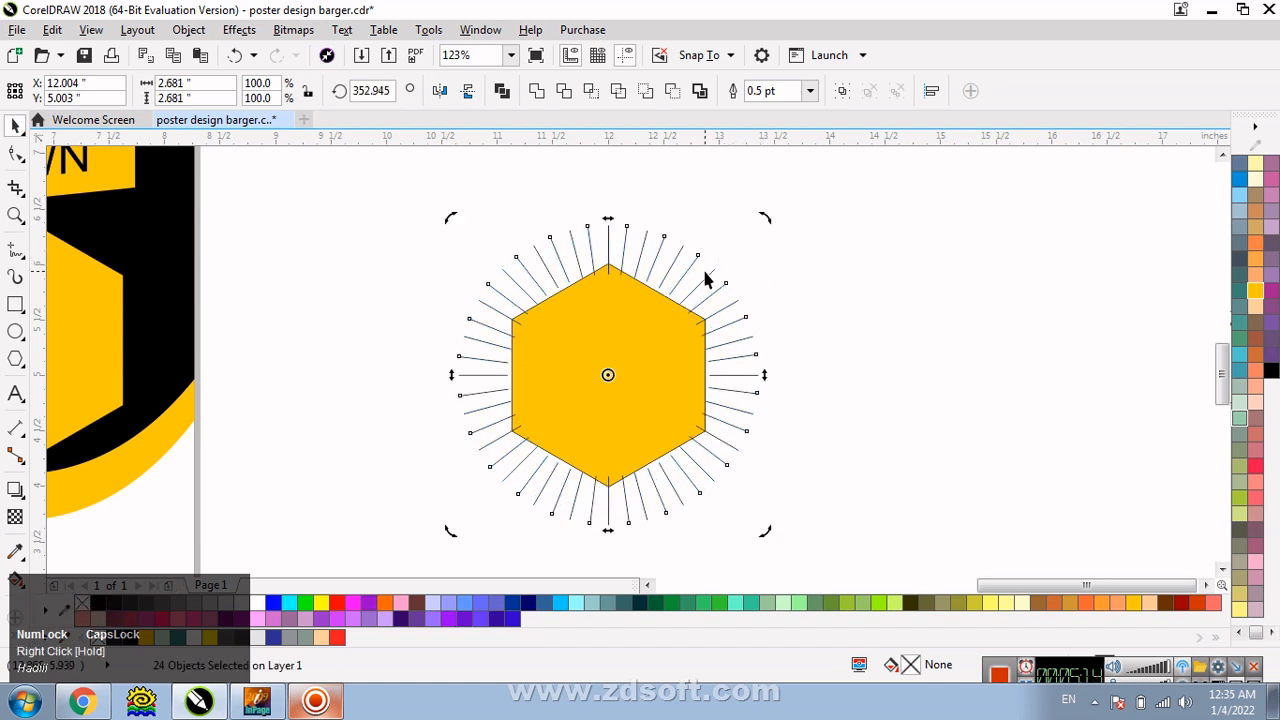
click(741, 241)
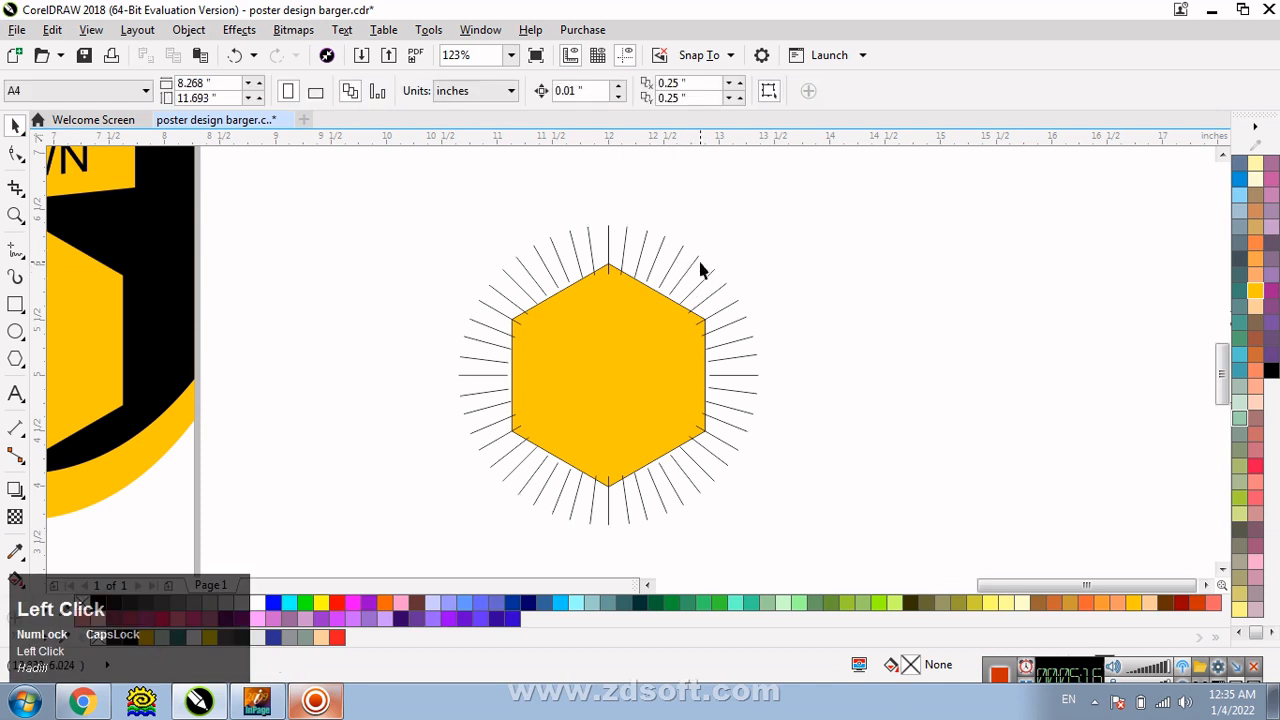
key(ctrl)
key(ctrl+z)
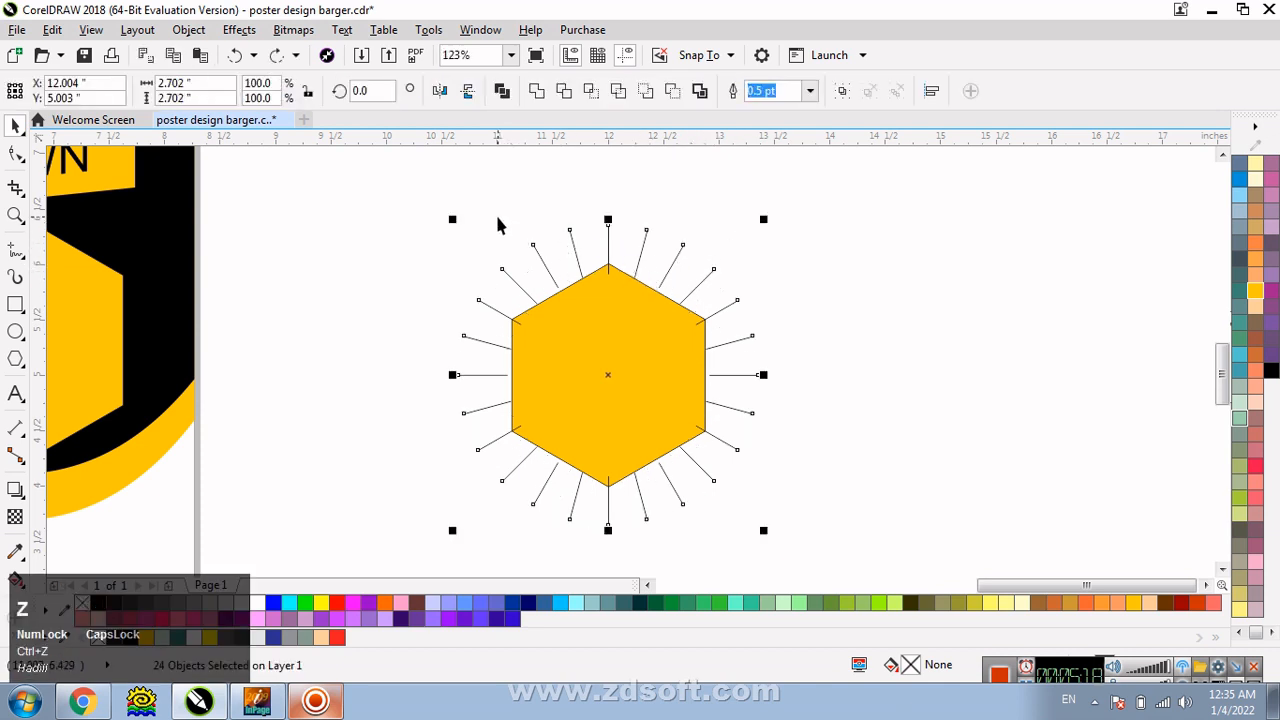
Duplicate the ring of lines rotated about 8.6 degrees clockwise and scaled down to about 2.25 in across
click(677, 257)
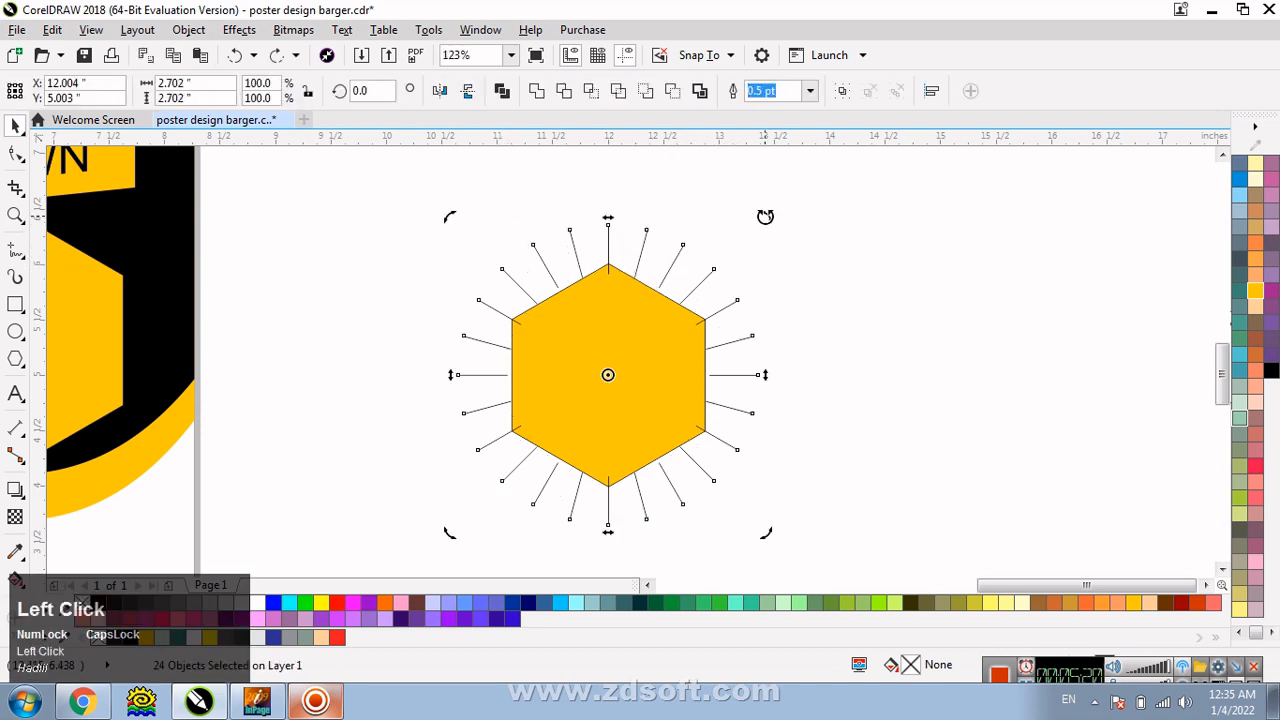
drag(765, 216, 757, 271)
click(810, 263)
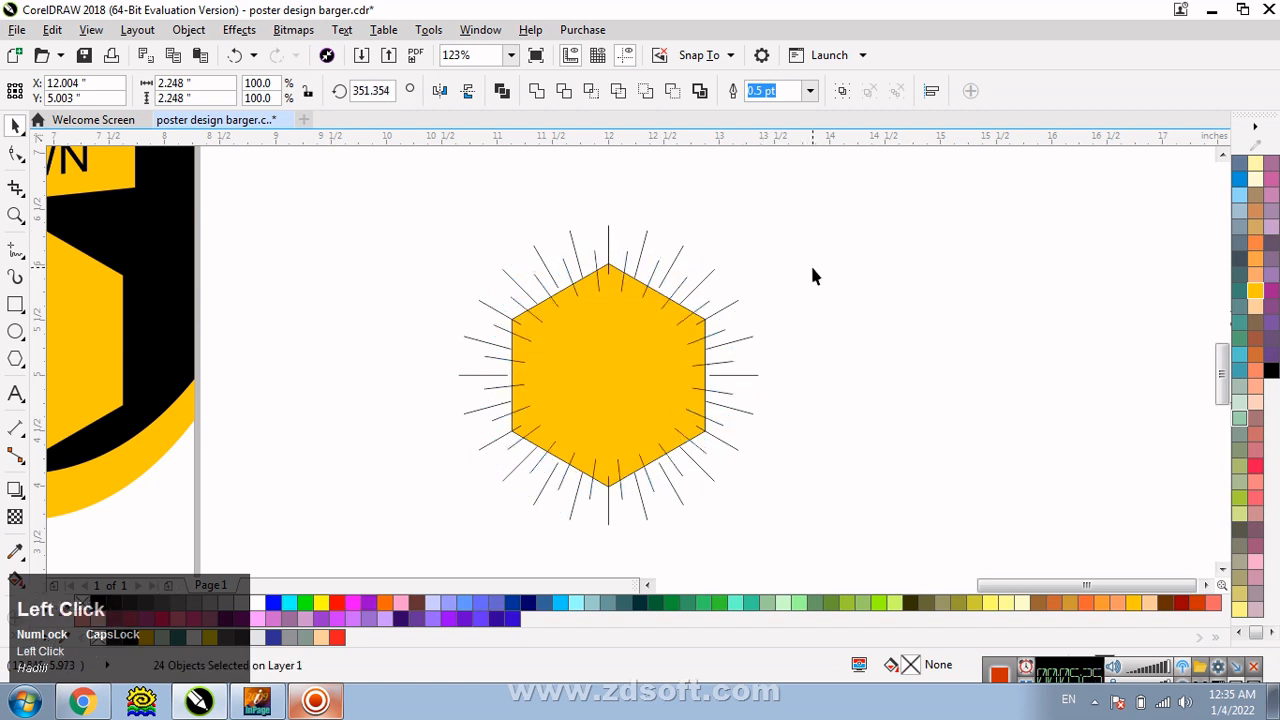
drag(382, 181, 652, 384)
click(738, 368)
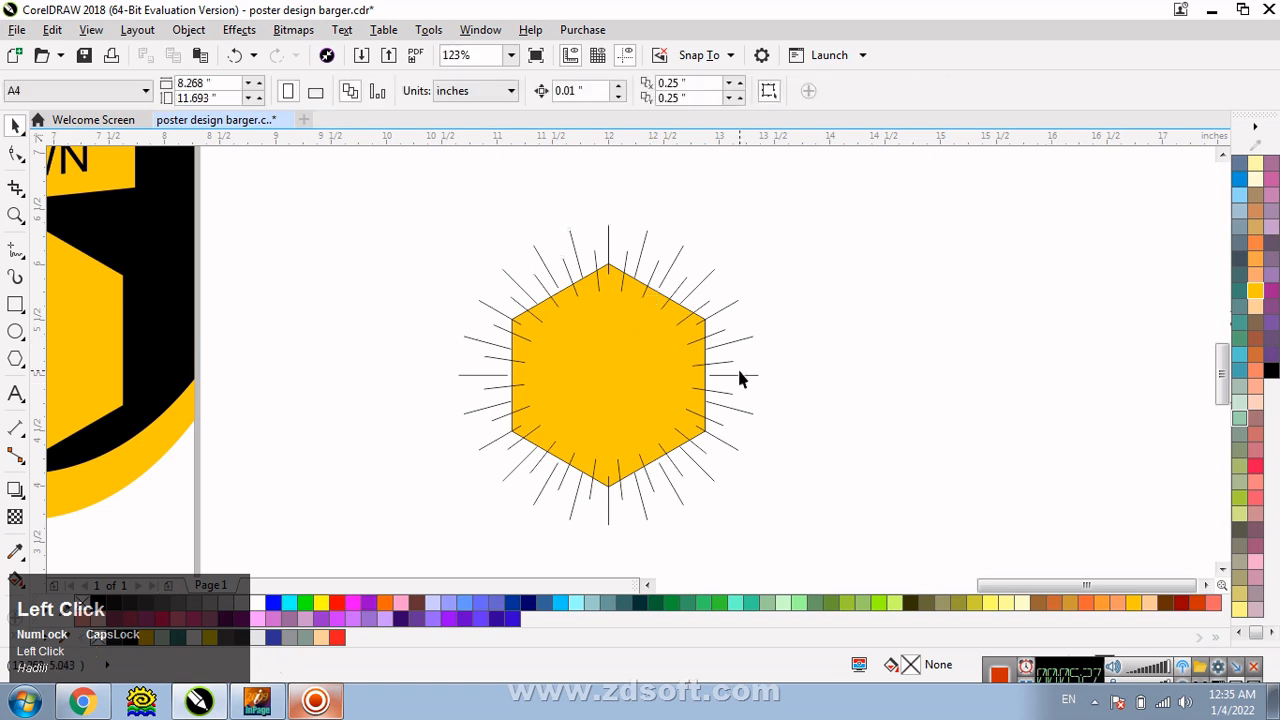
Delete the hexagon copy inside the rays and group all the lines of both rings
click(631, 358)
key(Delete)
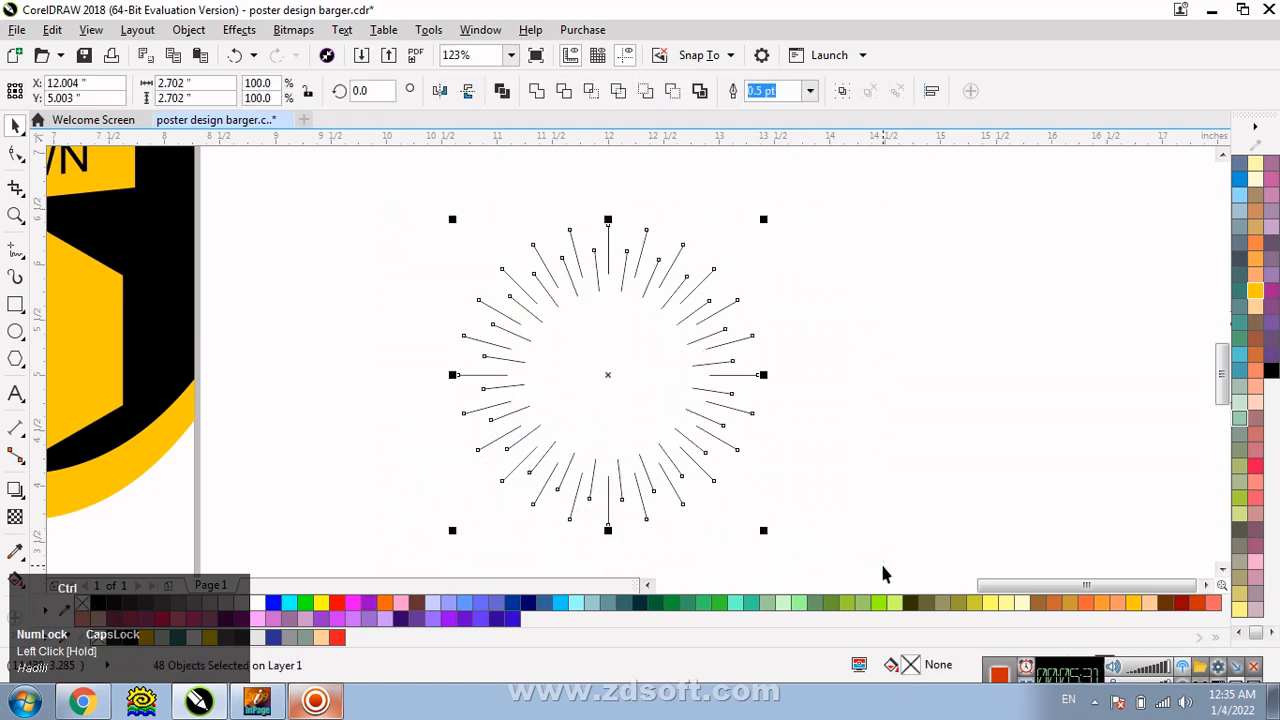
key(ctrl+g)
click(888, 450)
Set the outline colour of the grouped rays to the poster's deep yellow
key(F3)
key(F3)
key(F2)
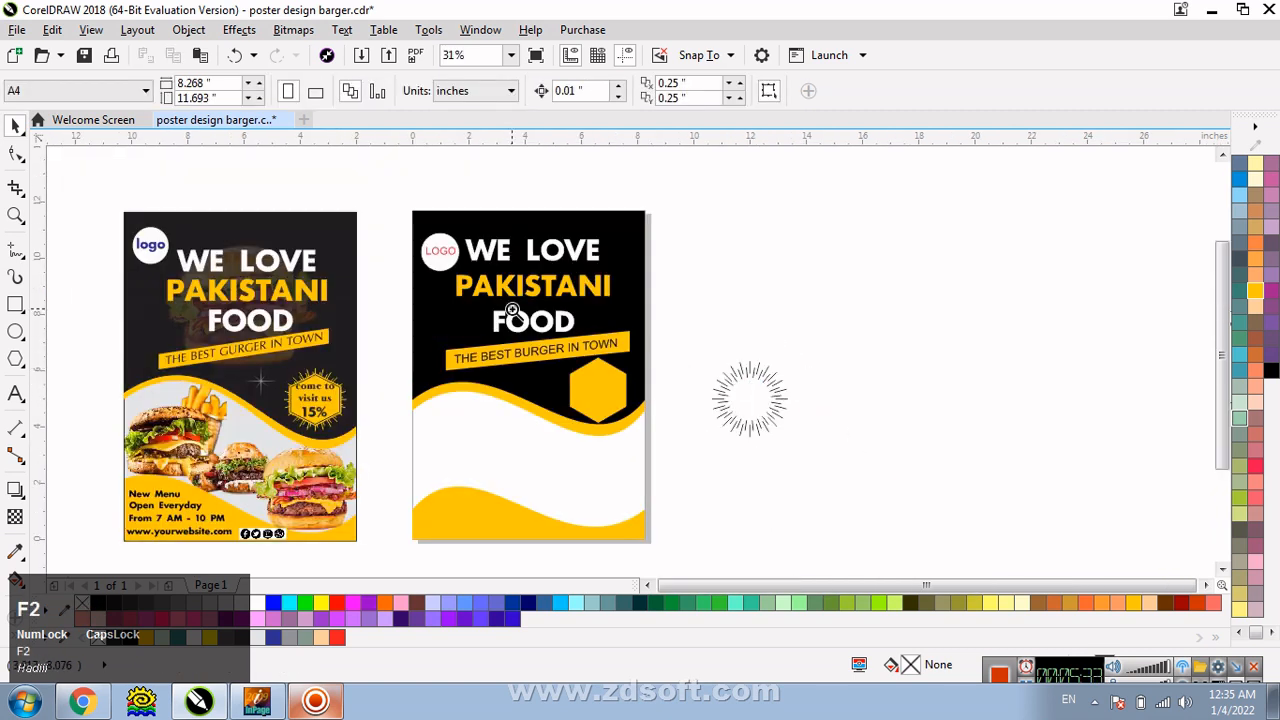
drag(455, 285, 858, 516)
click(827, 313)
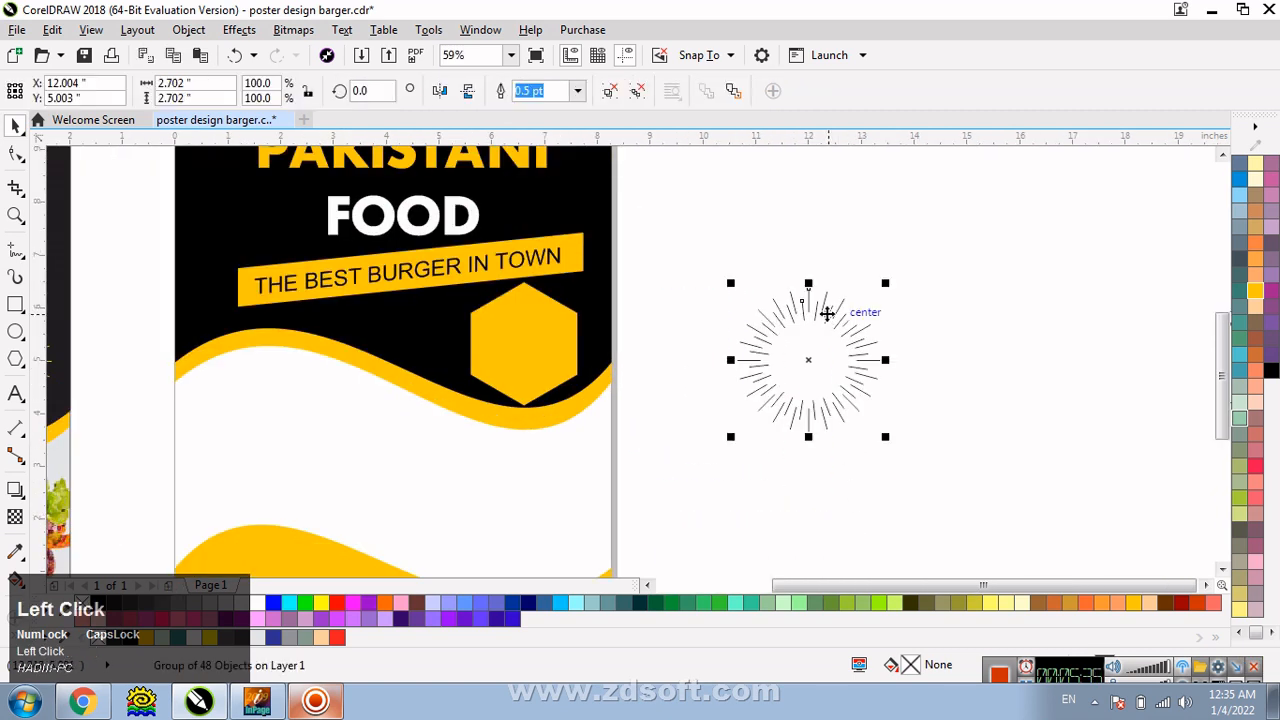
right_click(1254, 292)
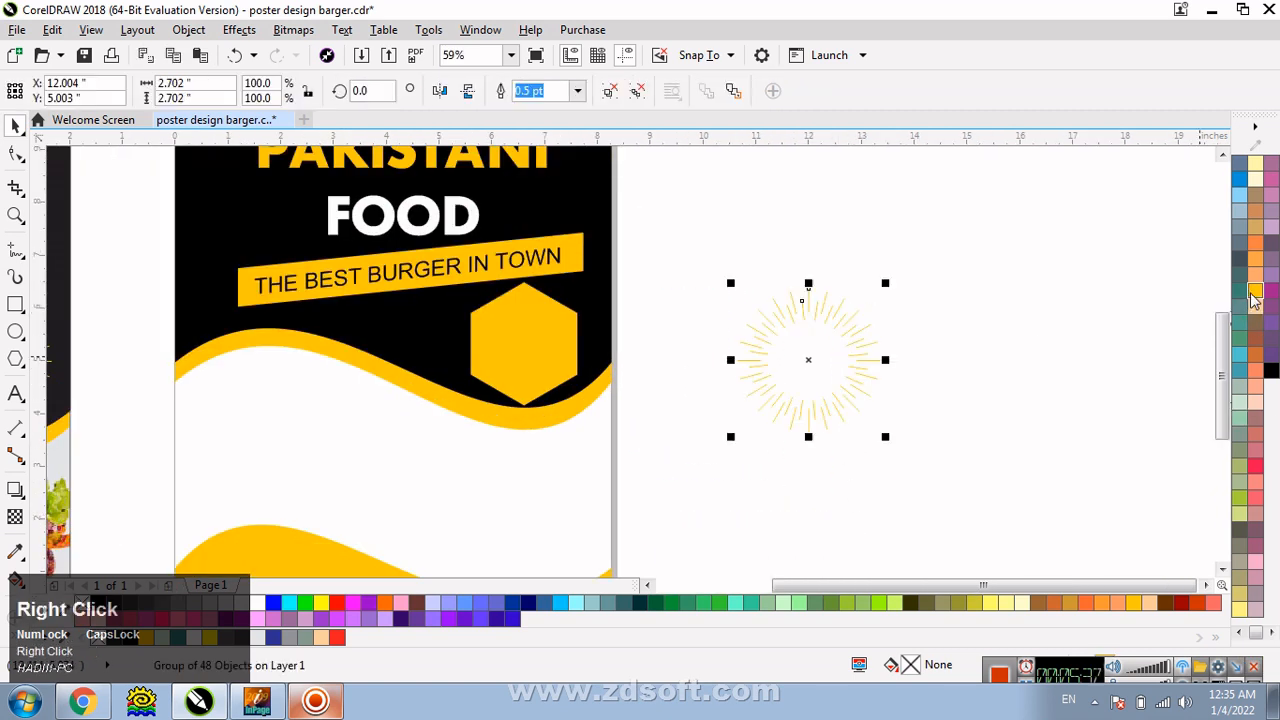
click(1050, 312)
click(846, 325)
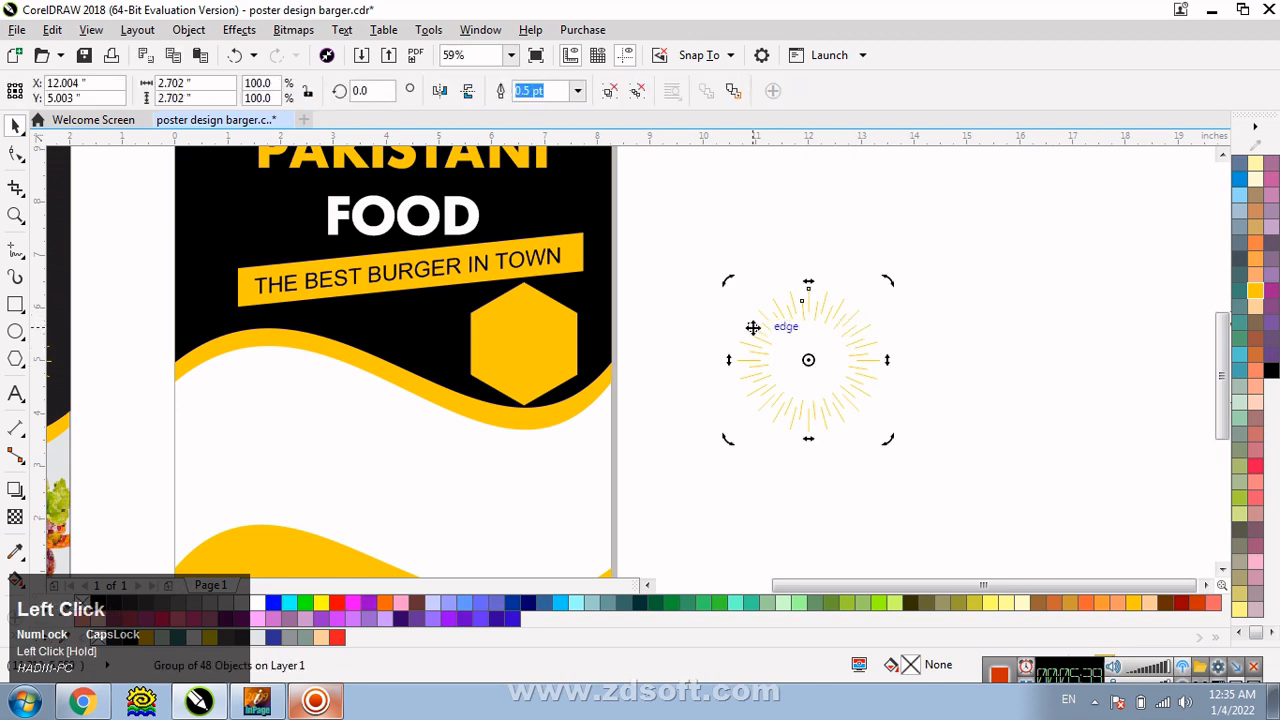
Place a slightly smaller concentric copy inside the poster's yellow hexagon, with a thin black outline
key(F2)
drag(386, 234, 796, 477)
click(538, 297)
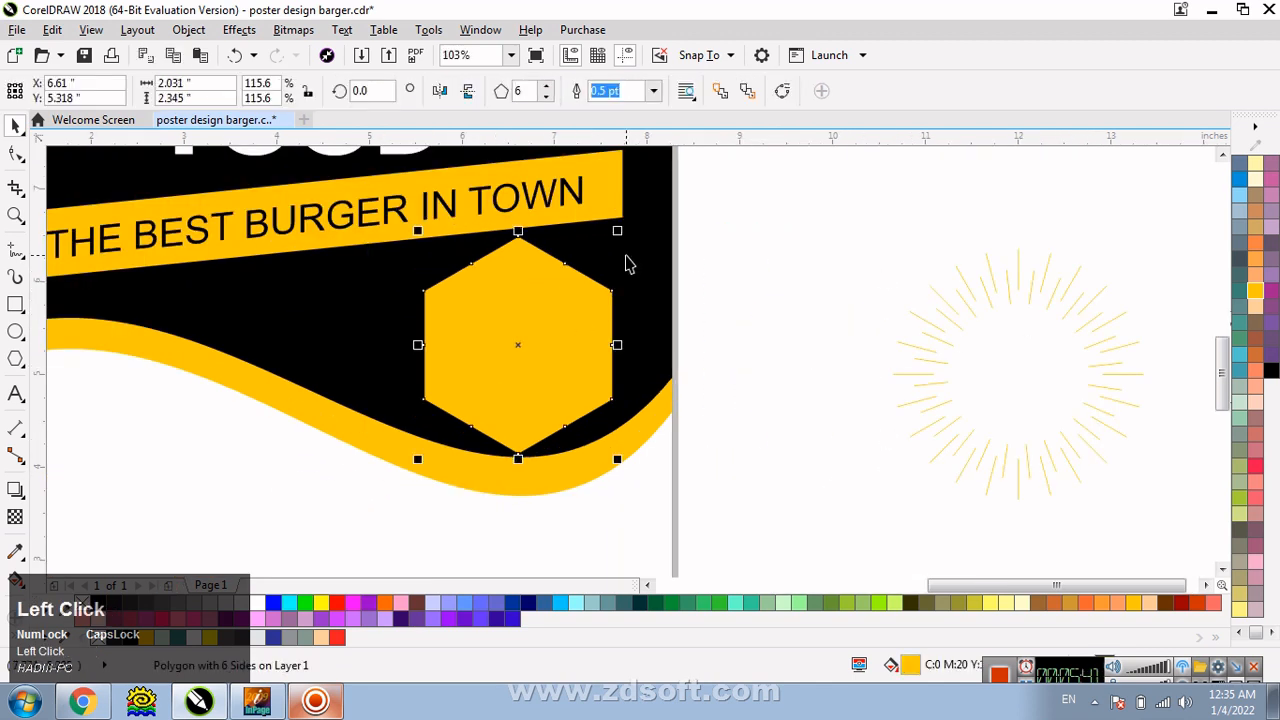
drag(621, 234, 622, 251)
right_click(622, 251)
click(976, 369)
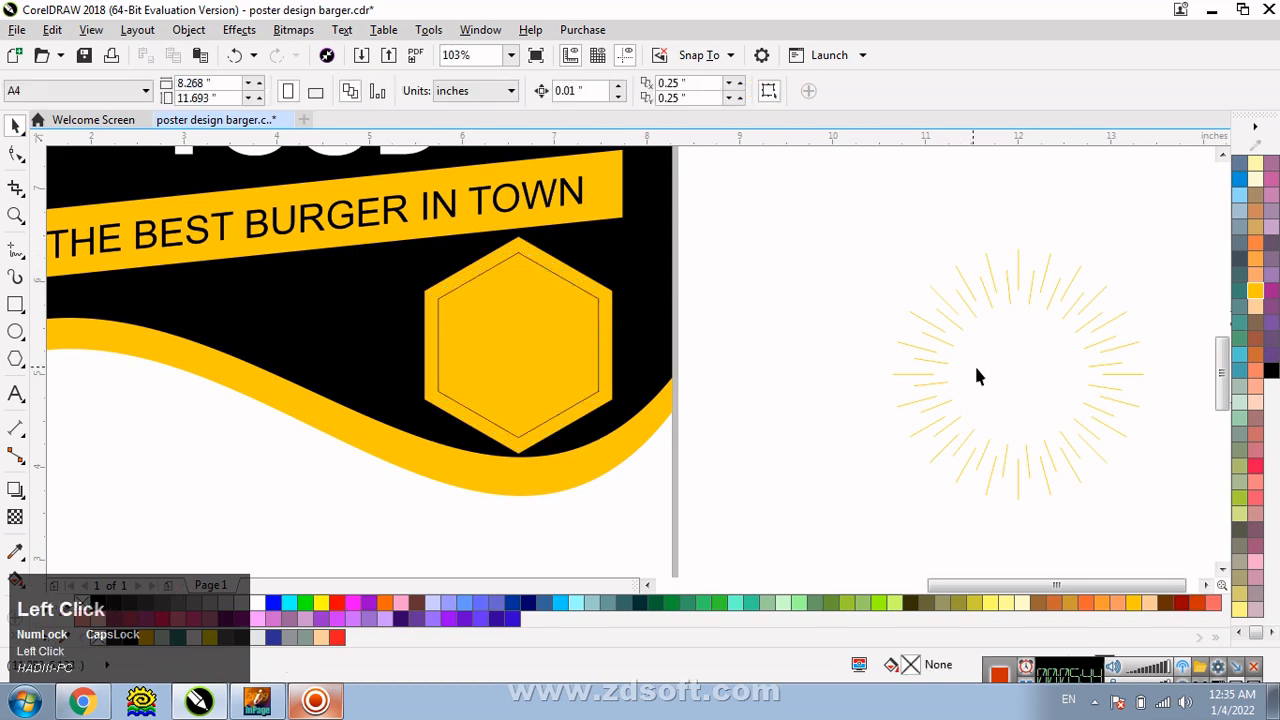
Move the ray group onto the poster's hexagon and scale it down to 2.435 in across
click(986, 291)
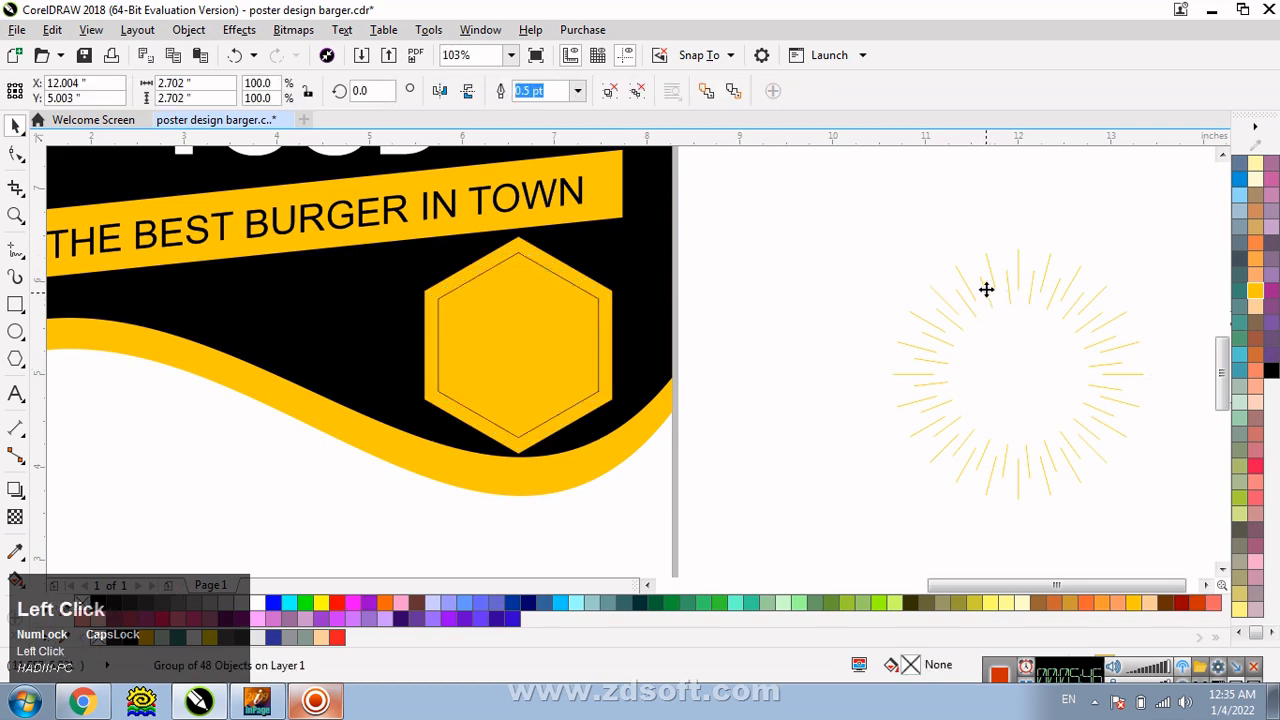
drag(986, 290, 490, 252)
click(814, 262)
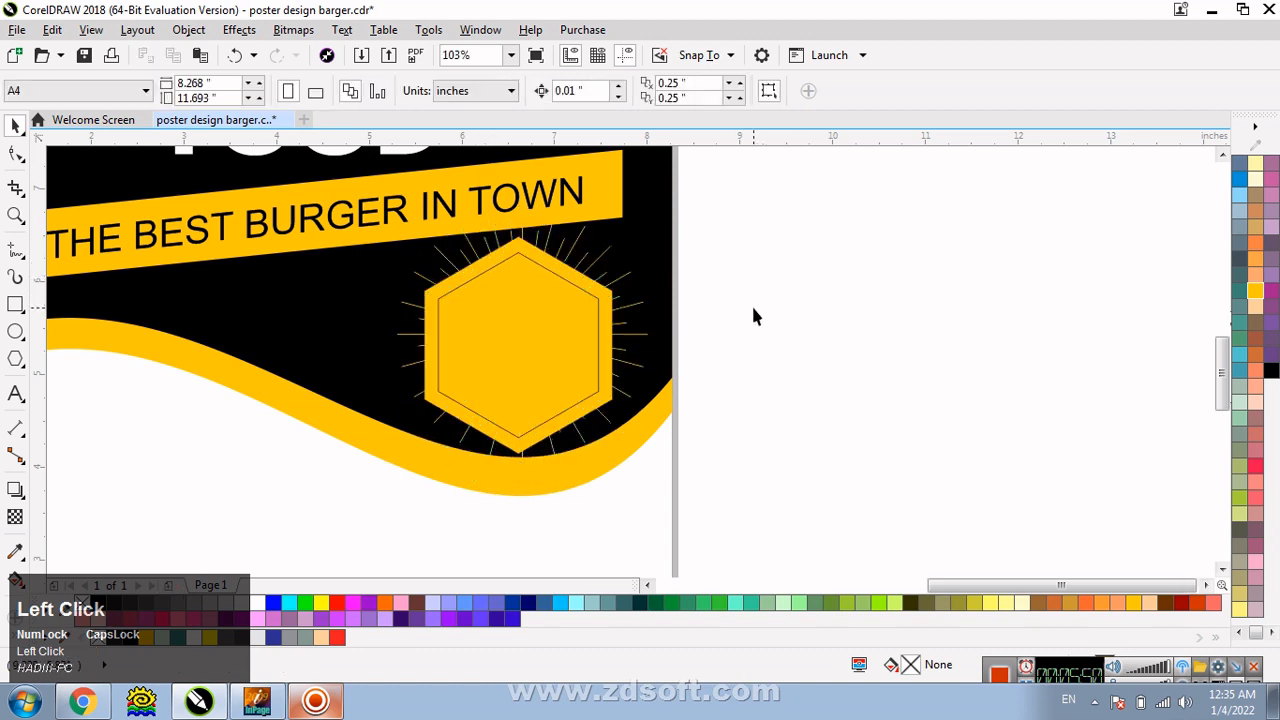
key(F3)
key(F2)
drag(589, 220, 760, 398)
click(688, 342)
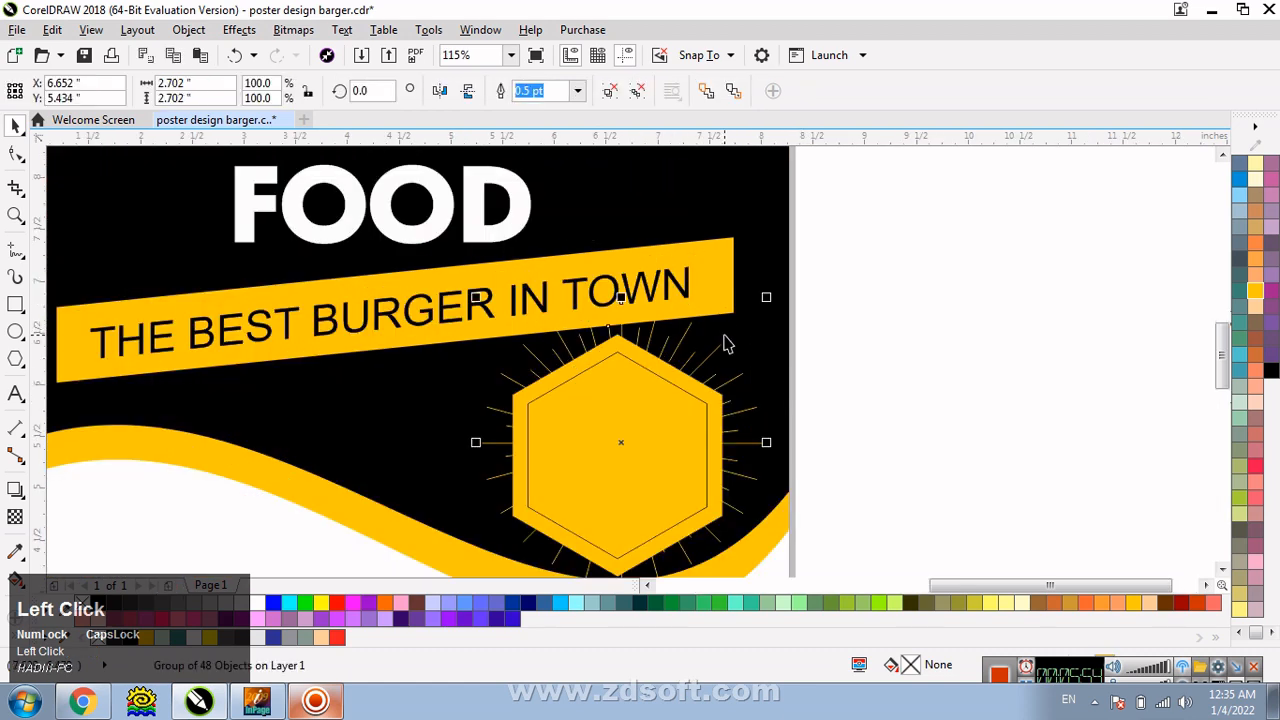
drag(767, 300, 711, 356)
click(940, 349)
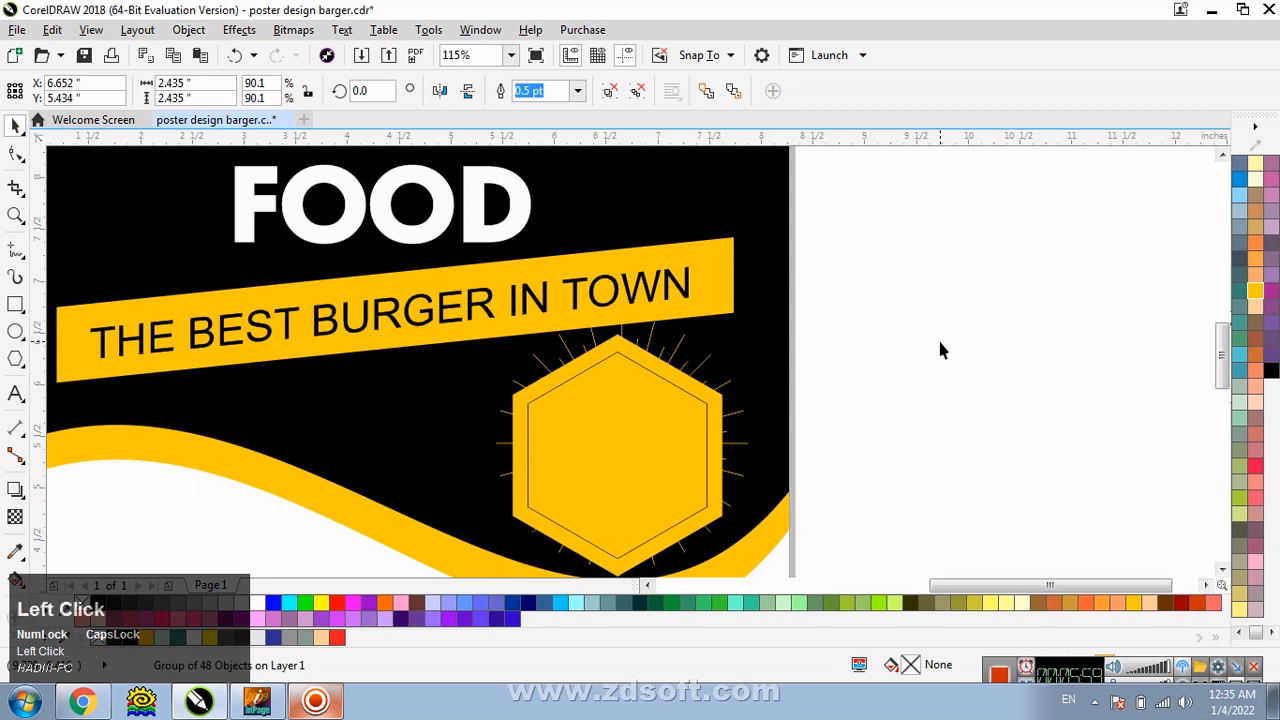
Align the ray group's centre horizontally and vertically with the centre of the poster's hexagon
key(F3)
click(571, 409)
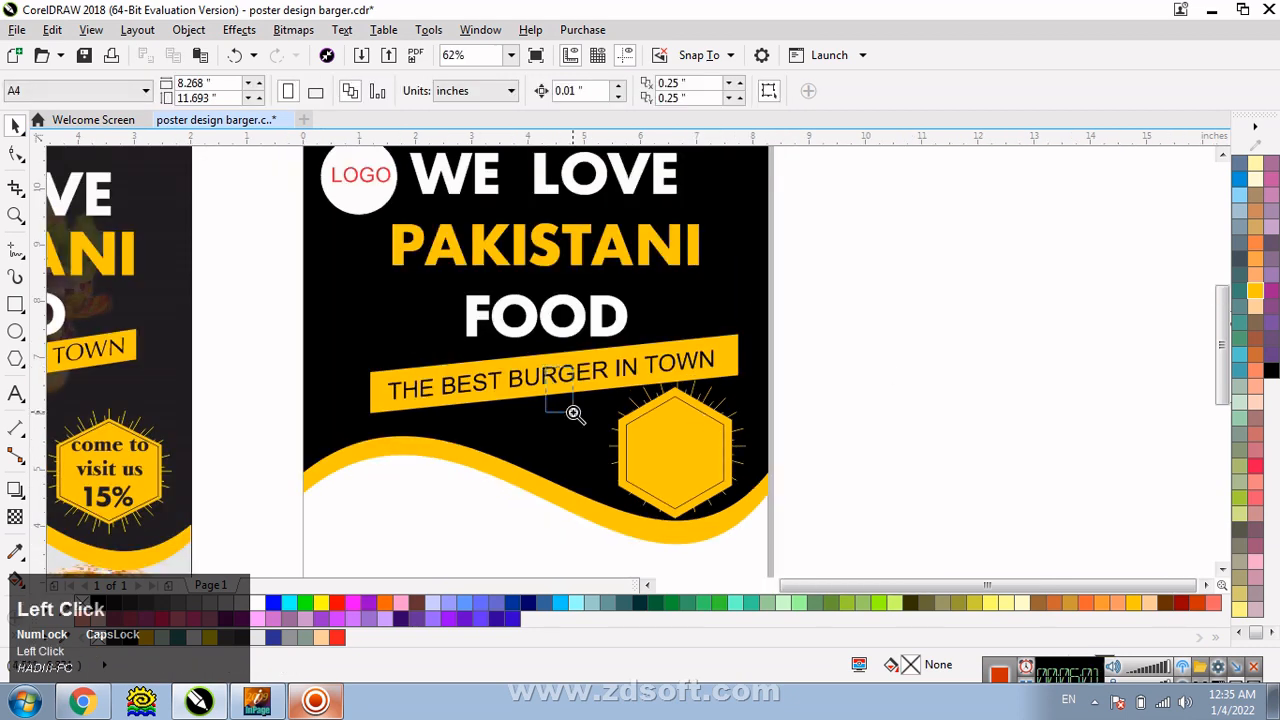
click(660, 236)
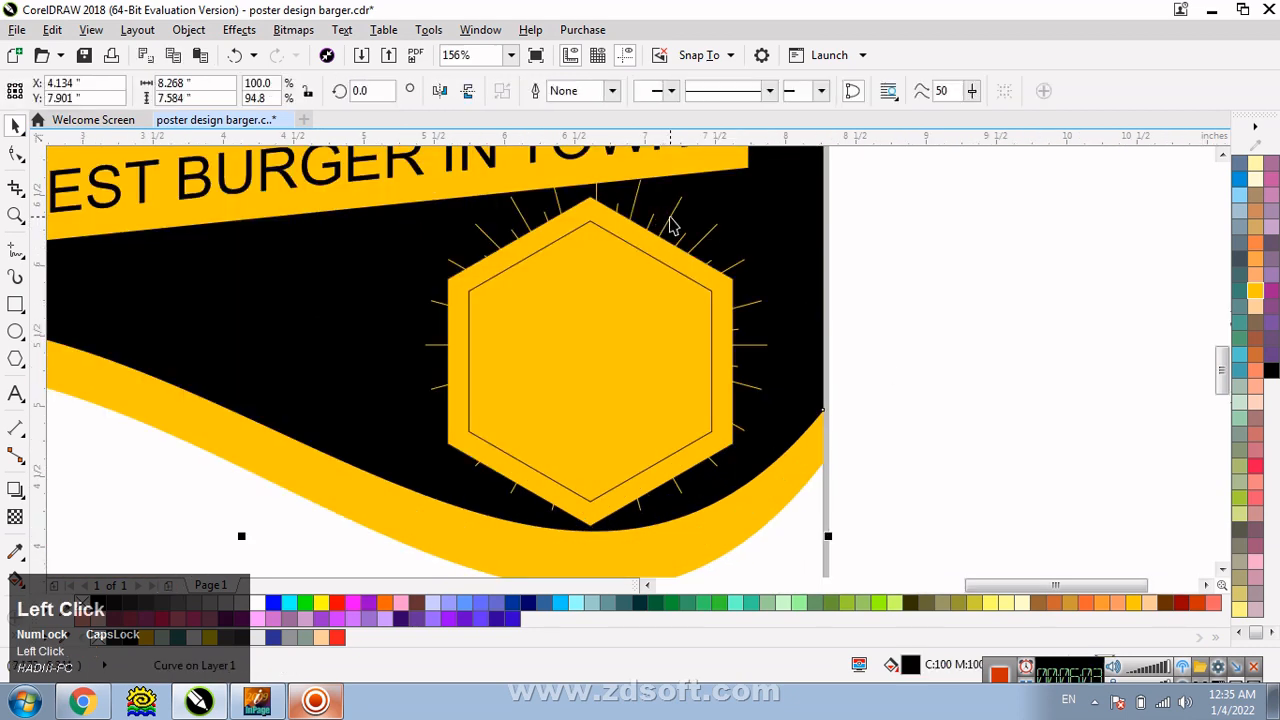
click(672, 226)
drag(674, 209, 677, 229)
click(838, 318)
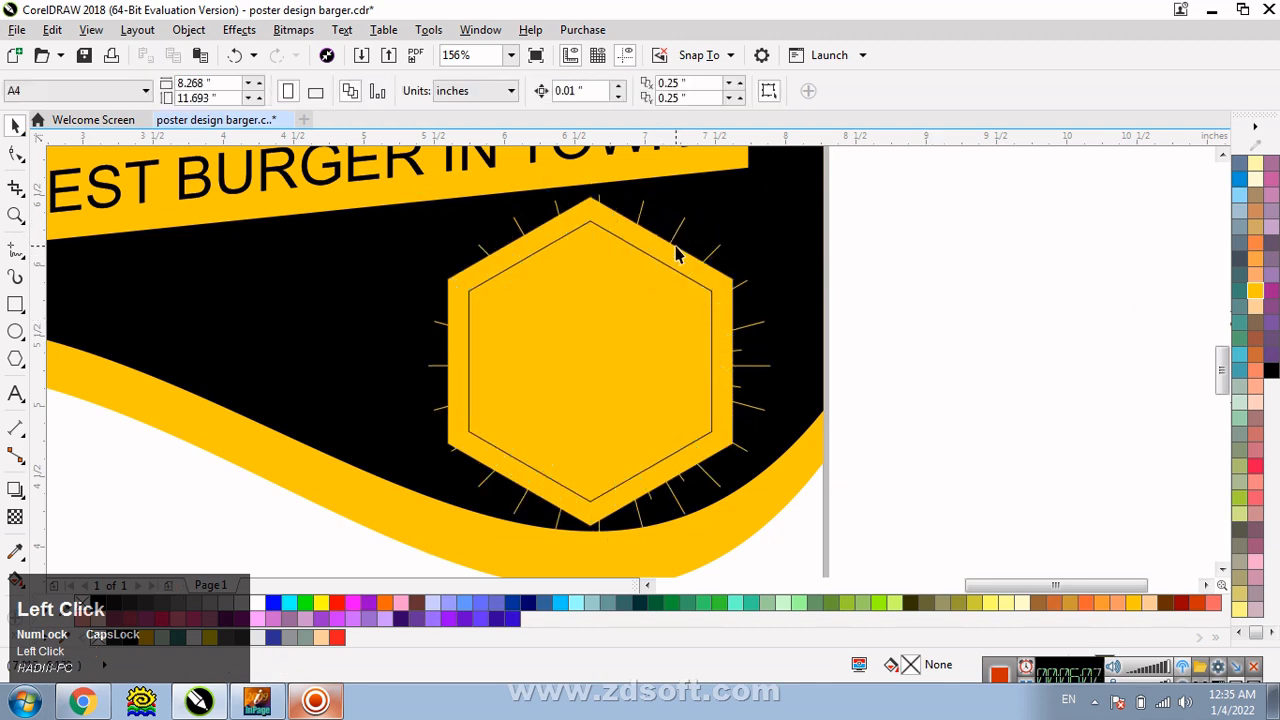
click(675, 230)
key(Caps_Lock)
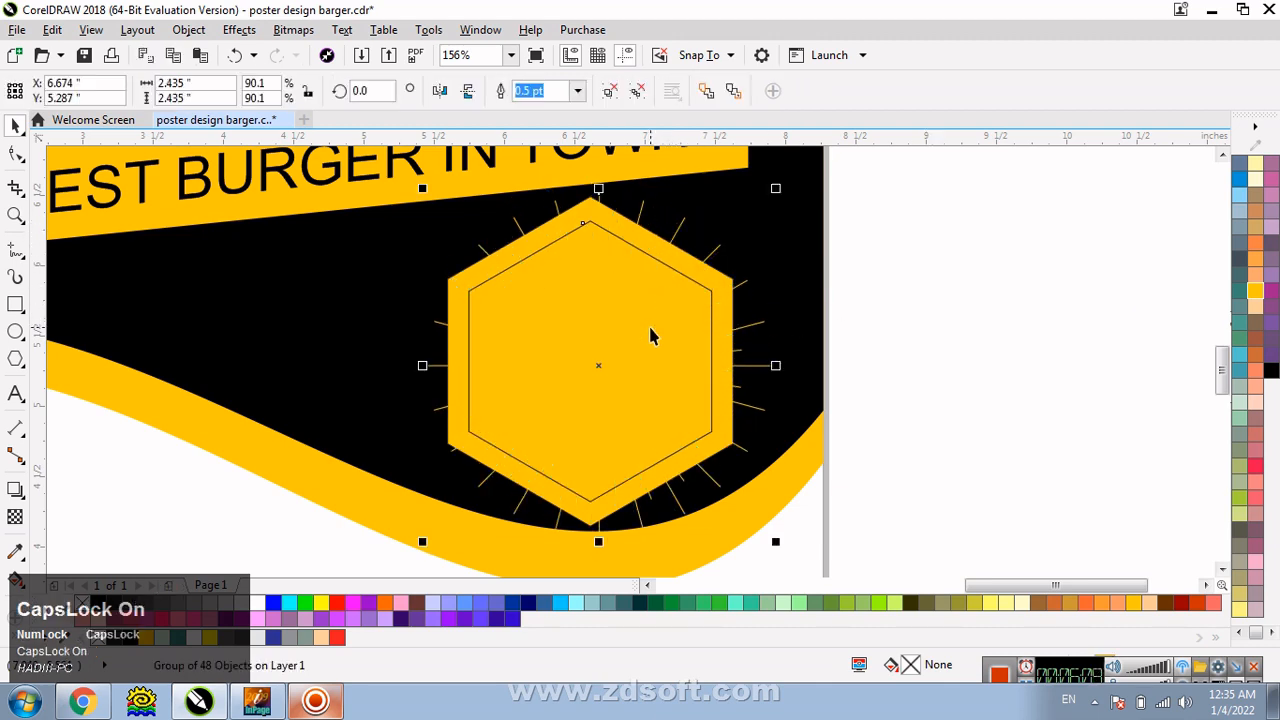
shift+click(650, 335)
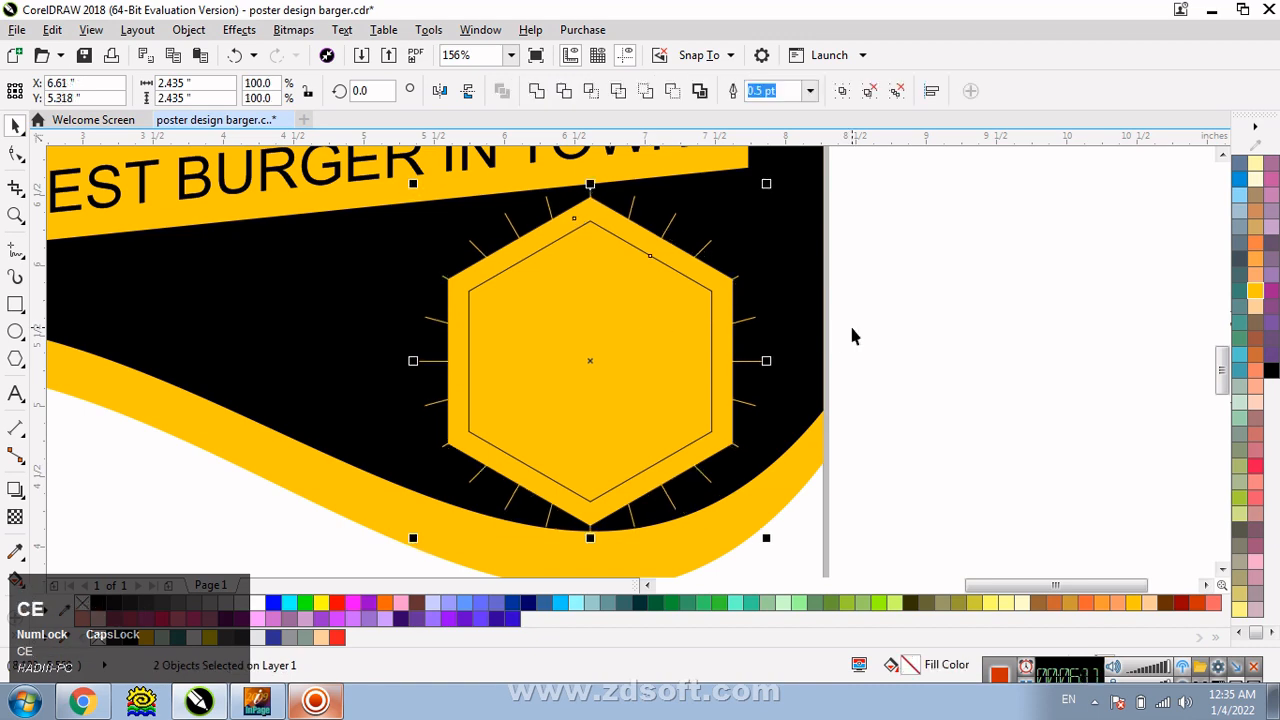
click(887, 329)
key(F3)
key(F3)
key(F3)
key(F2)
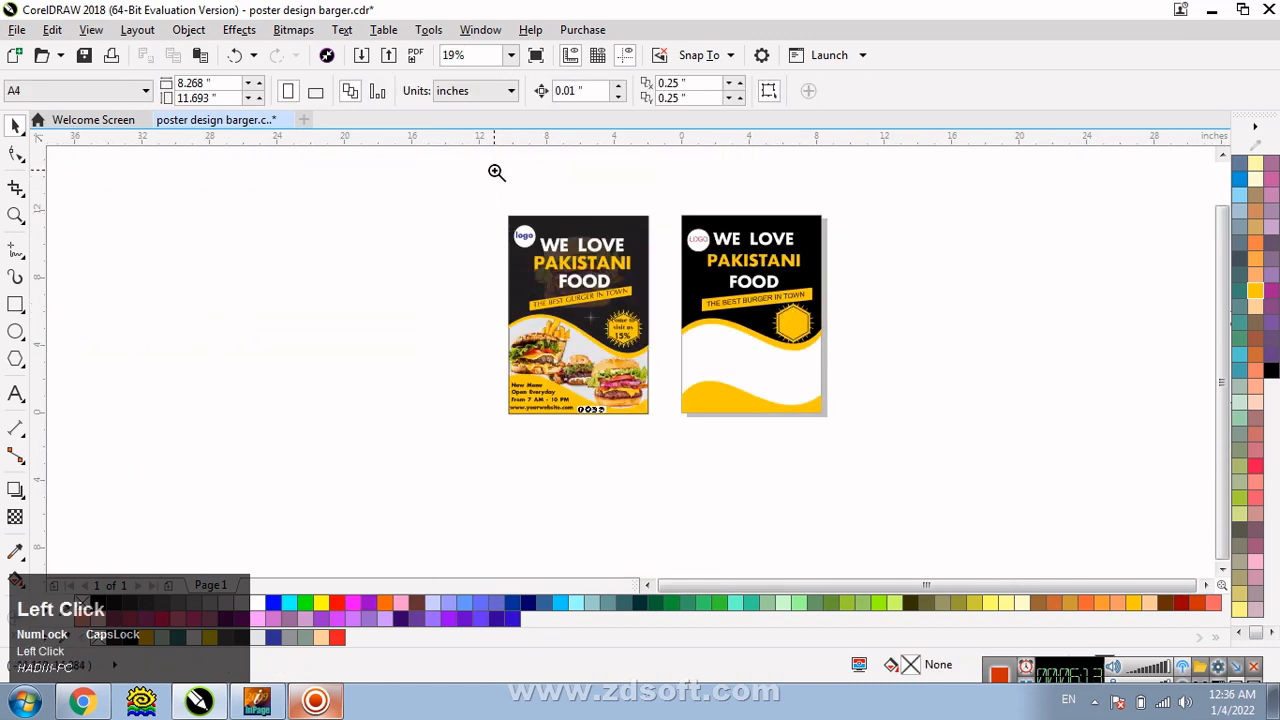
drag(831, 433, 831, 433)
key(ctrl)
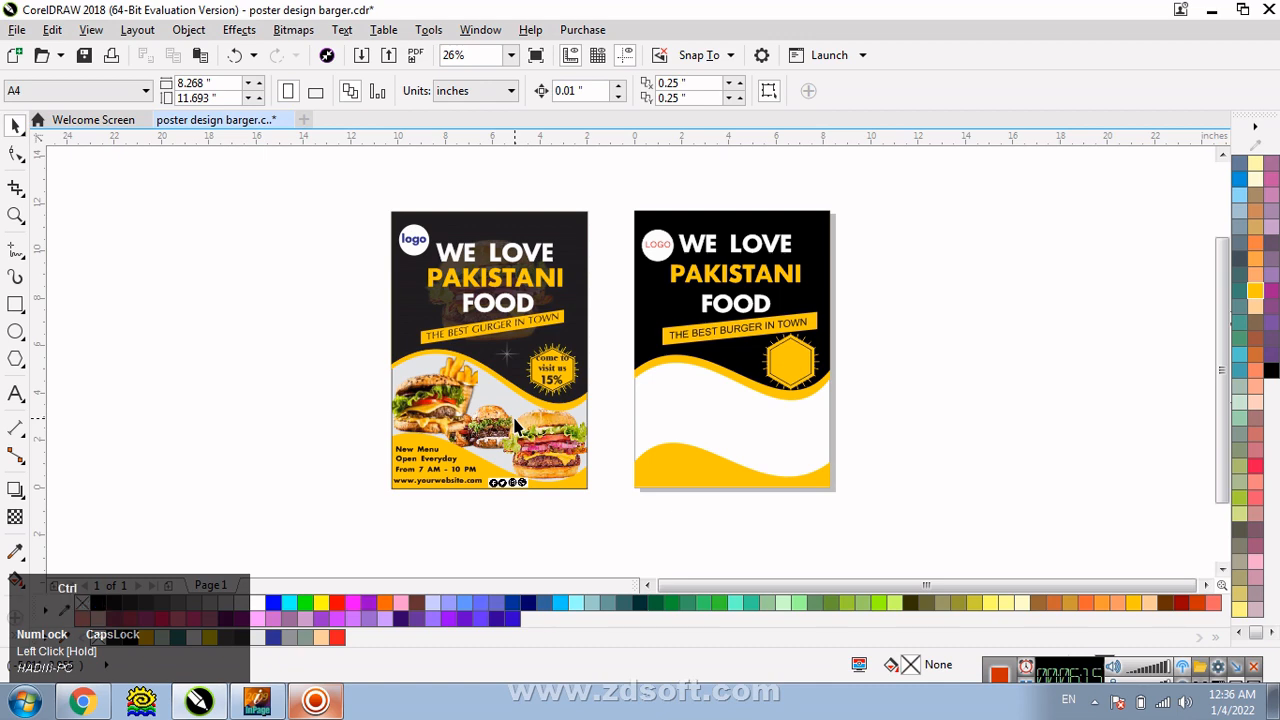
Switch to Chrome and search Google Images for BURGER
click(82, 701)
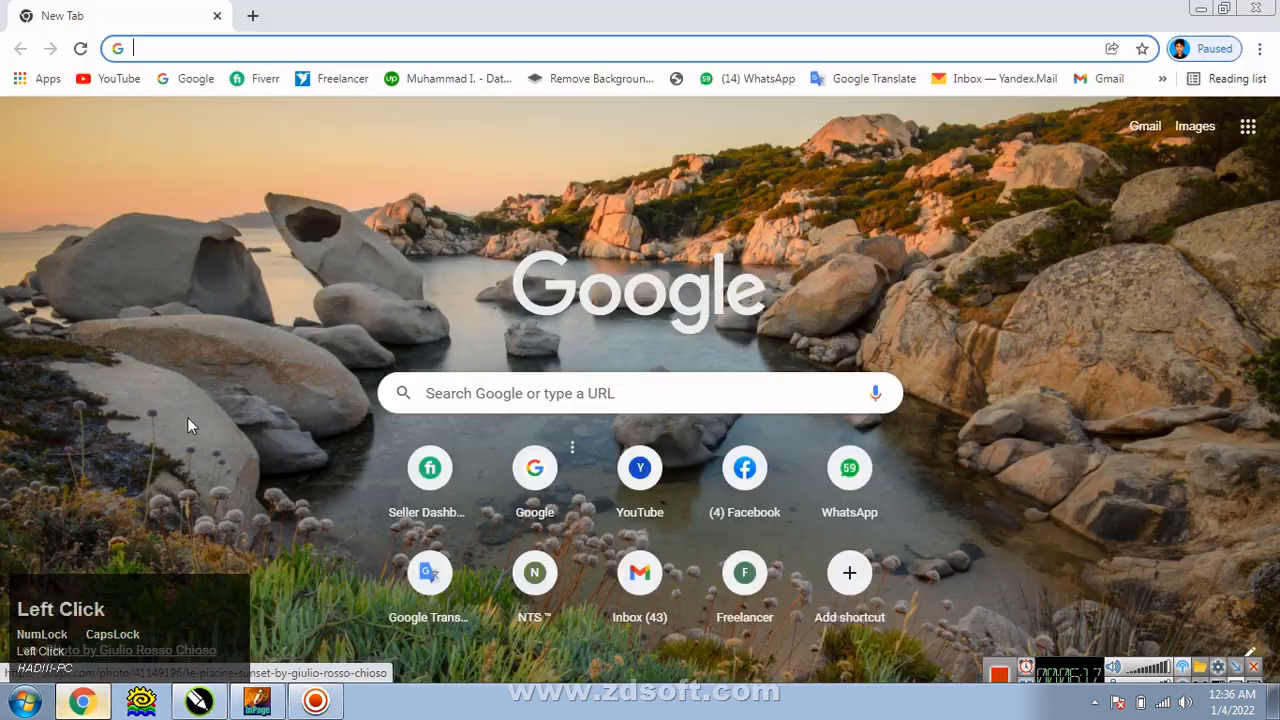
click(522, 458)
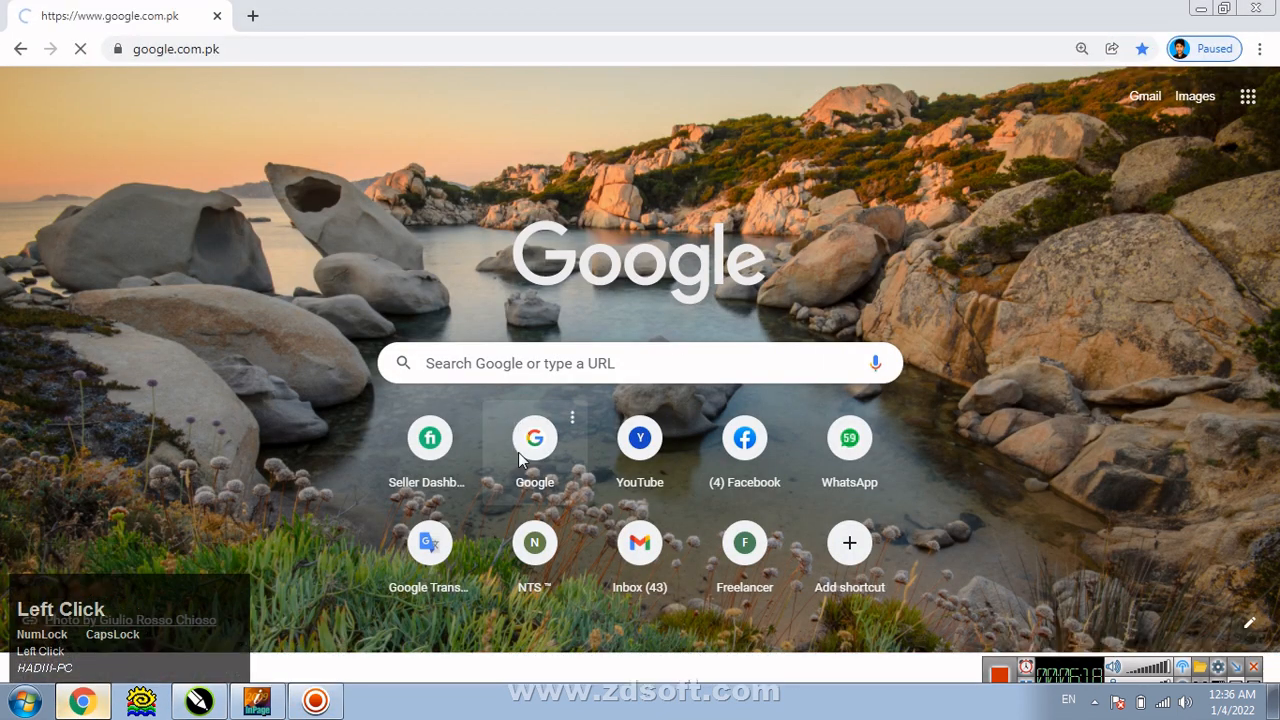
text(BURGER)
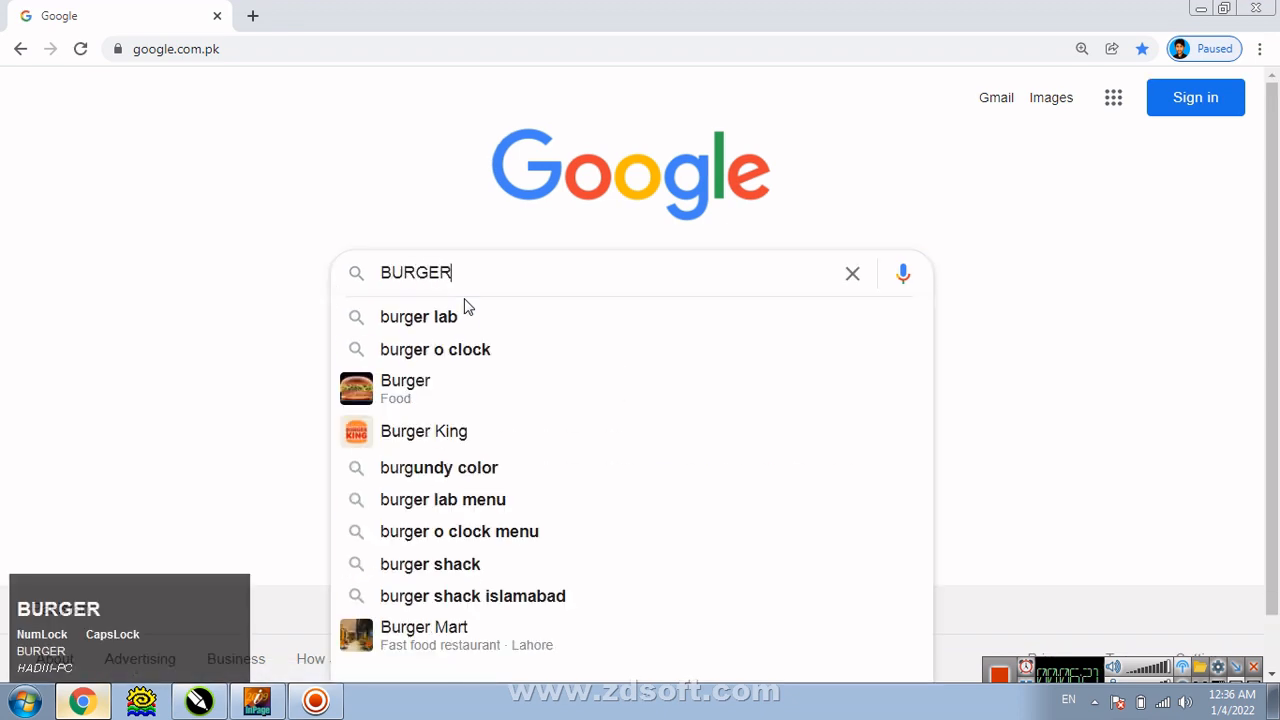
key(Return)
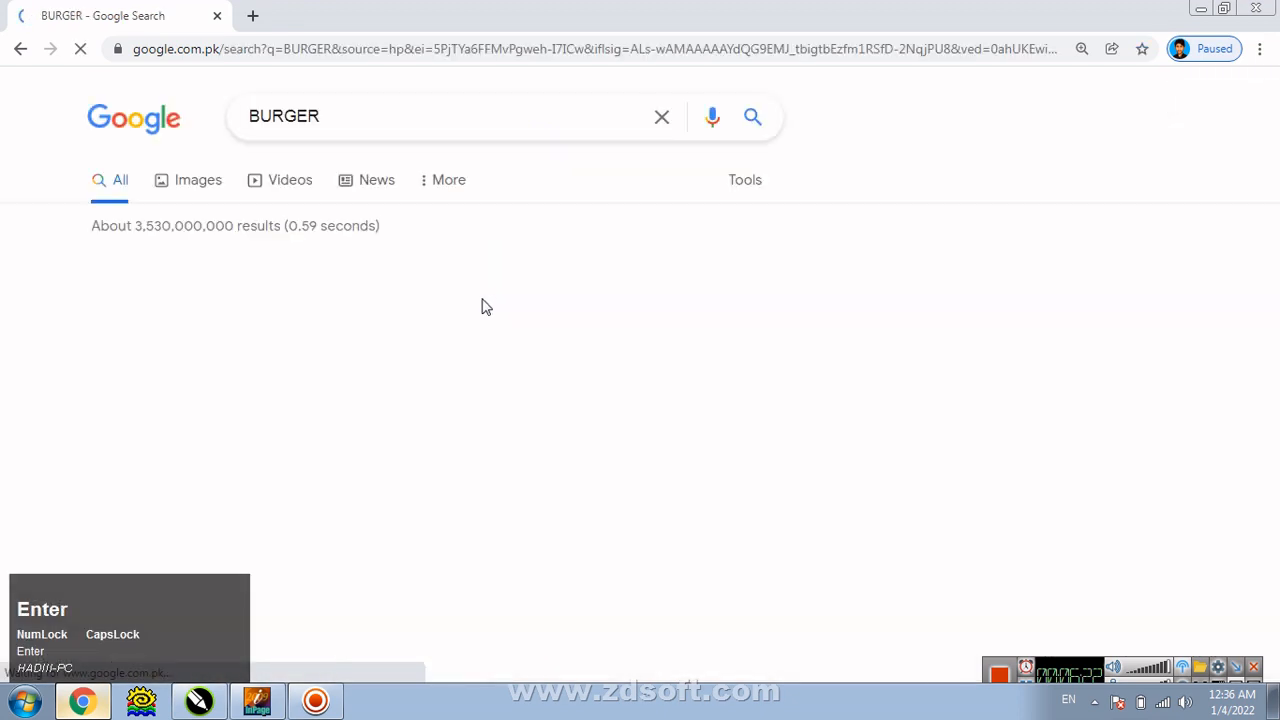
click(196, 186)
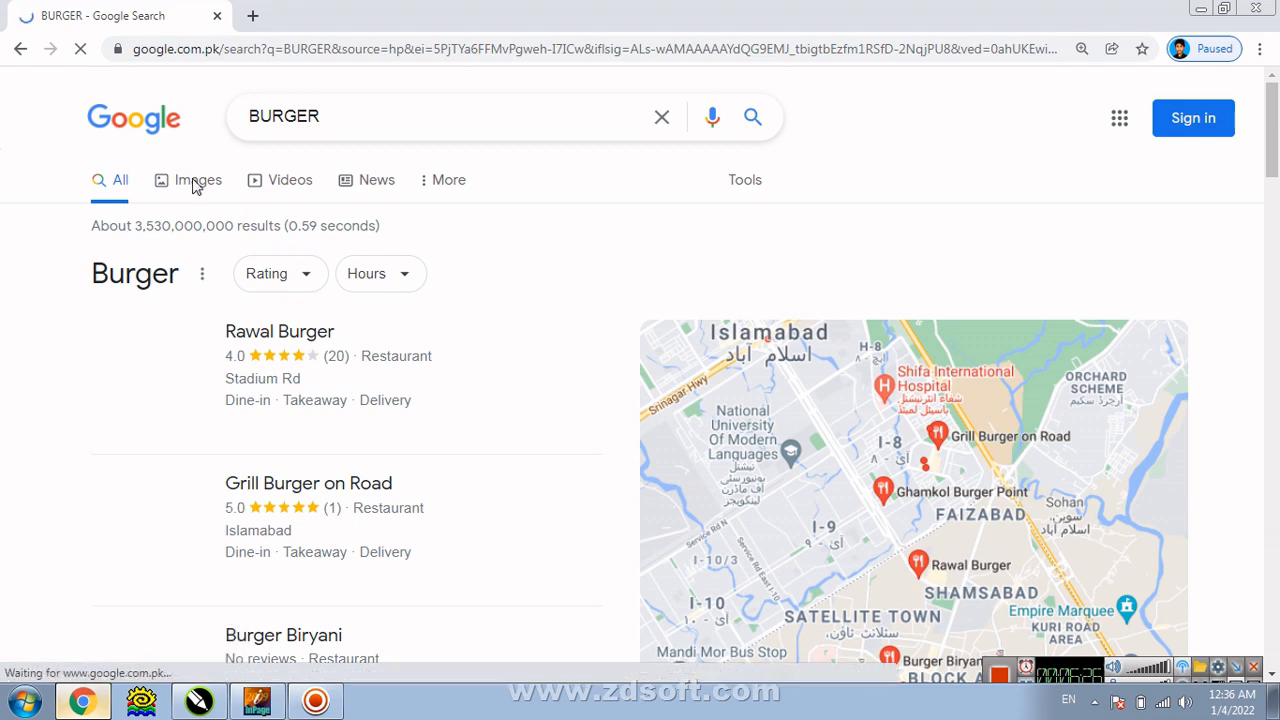
scroll(537, 414, down, 1)
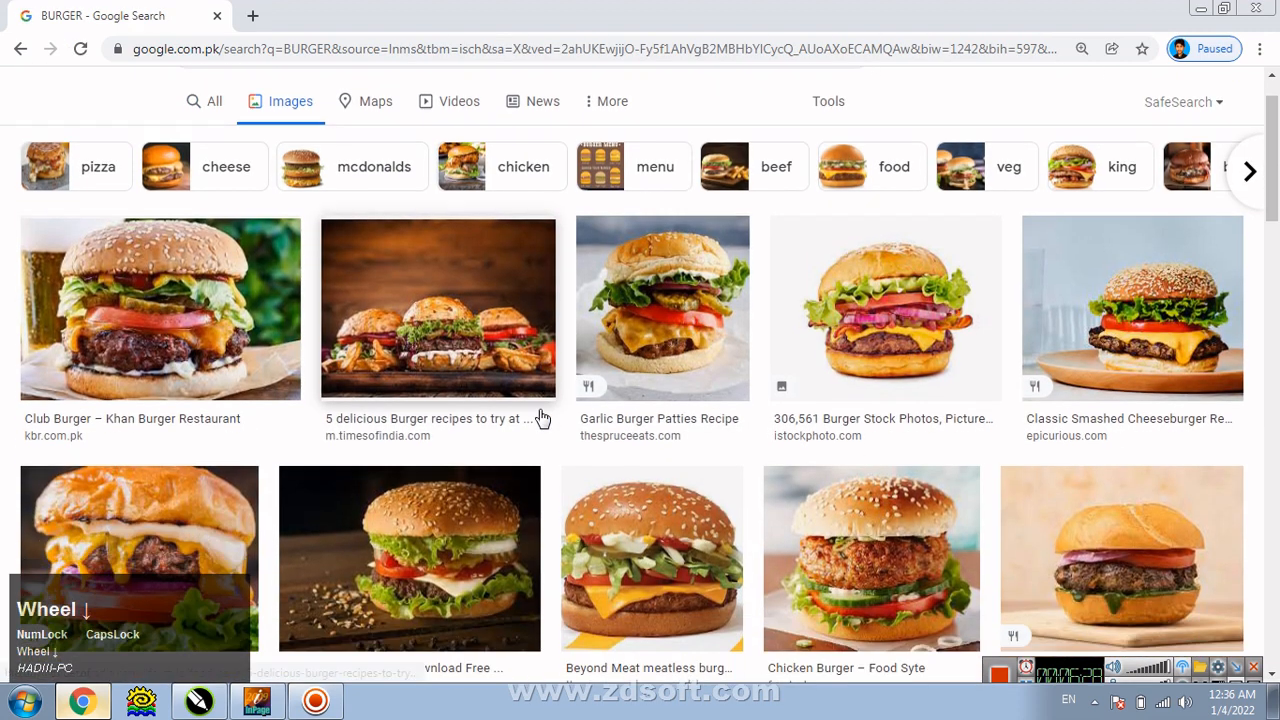
click(925, 270)
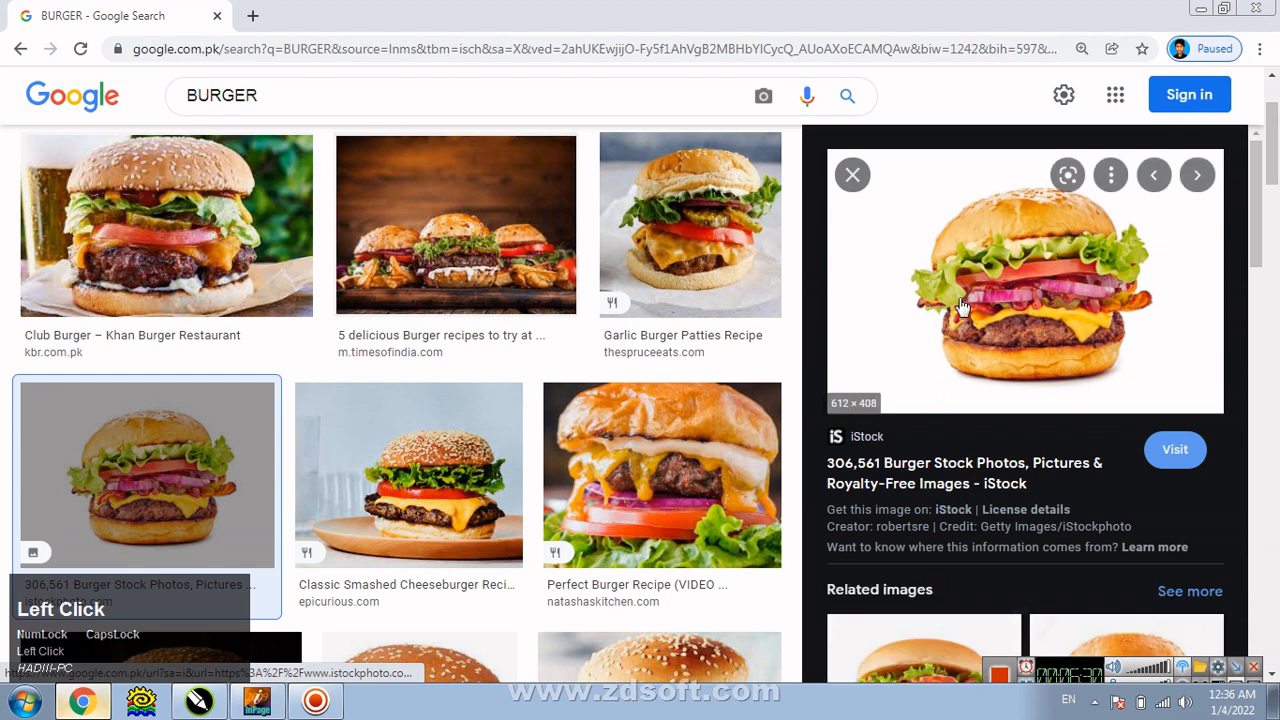
right_click(960, 255)
click(1043, 445)
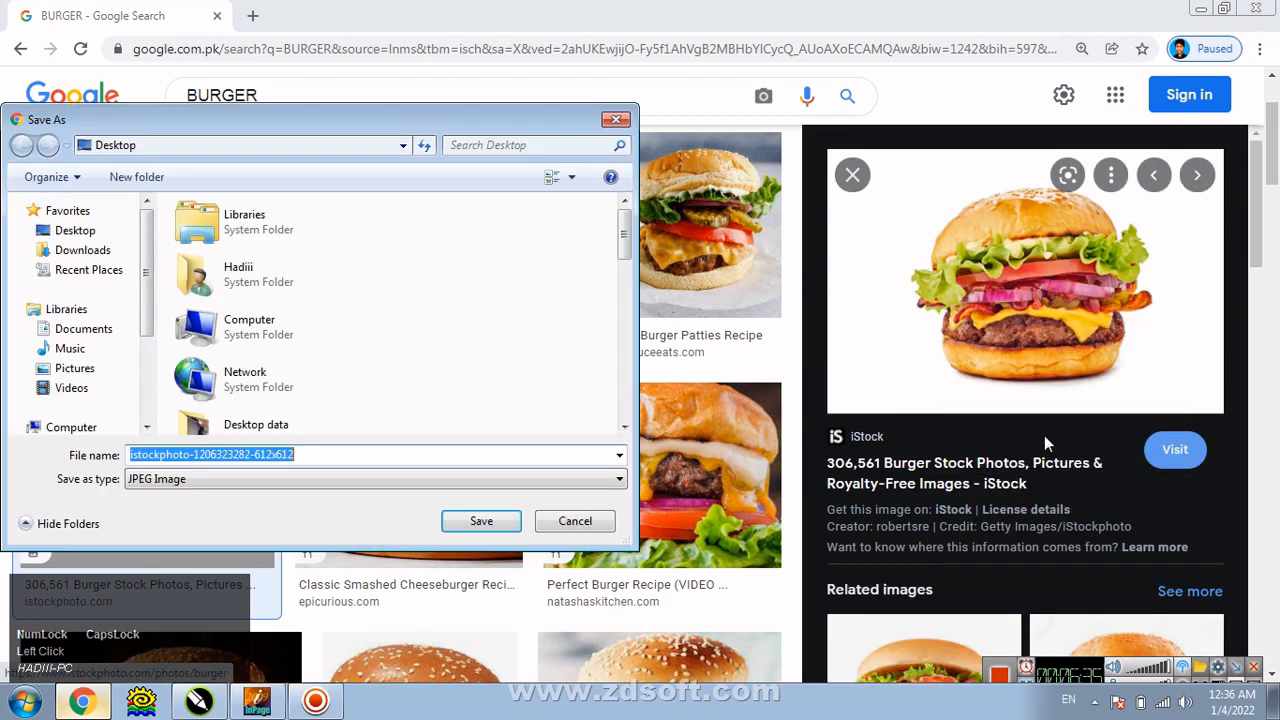
click(101, 236)
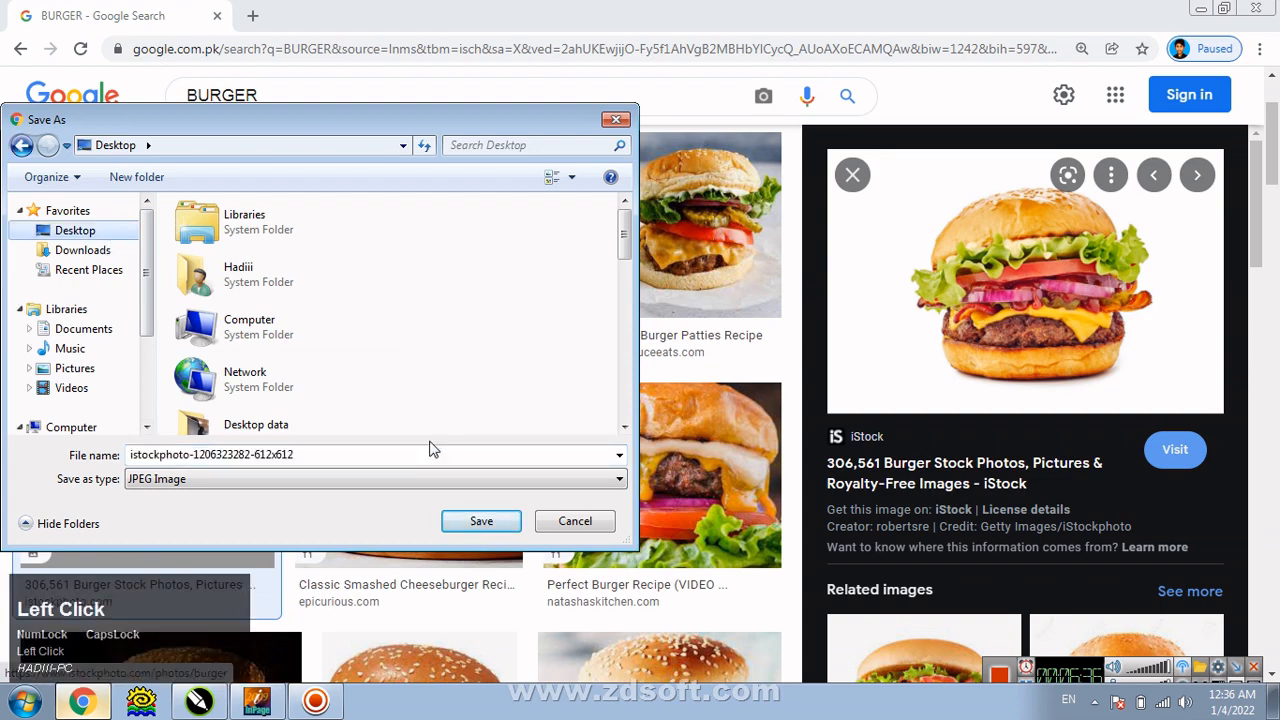
click(478, 521)
Search Google in a new browser tab for "remove image background" and open the remove.bg website
click(252, 17)
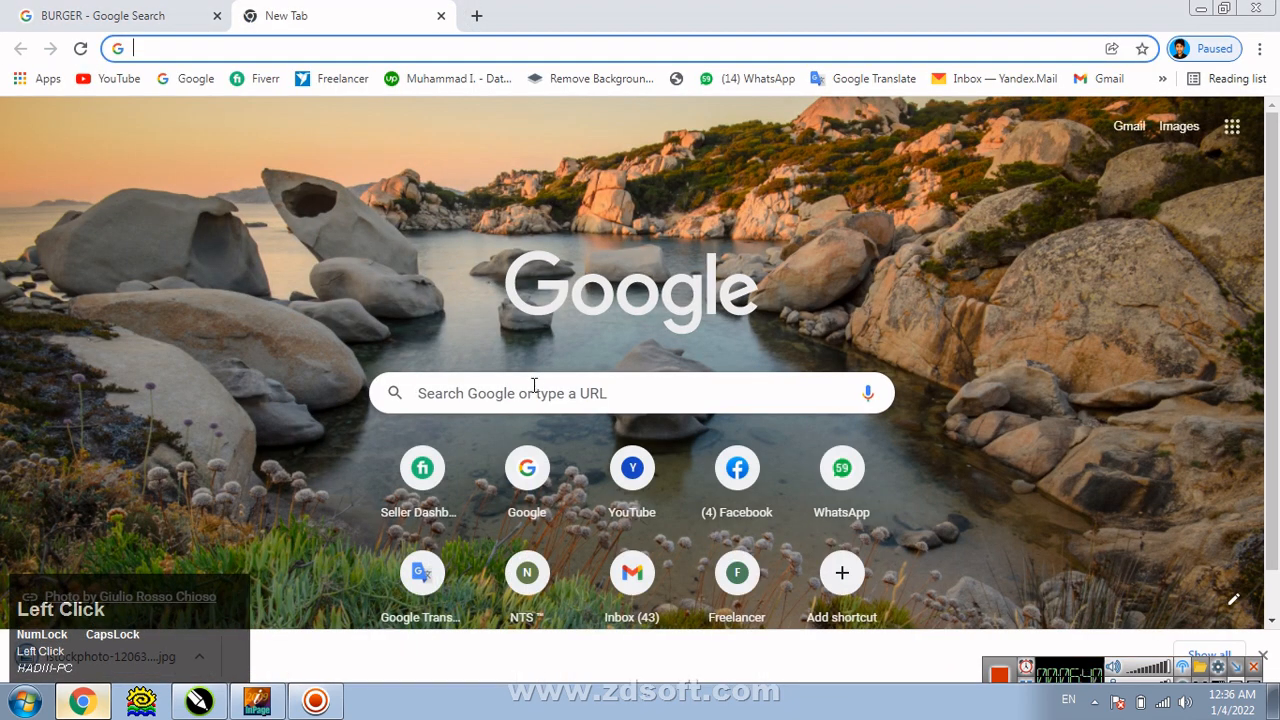
click(534, 388)
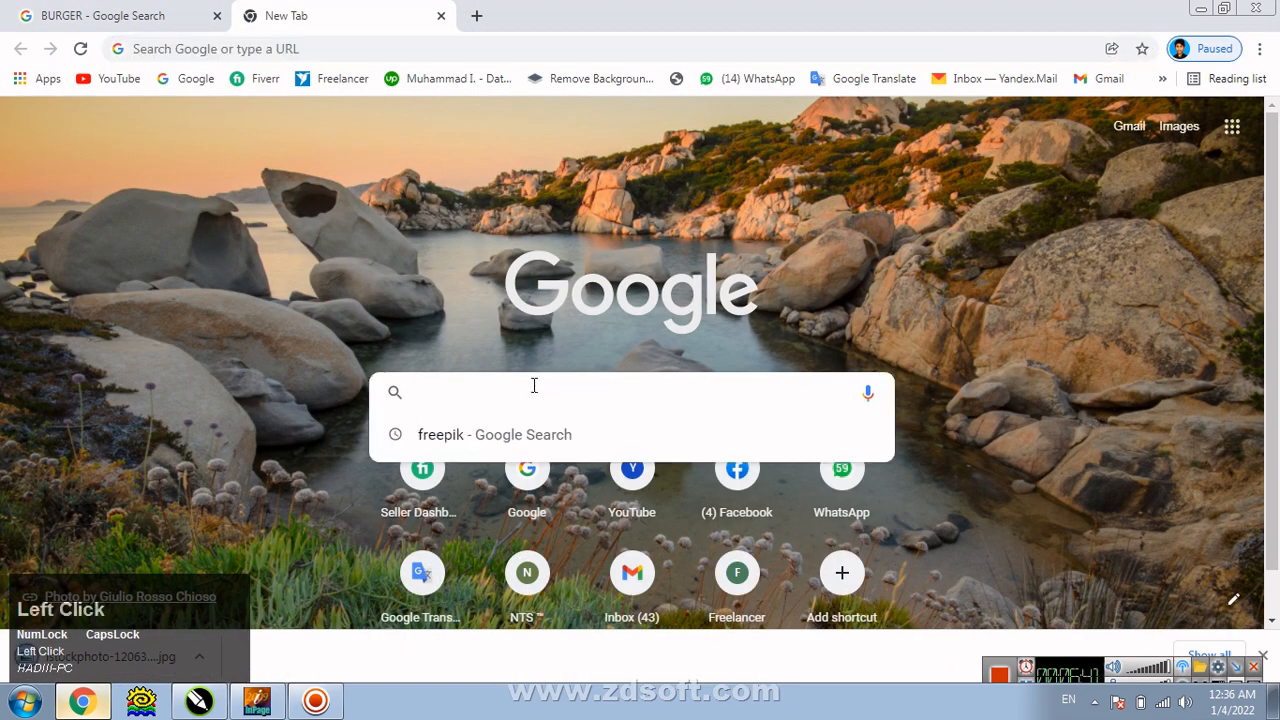
text(REMO)
key(BackSpace)
key(BackSpace)
key(BackSpace)
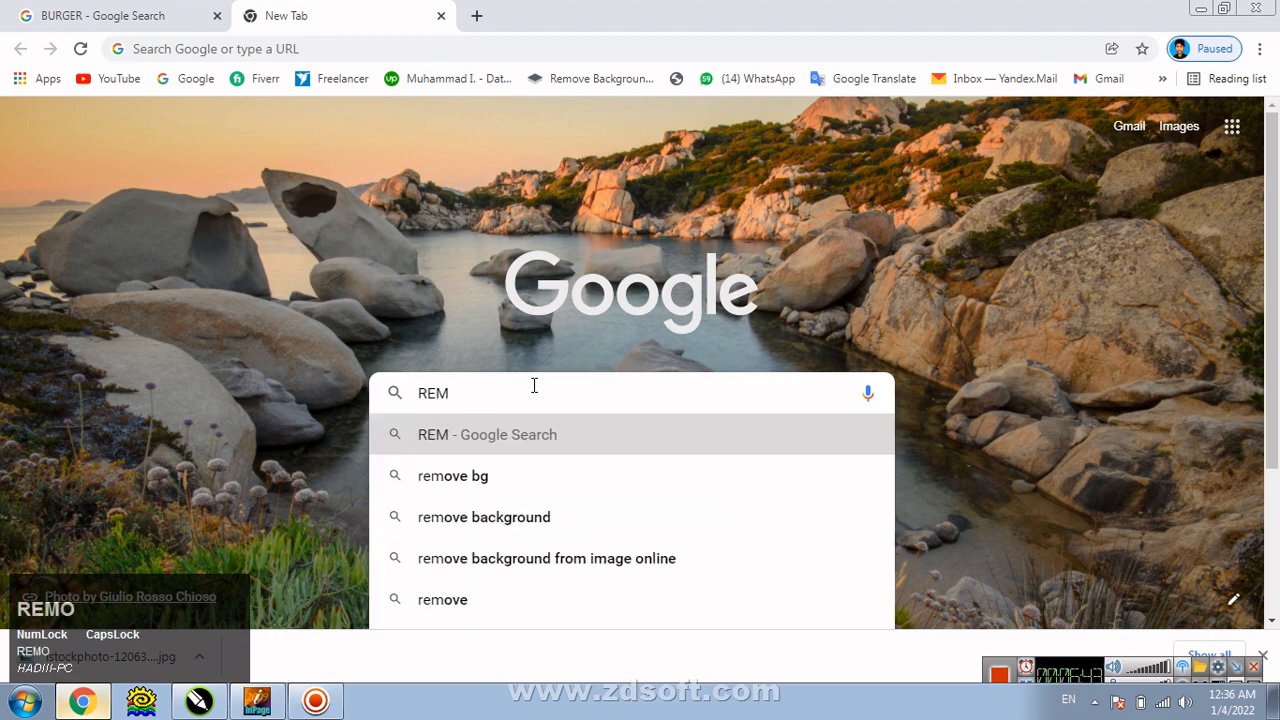
key(Caps_Lock)
text(emove)
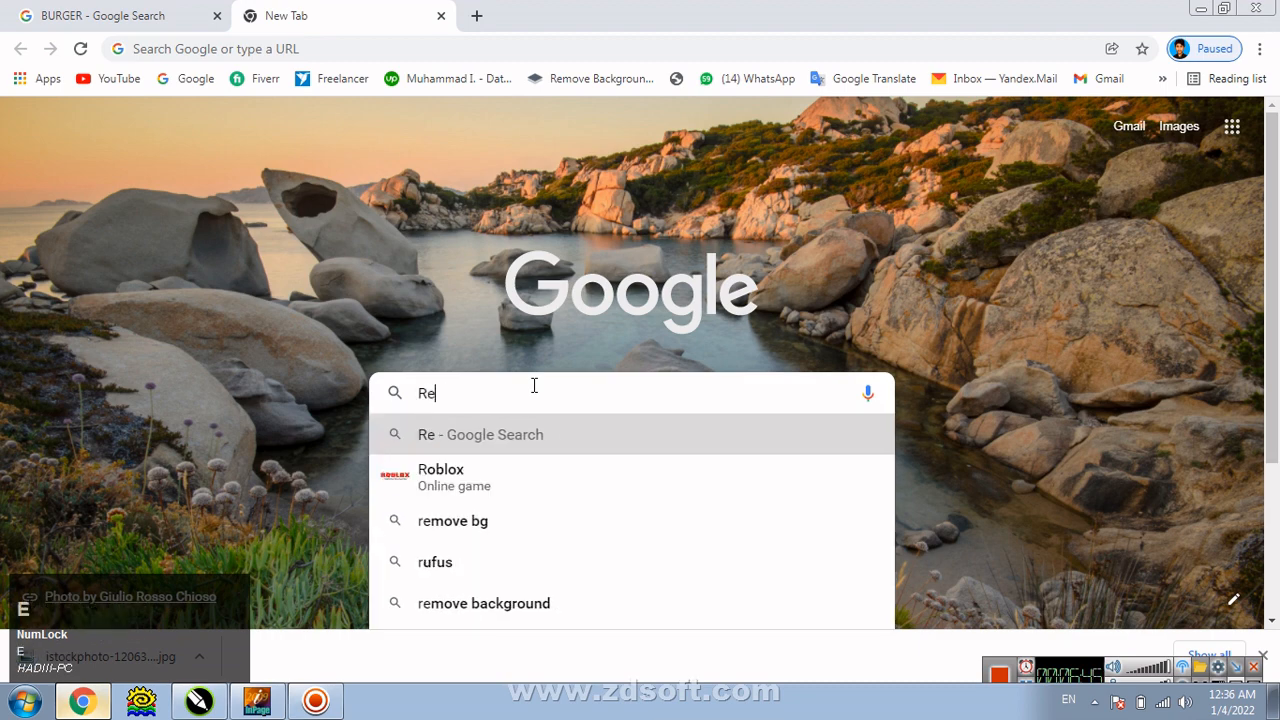
text(ge backgr)
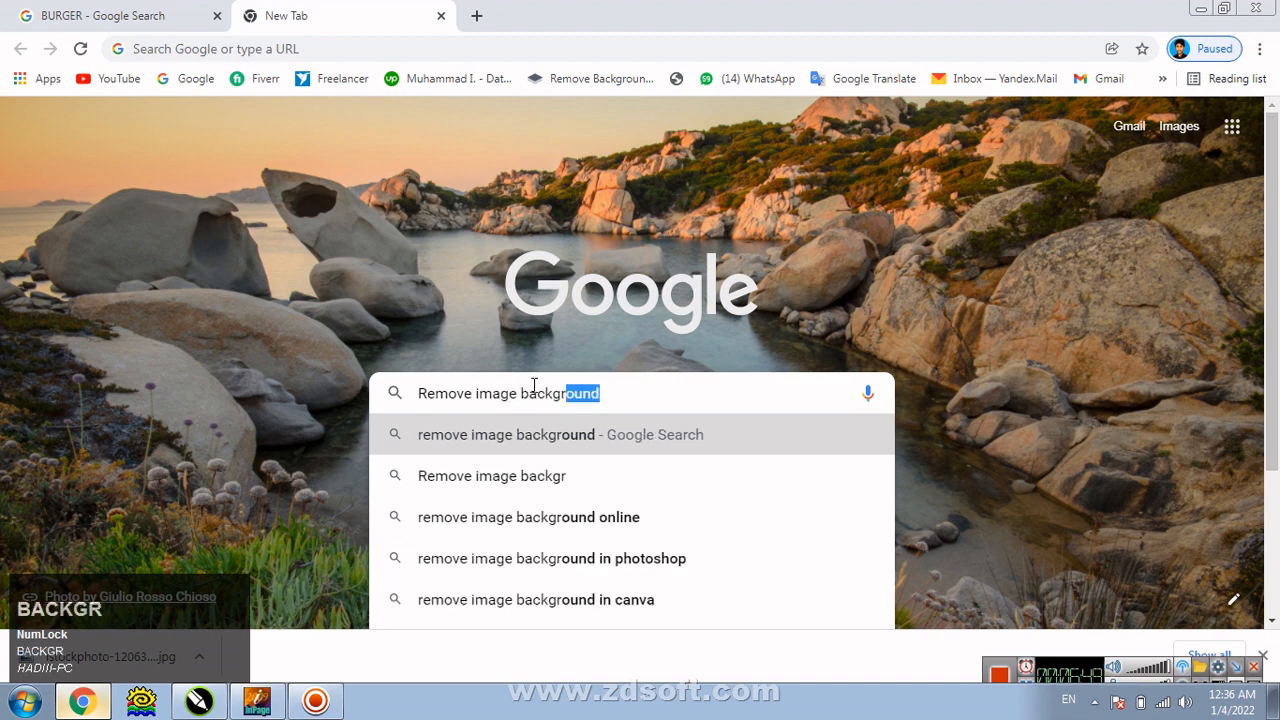
key(Return)
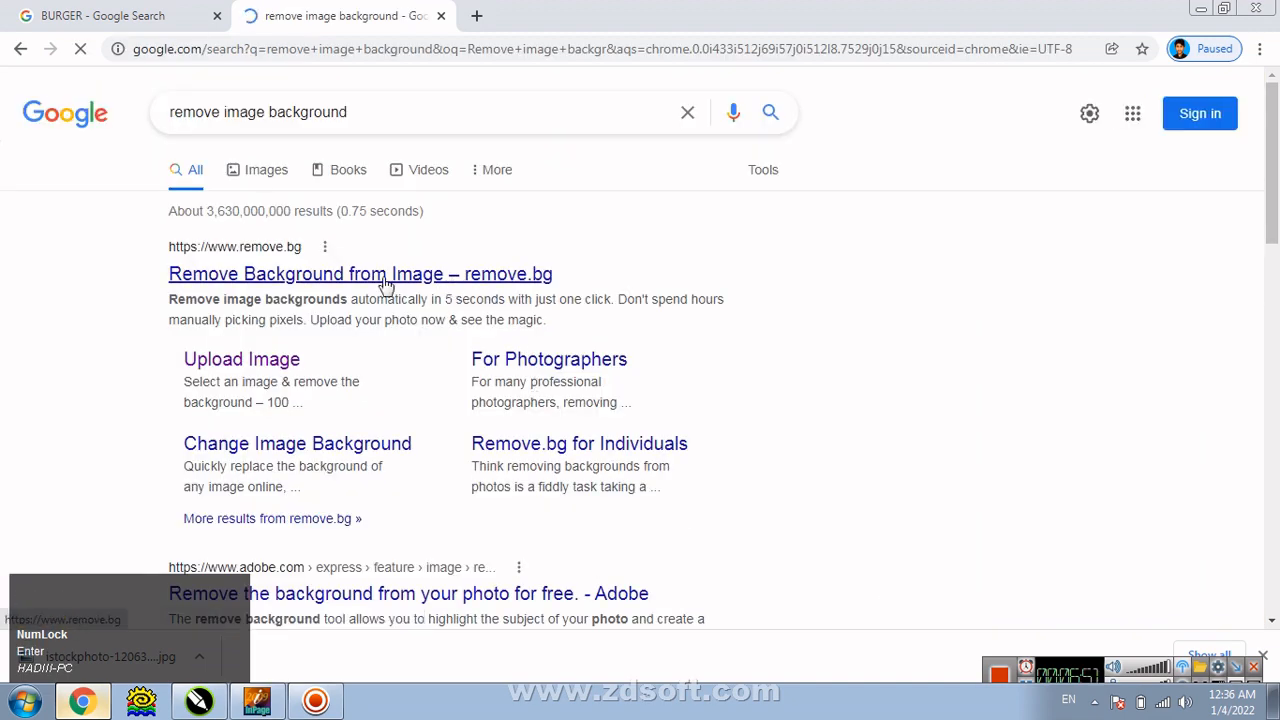
click(310, 285)
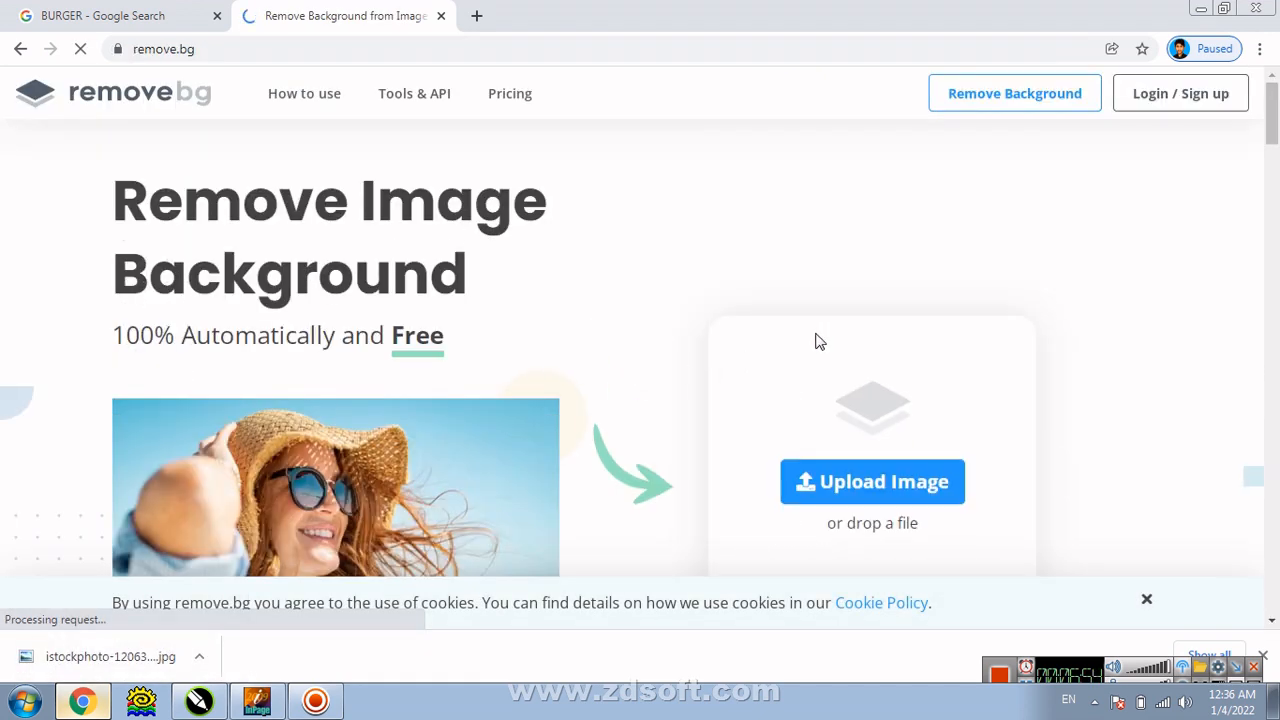
Upload the saved burger JPG to remove.bg and download the preview image with its background removed
scroll(409, 443, down, 3)
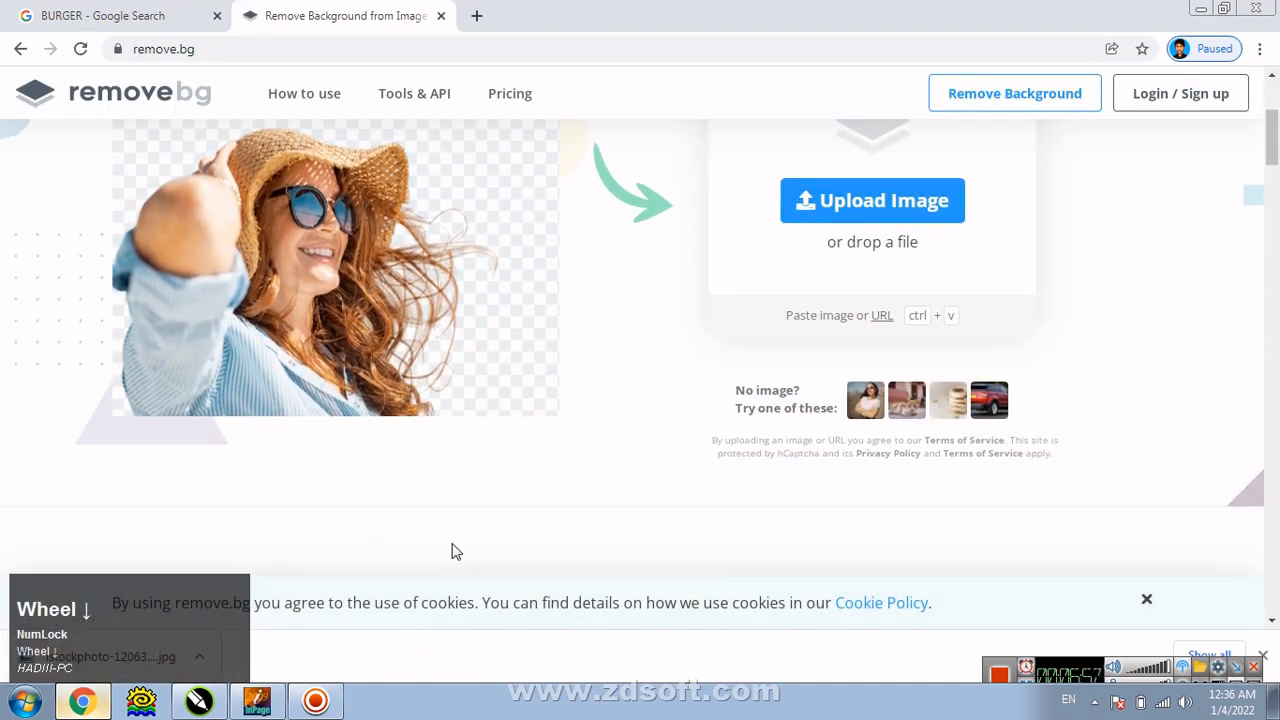
drag(160, 657, 856, 236)
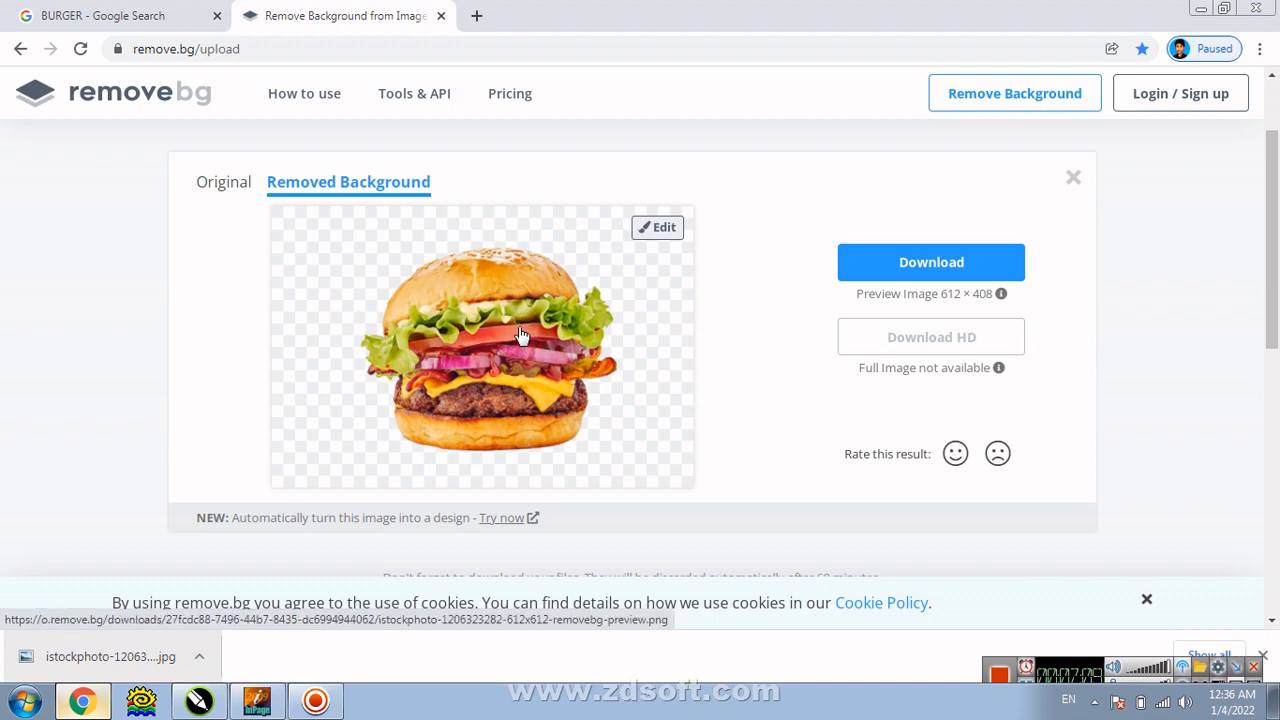
click(937, 268)
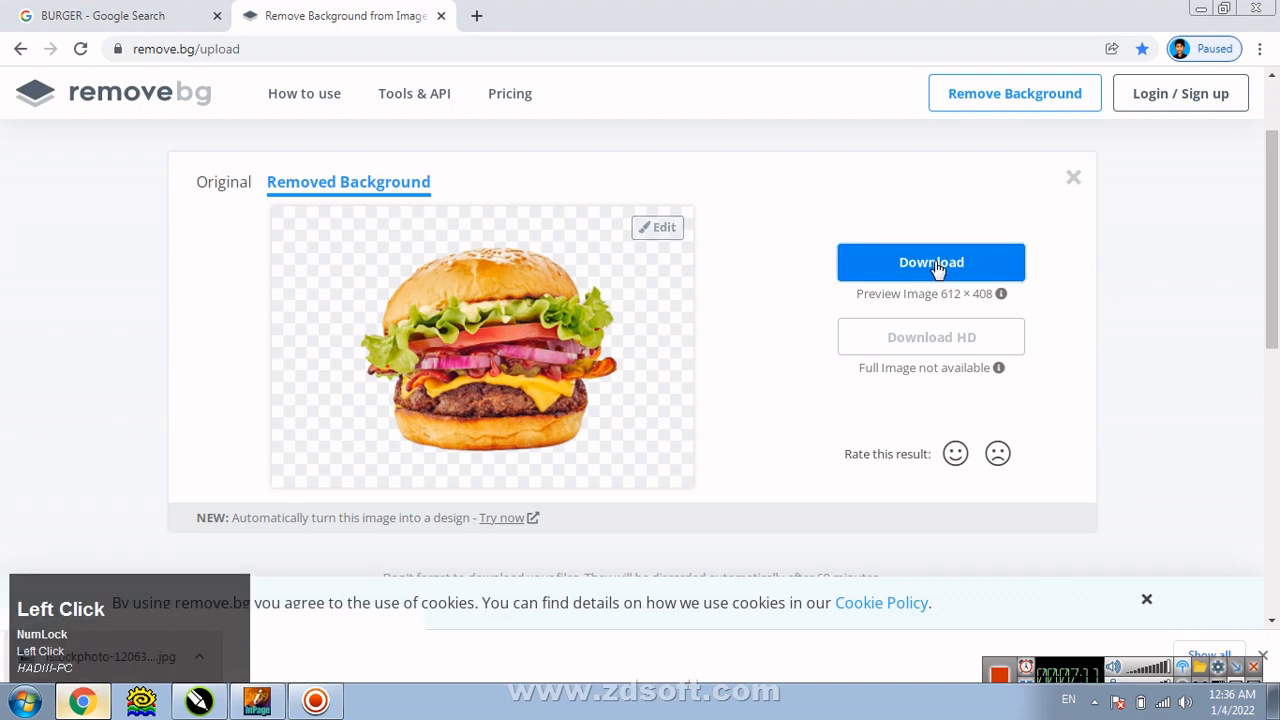
scroll(428, 594, down, 2)
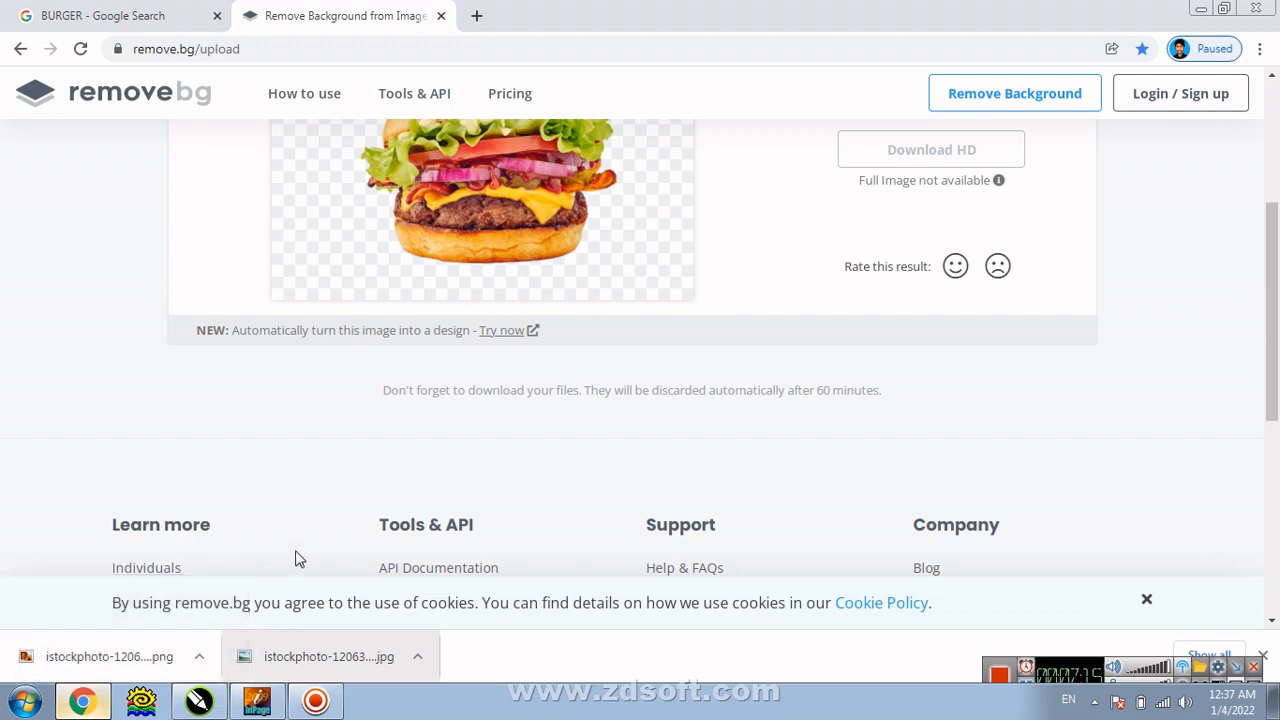
Bring the burger cut-out PNG into CorelDRAW, scale it to 5.907 in wide, and place it in the poster's lower right area
drag(55, 648, 813, 512)
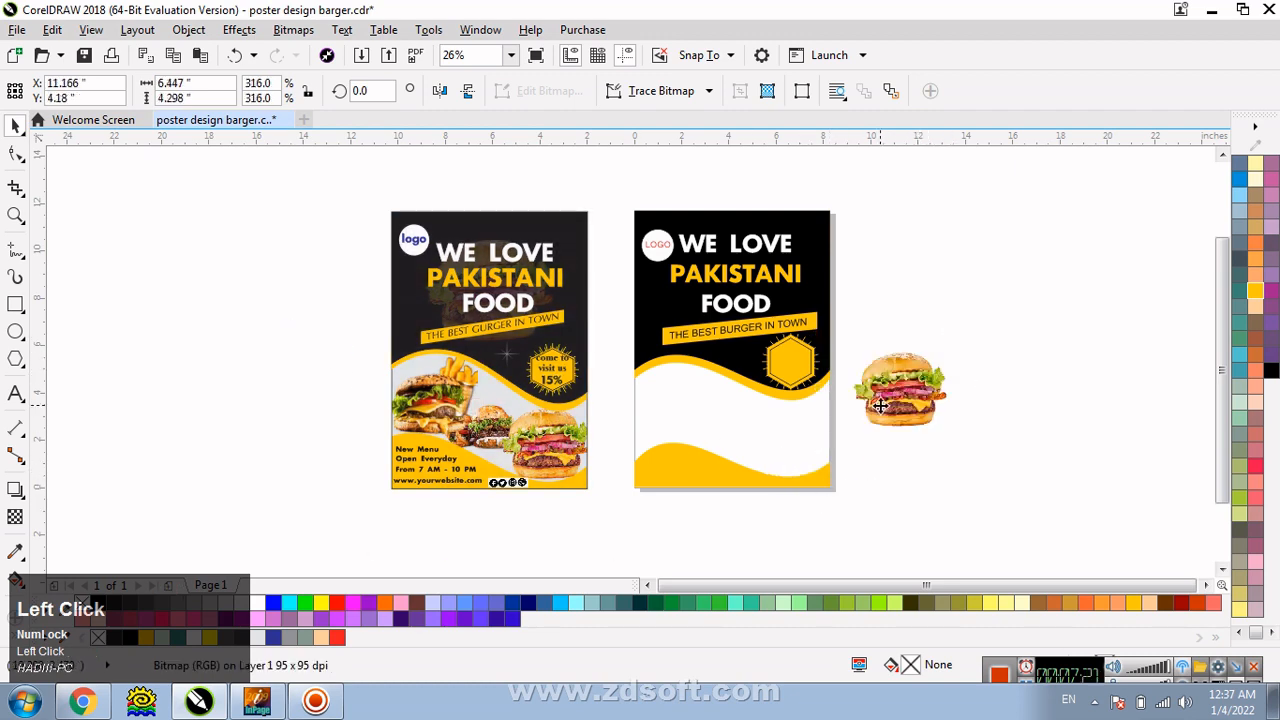
drag(903, 390, 760, 440)
click(923, 434)
key(F2)
drag(597, 311, 977, 527)
drag(615, 380, 641, 393)
drag(770, 284, 741, 299)
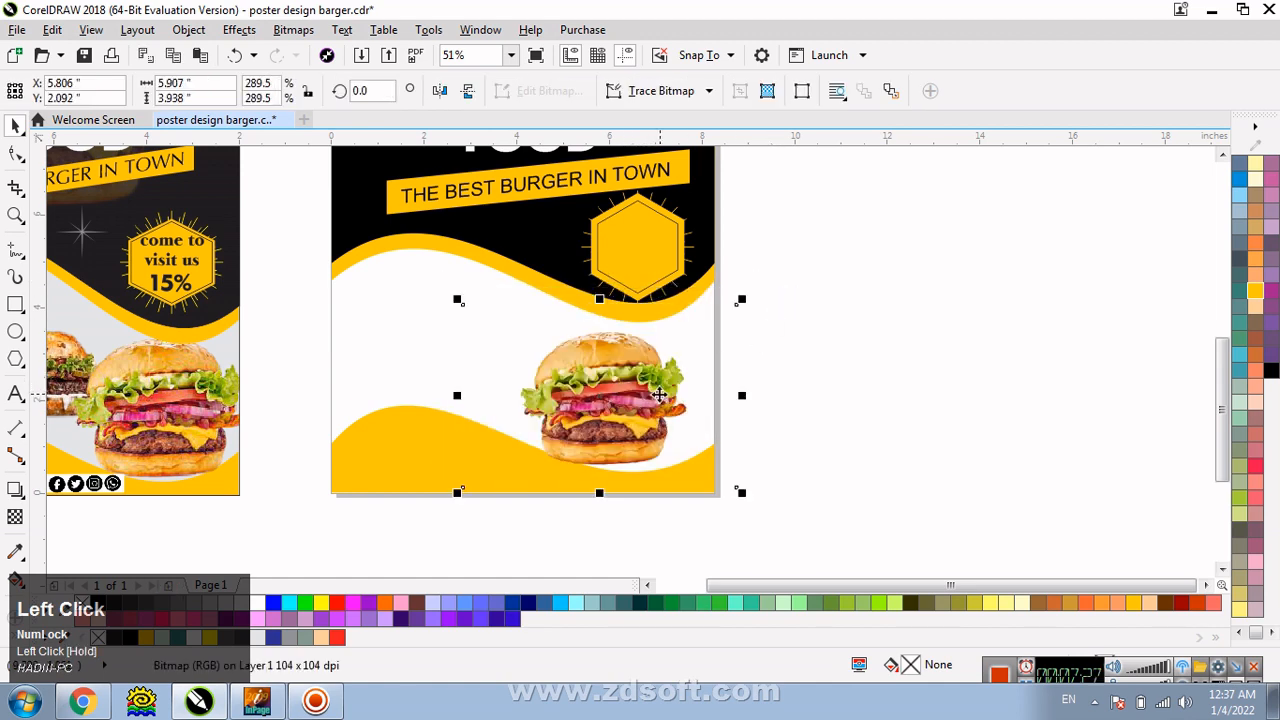
click(777, 377)
key(F3)
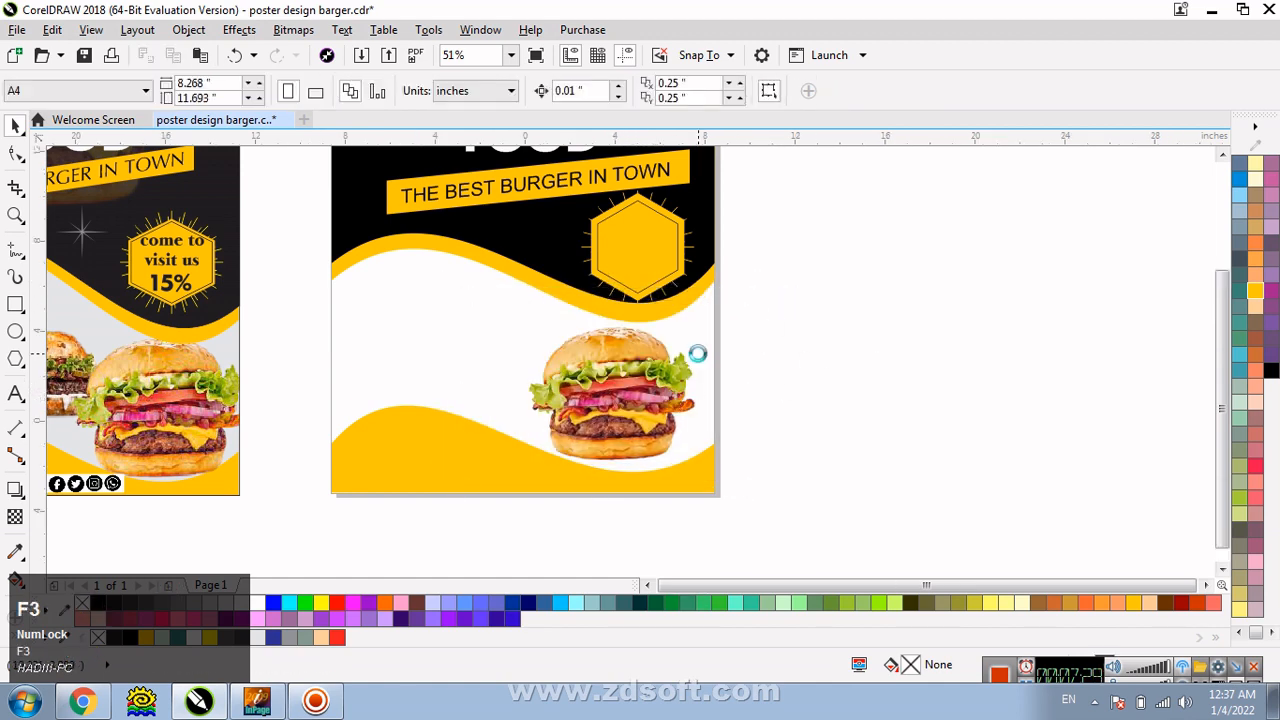
key(F2)
drag(470, 262, 774, 452)
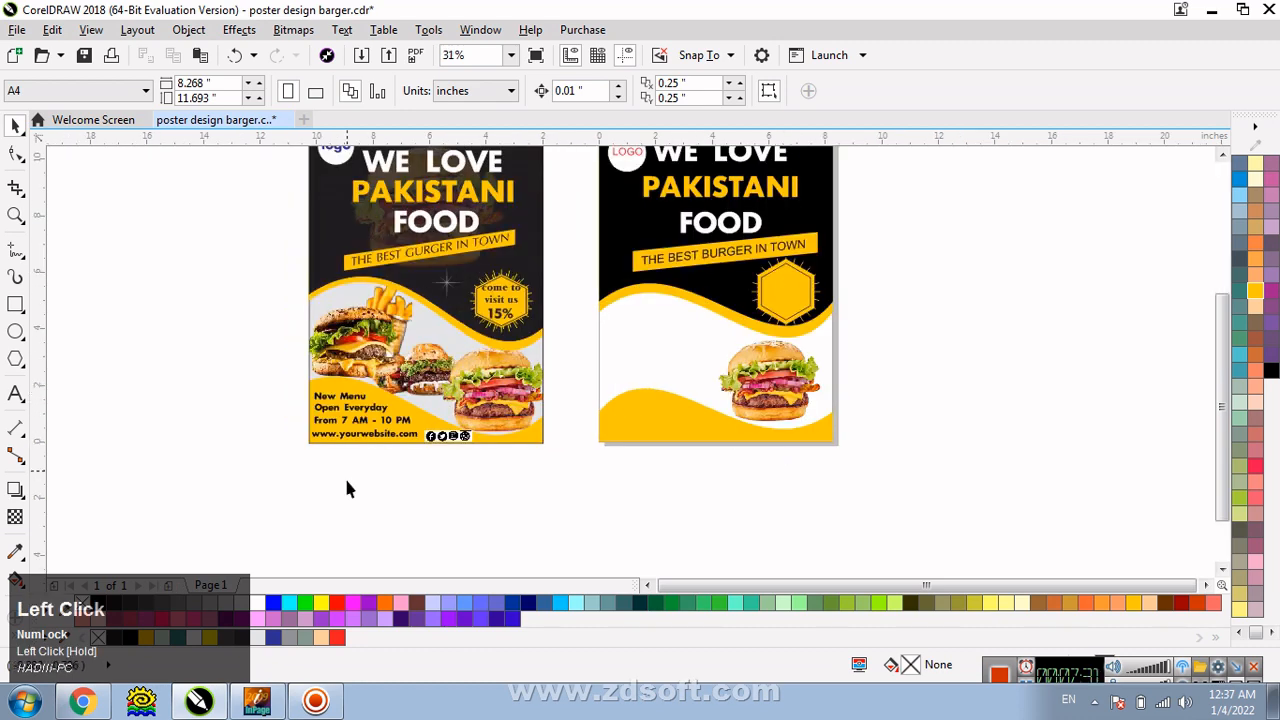
Switch back to the BURGER image results in Chrome and look through them for a second burger photo
click(82, 701)
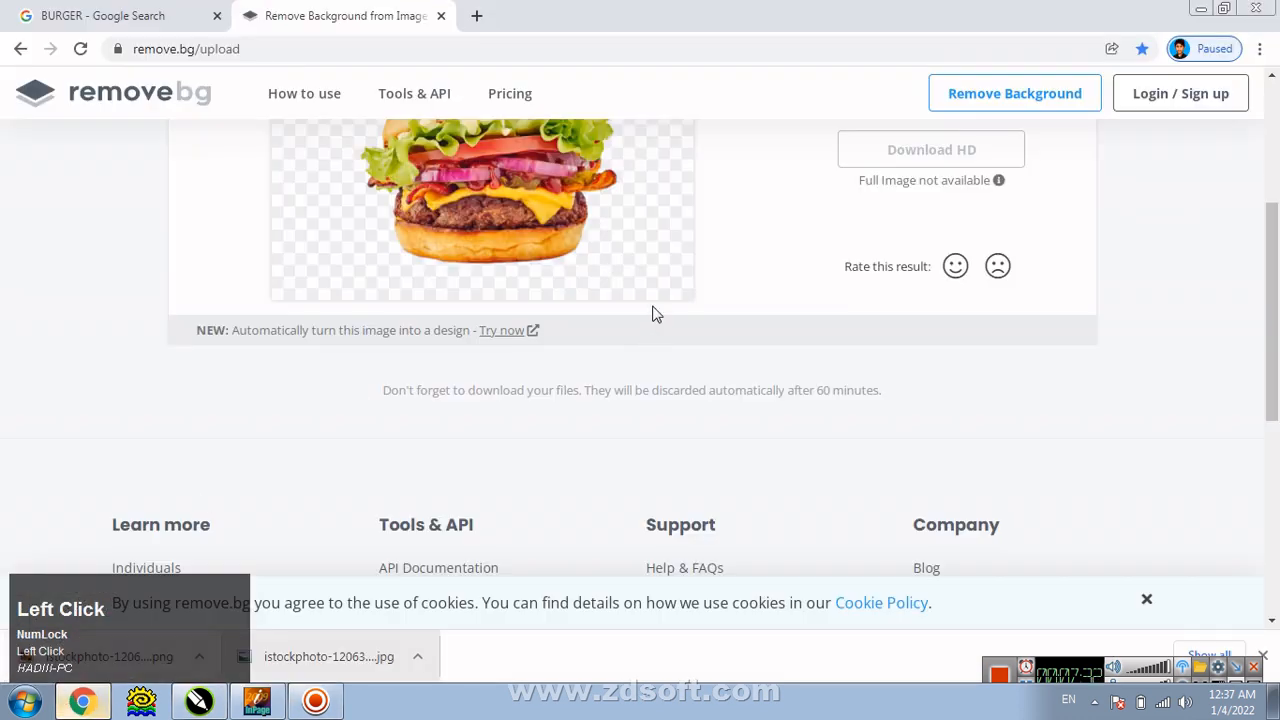
click(147, 8)
scroll(620, 363, down, 5)
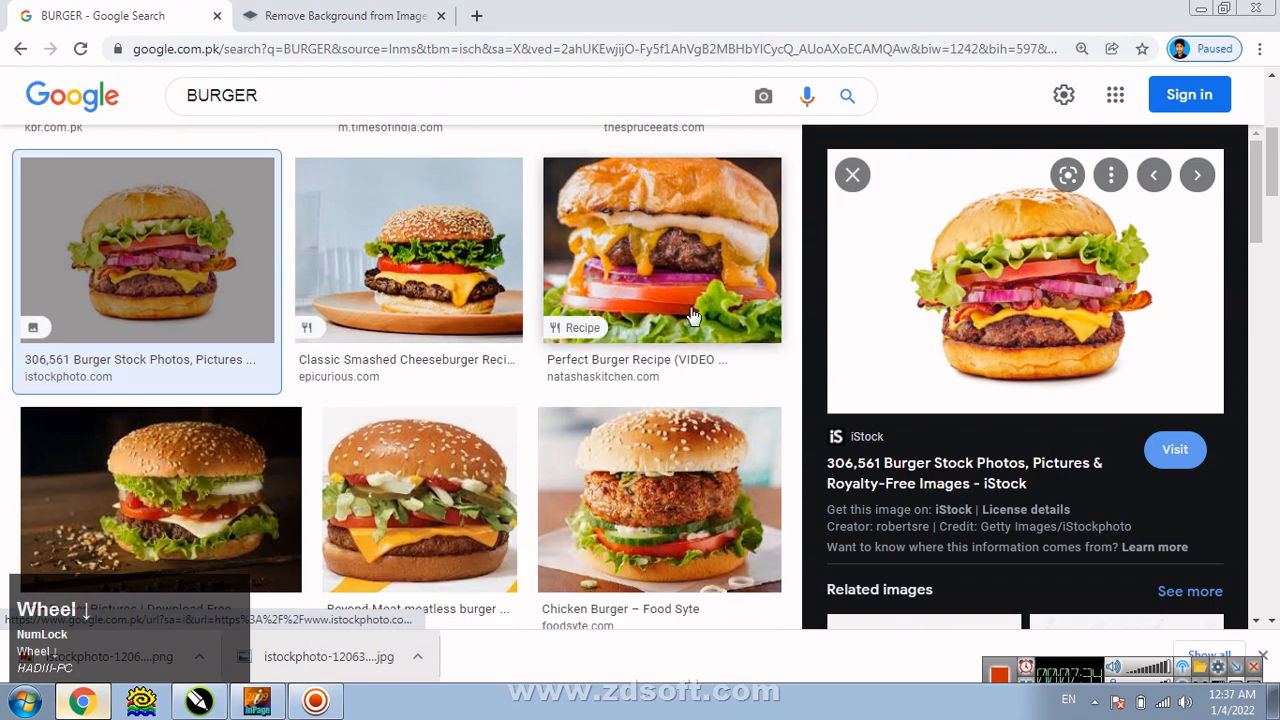
scroll(693, 316, down, 5)
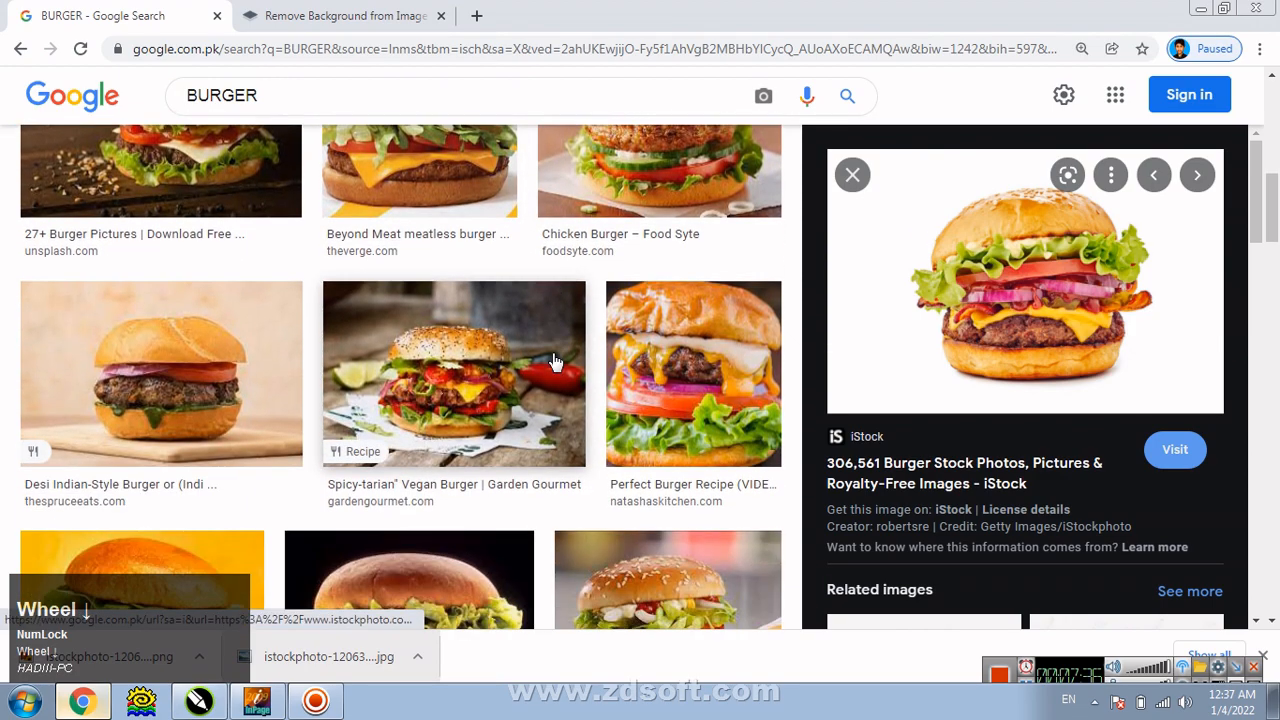
scroll(620, 370, down, 3)
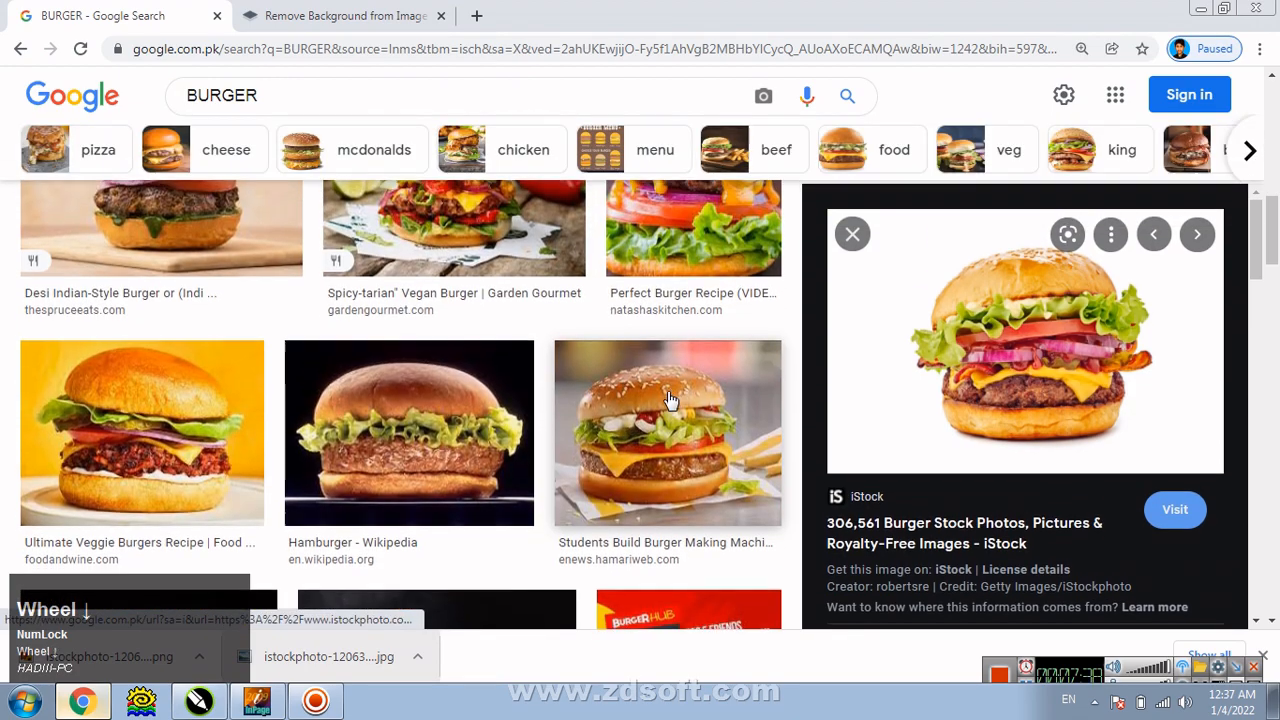
scroll(670, 400, down, 8)
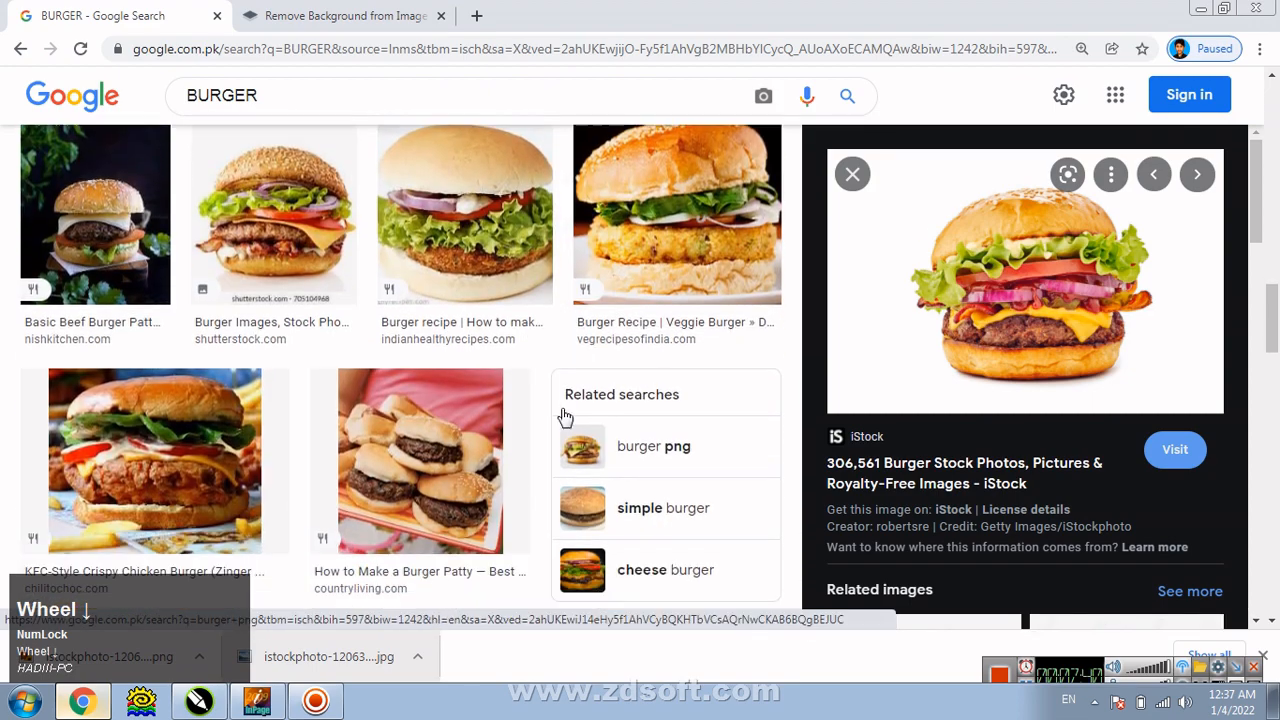
scroll(565, 416, down, 2)
scroll(603, 414, down, 3)
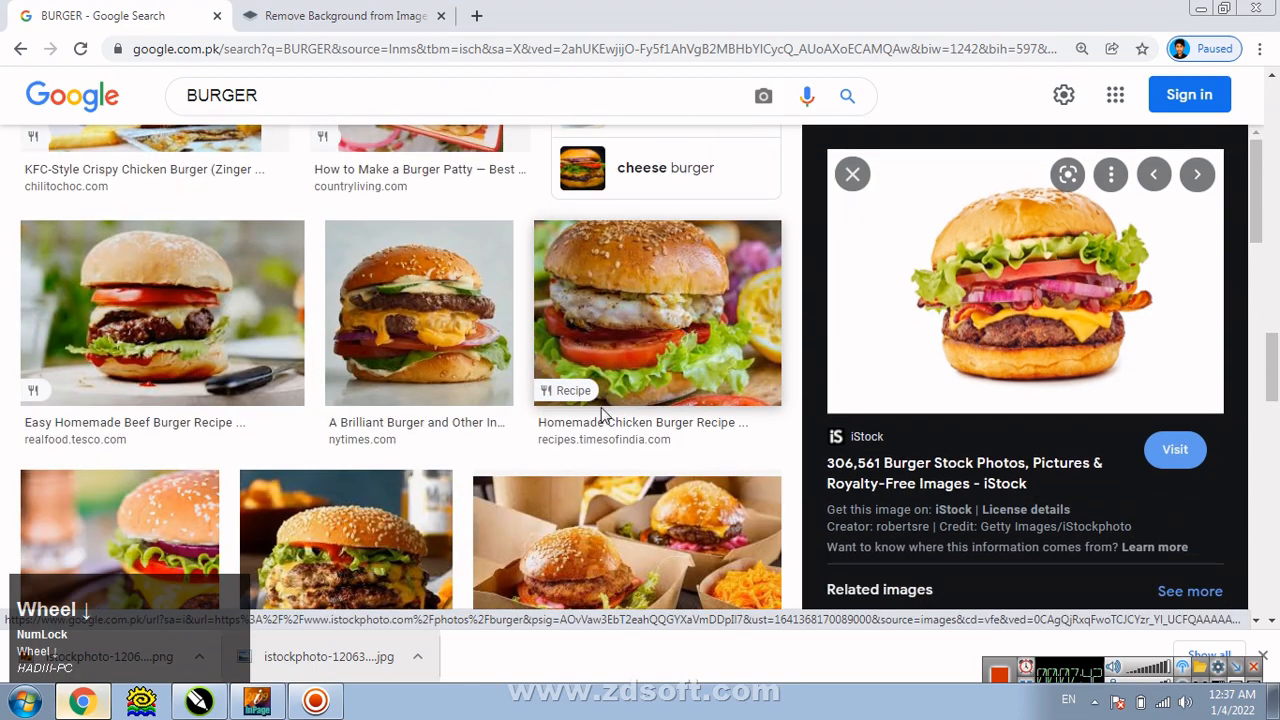
scroll(603, 414, down, 3)
scroll(489, 380, up, 6)
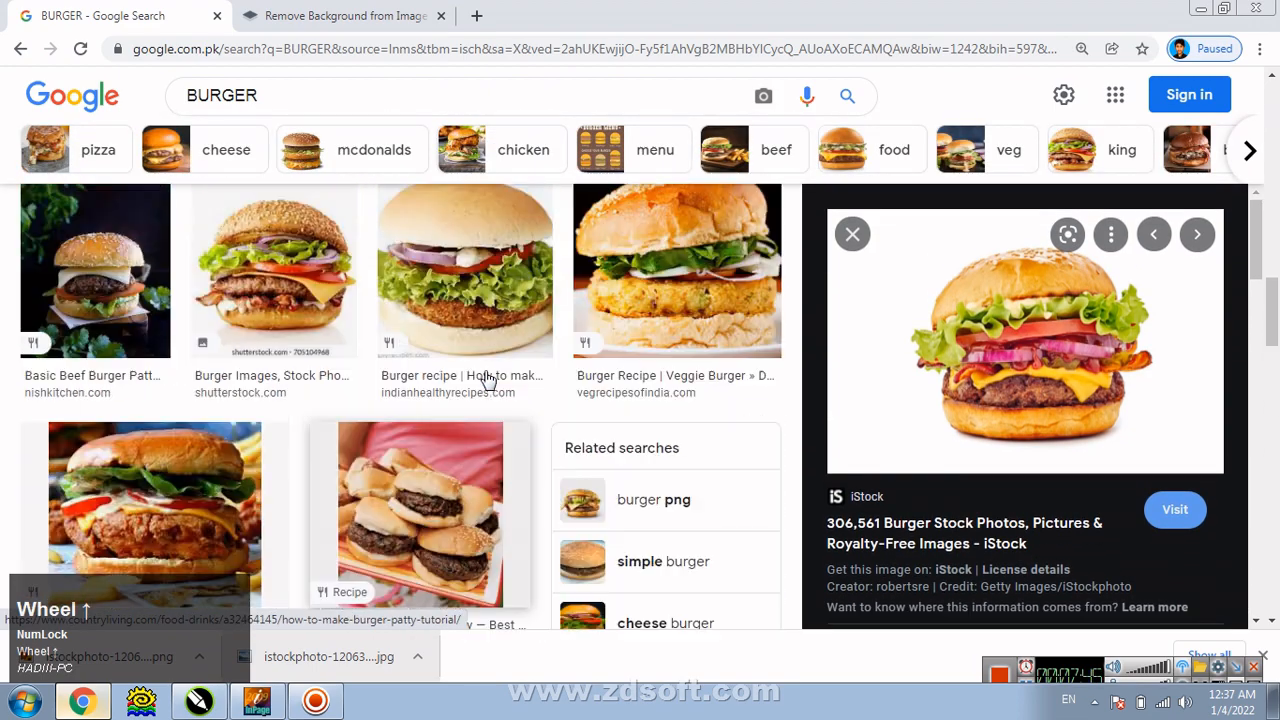
scroll(489, 380, up, 6)
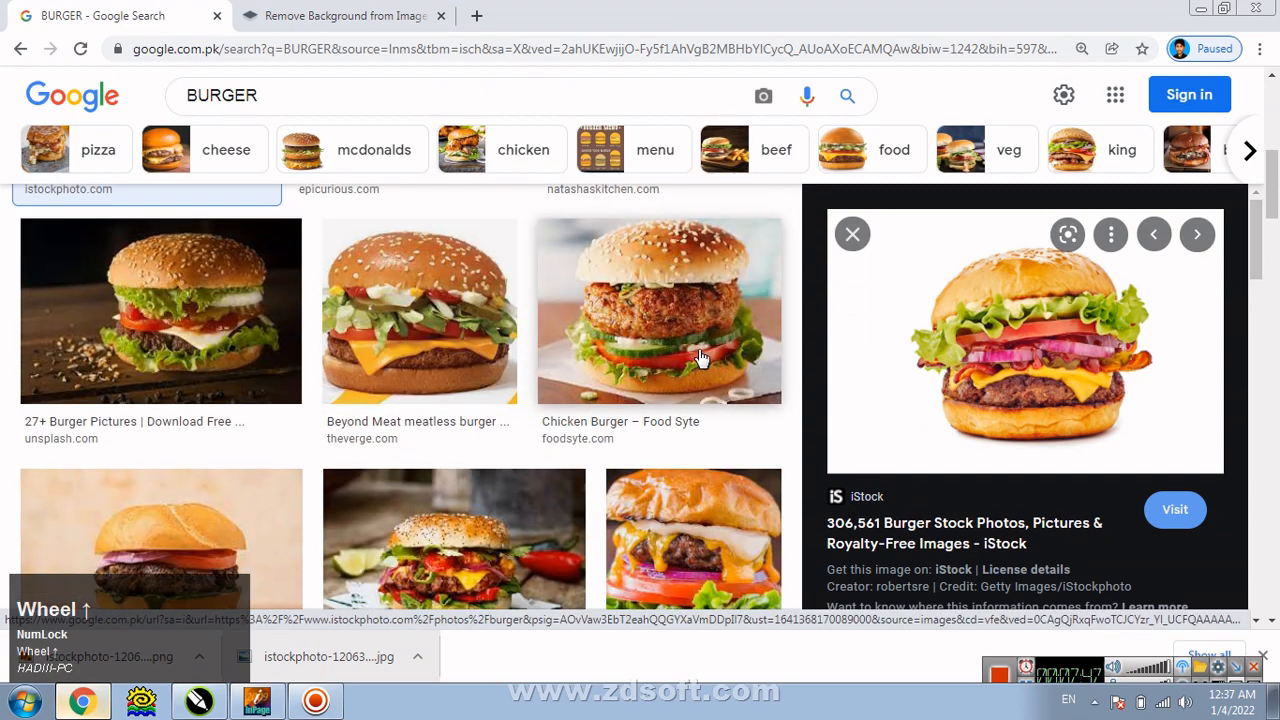
scroll(700, 358, down, 2)
Browse the related burger images, open the burger with fries from Obeki, and save it to the Desktop as a JPEG
click(700, 360)
scroll(963, 418, down, 5)
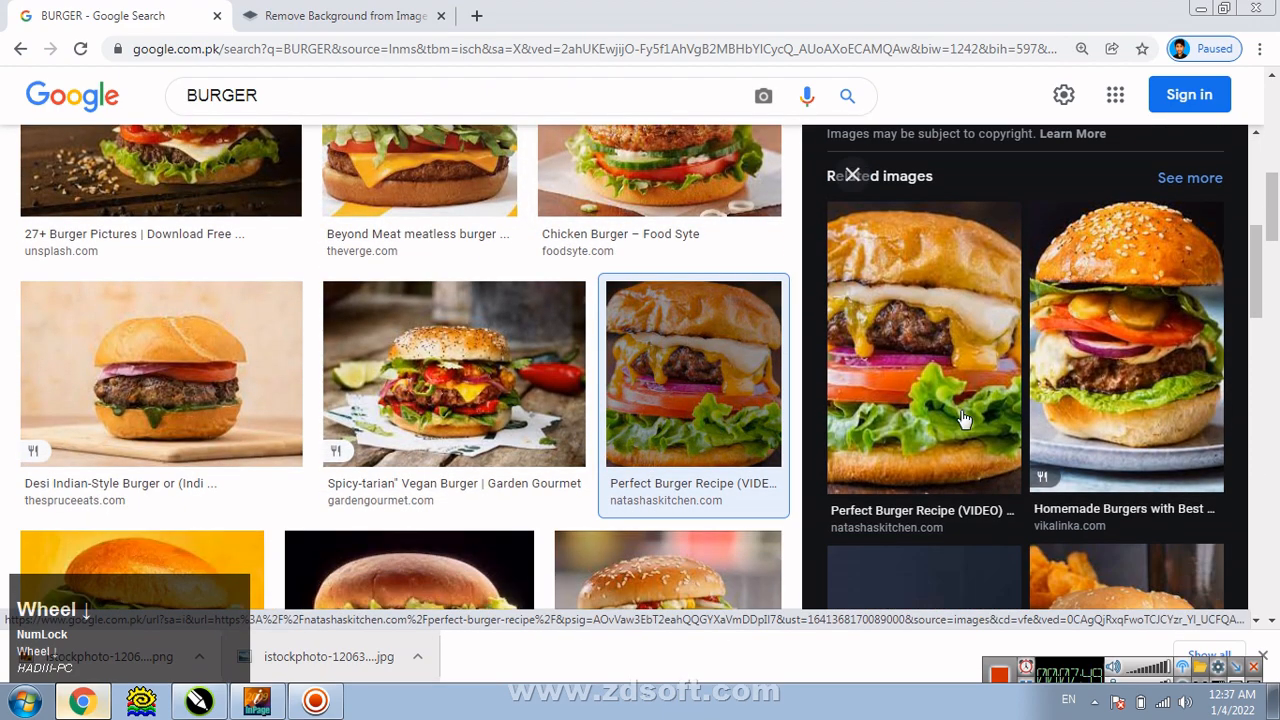
scroll(963, 418, down, 6)
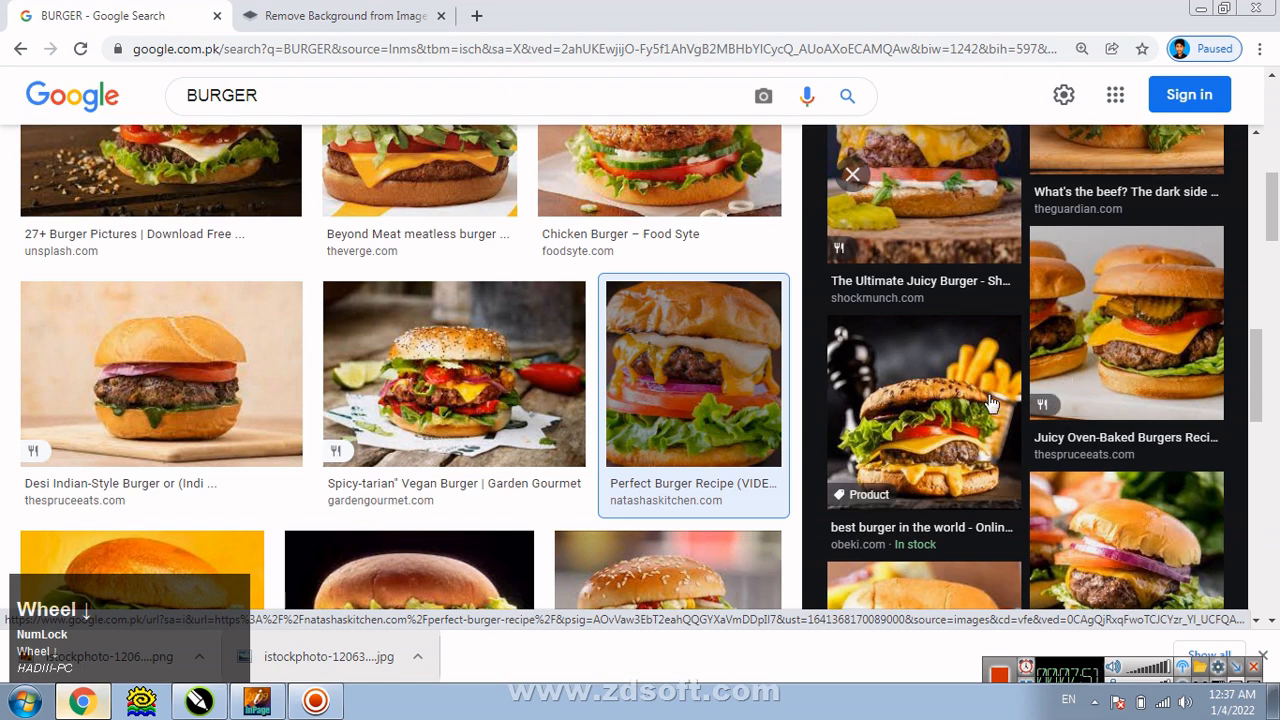
click(990, 402)
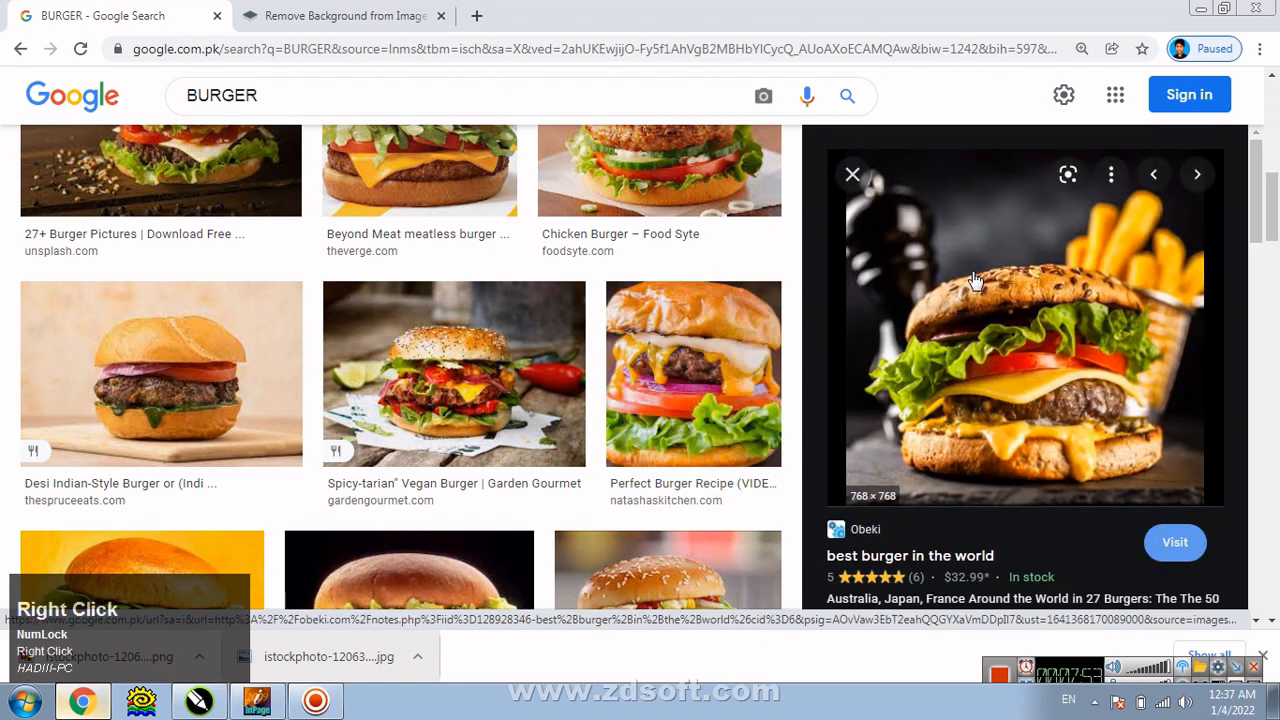
right_click(975, 282)
click(1030, 484)
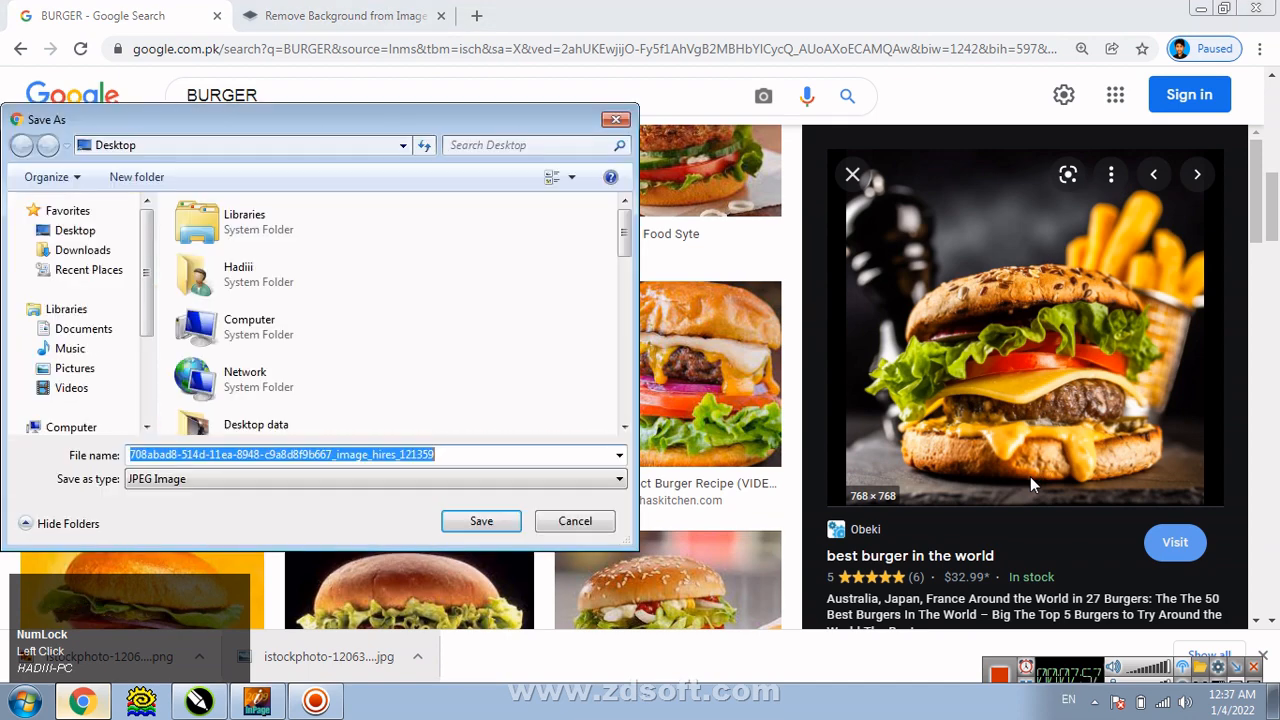
click(497, 525)
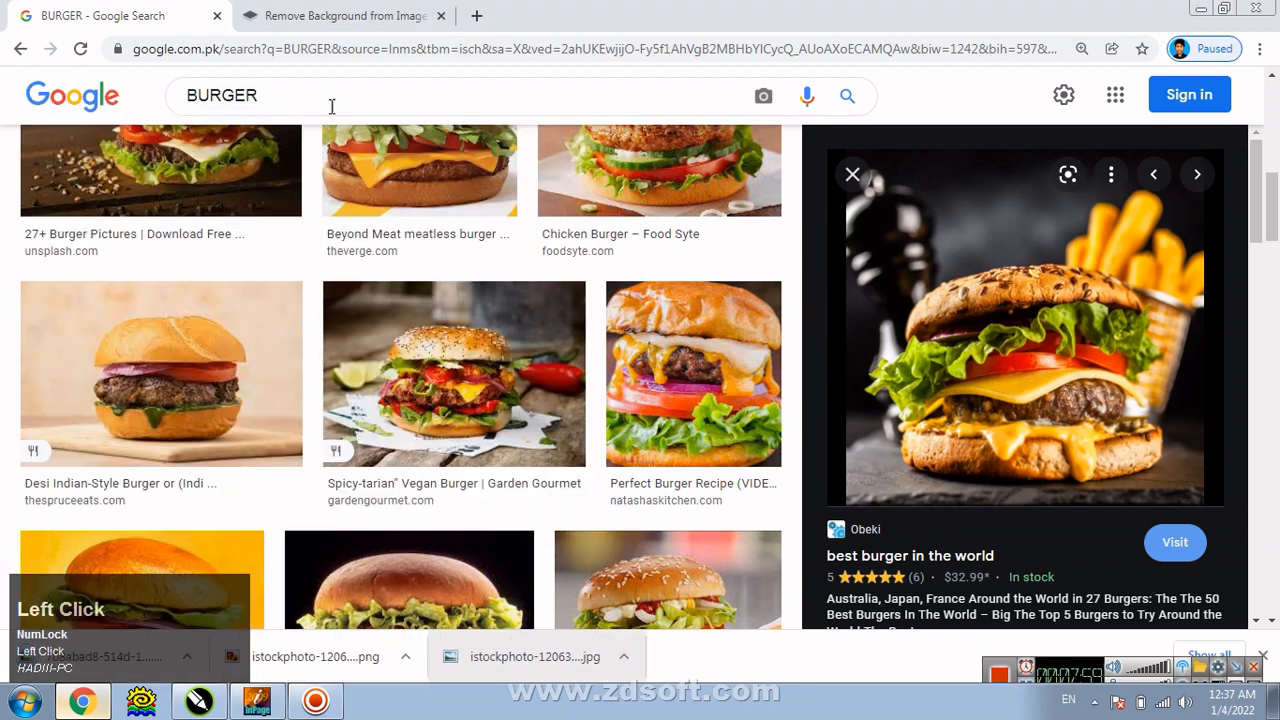
On remove.bg, clear the previous result, upload the burger-and-fries JPG, and download the cut-out with its background removed
click(353, 12)
scroll(470, 283, up, 3)
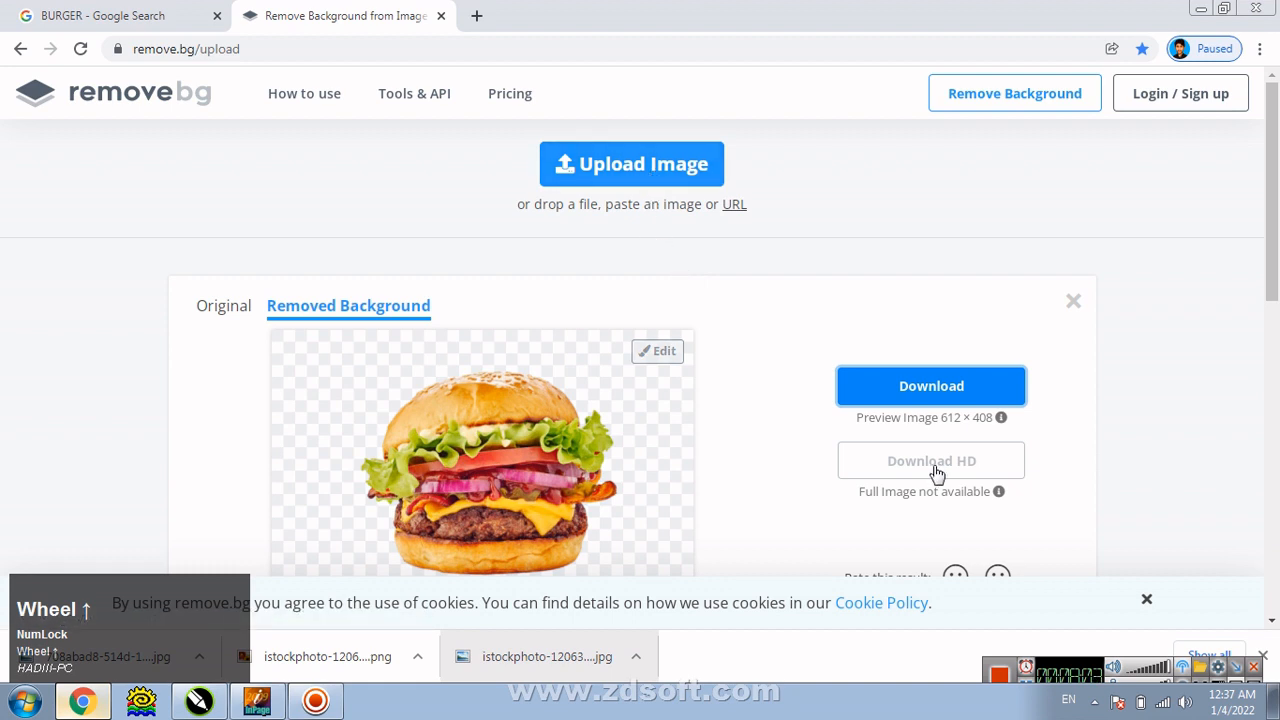
click(1074, 305)
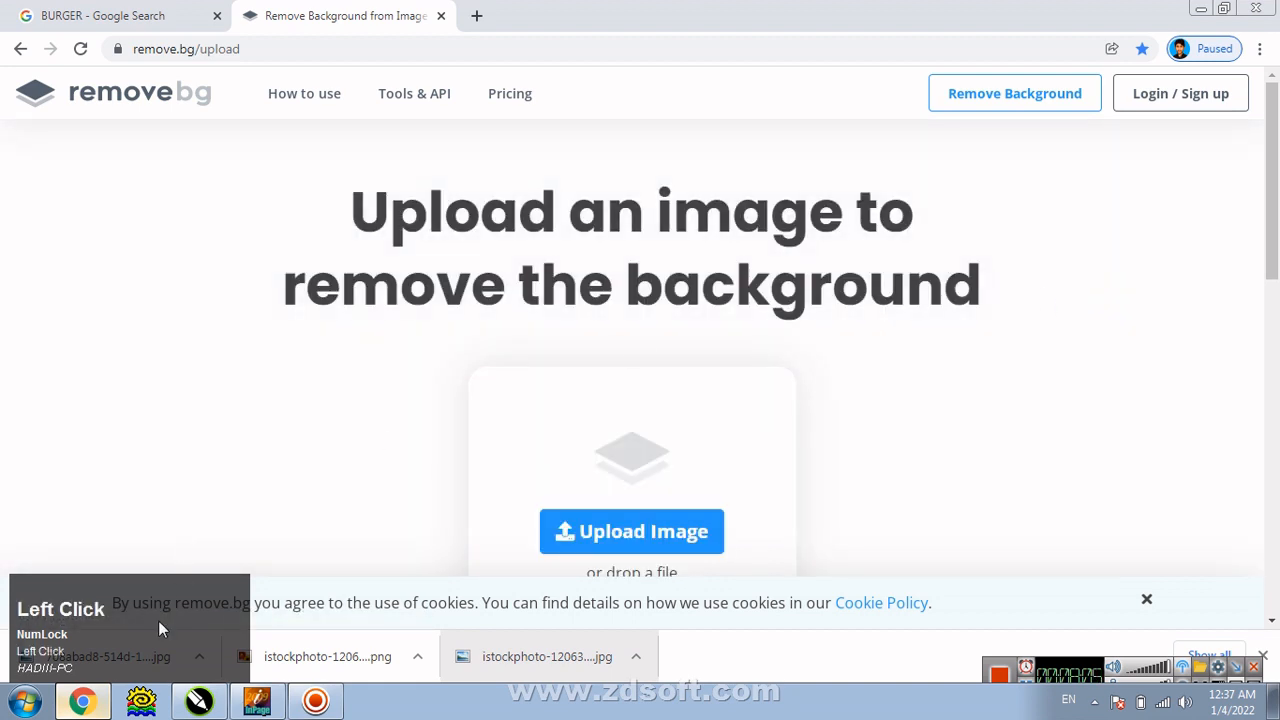
drag(58, 662, 585, 540)
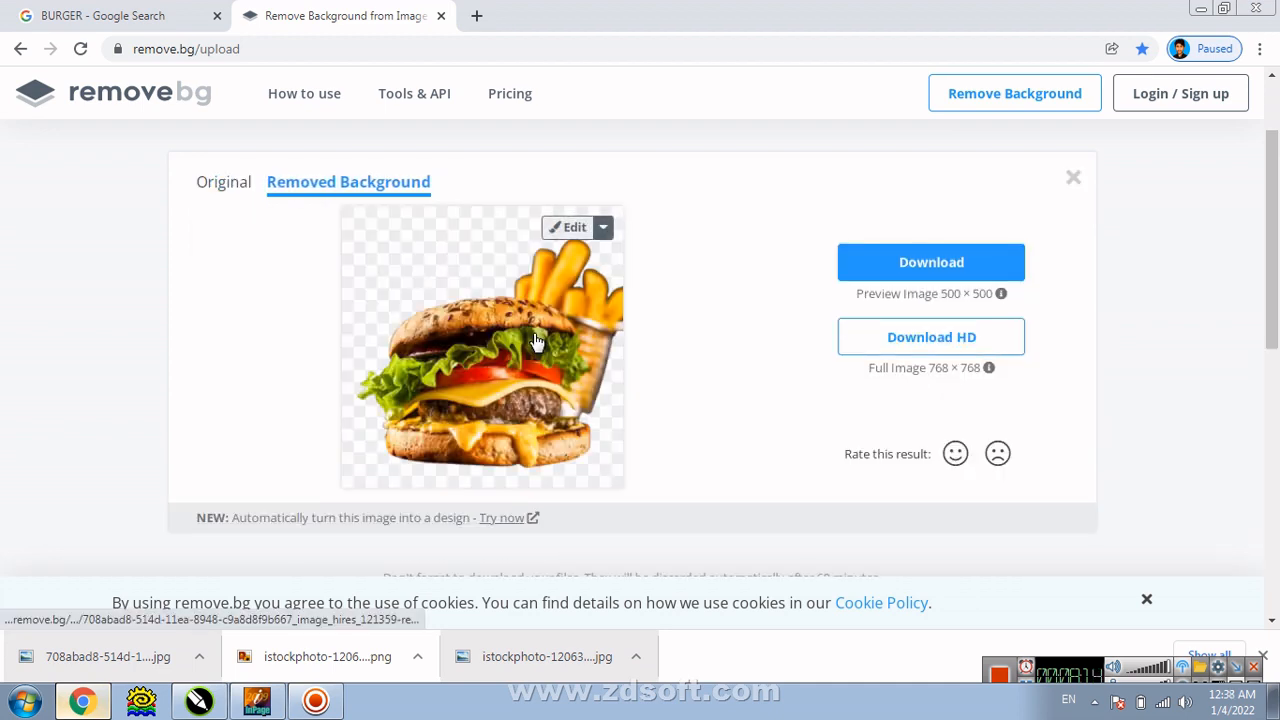
click(531, 338)
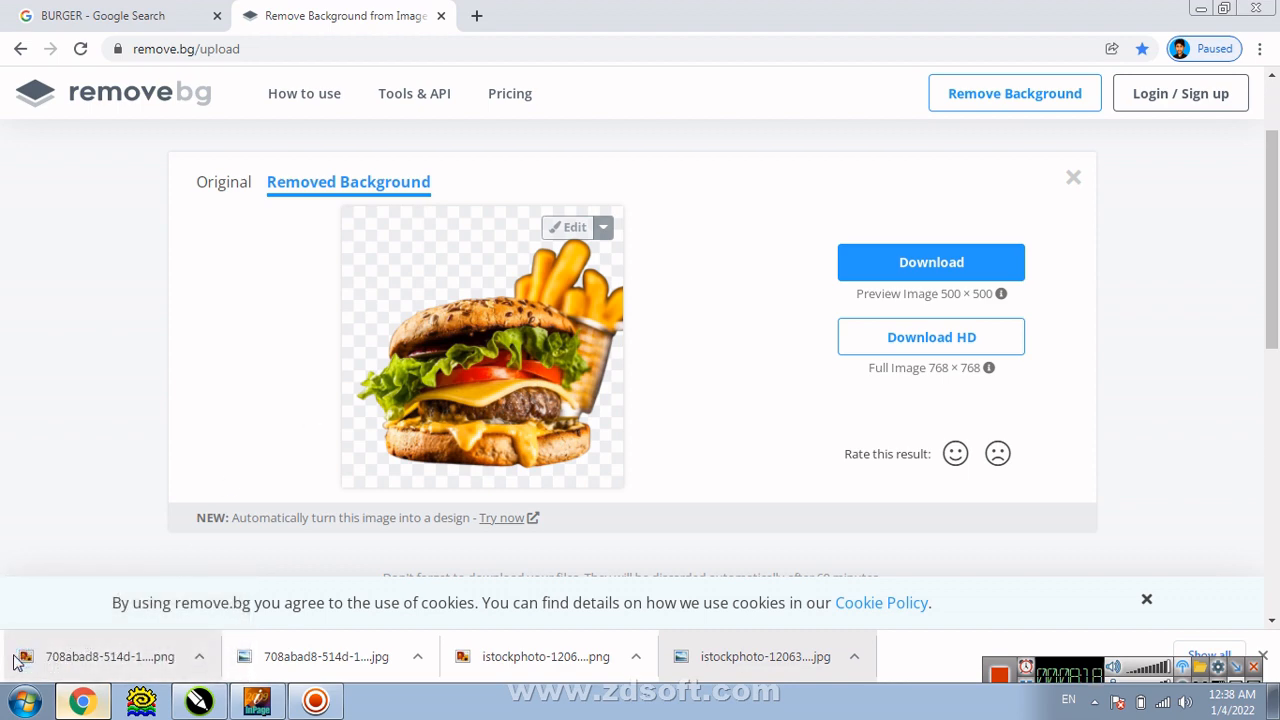
Bring the burger-and-fries PNG into CorelDRAW, scale it to about 3.306 in, and place it in the white band's left half
click(199, 701)
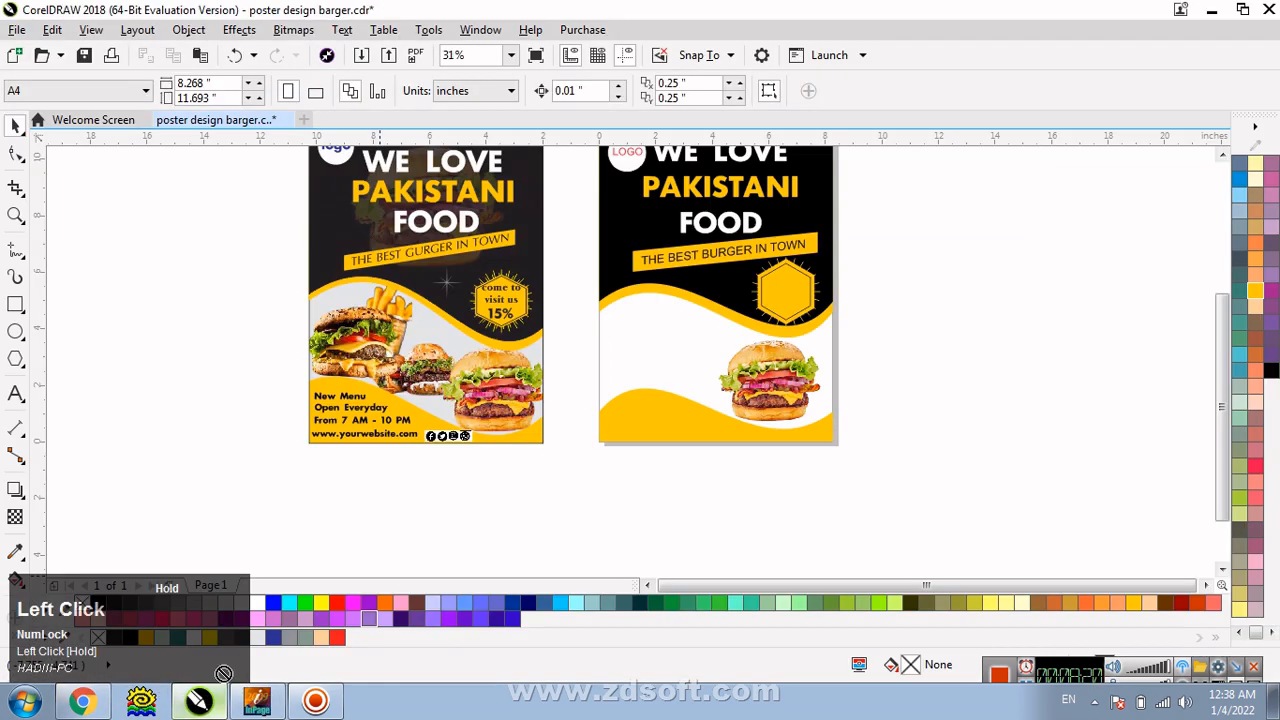
drag(223, 673, 230, 337)
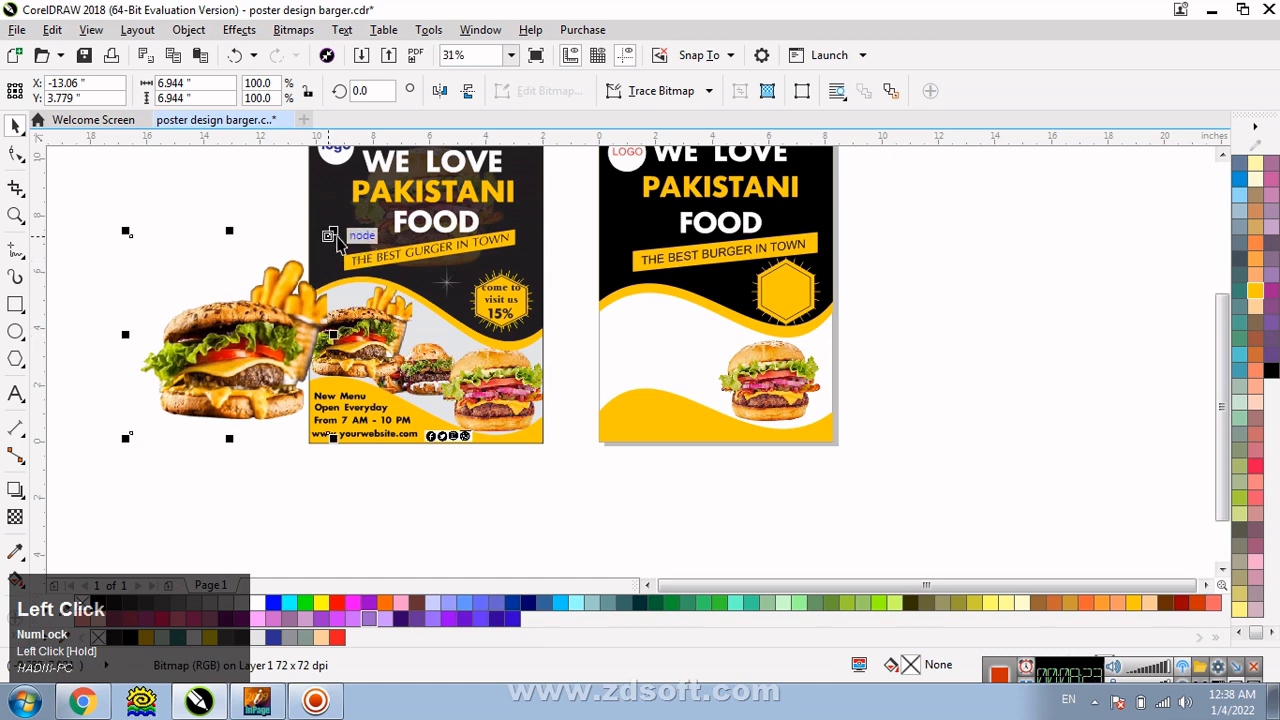
drag(326, 230, 222, 334)
drag(206, 397, 686, 357)
key(Escape)
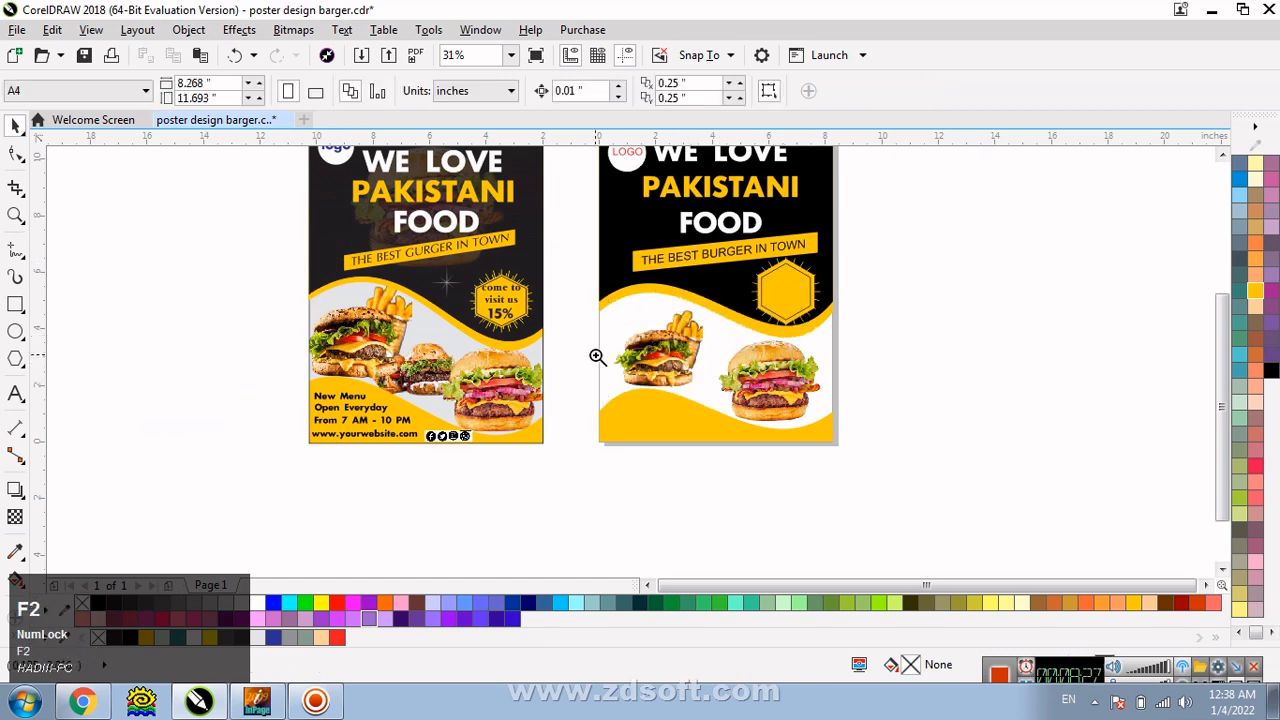
Enlarge the burger-and-fries image to about 4.061 in and position it at the left end of the white band
drag(498, 281, 874, 484)
click(614, 344)
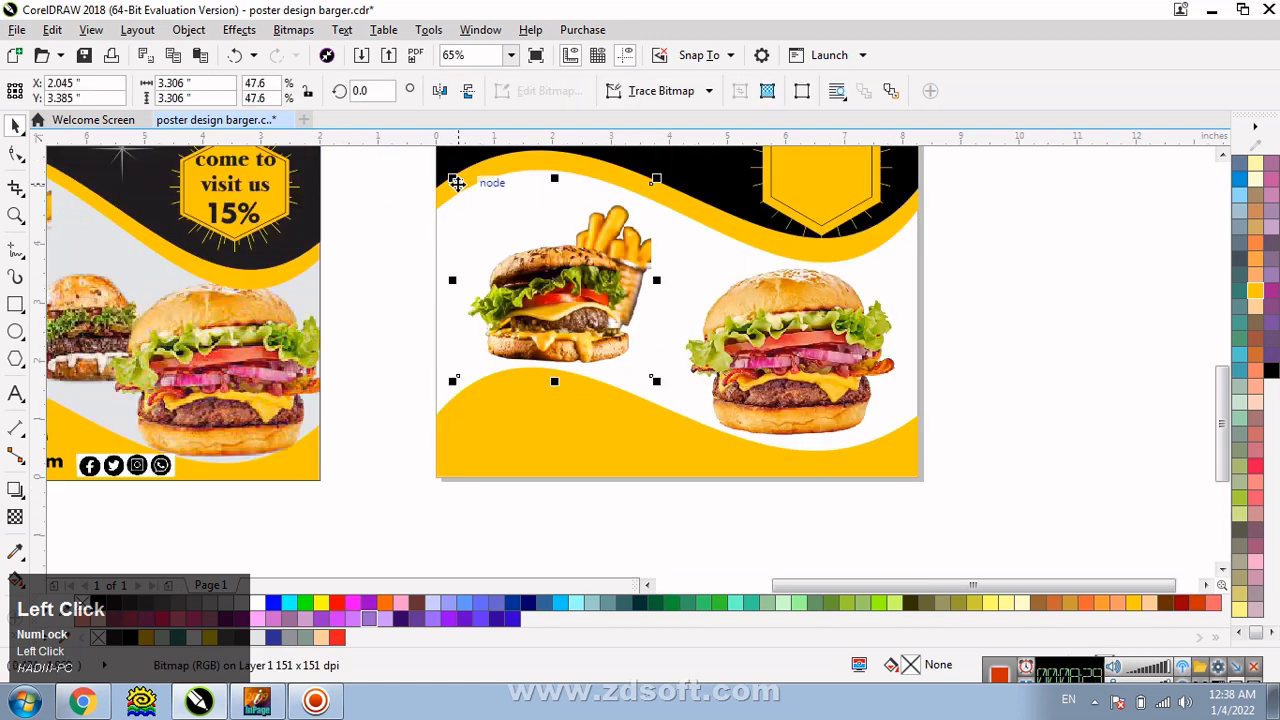
drag(453, 181, 450, 205)
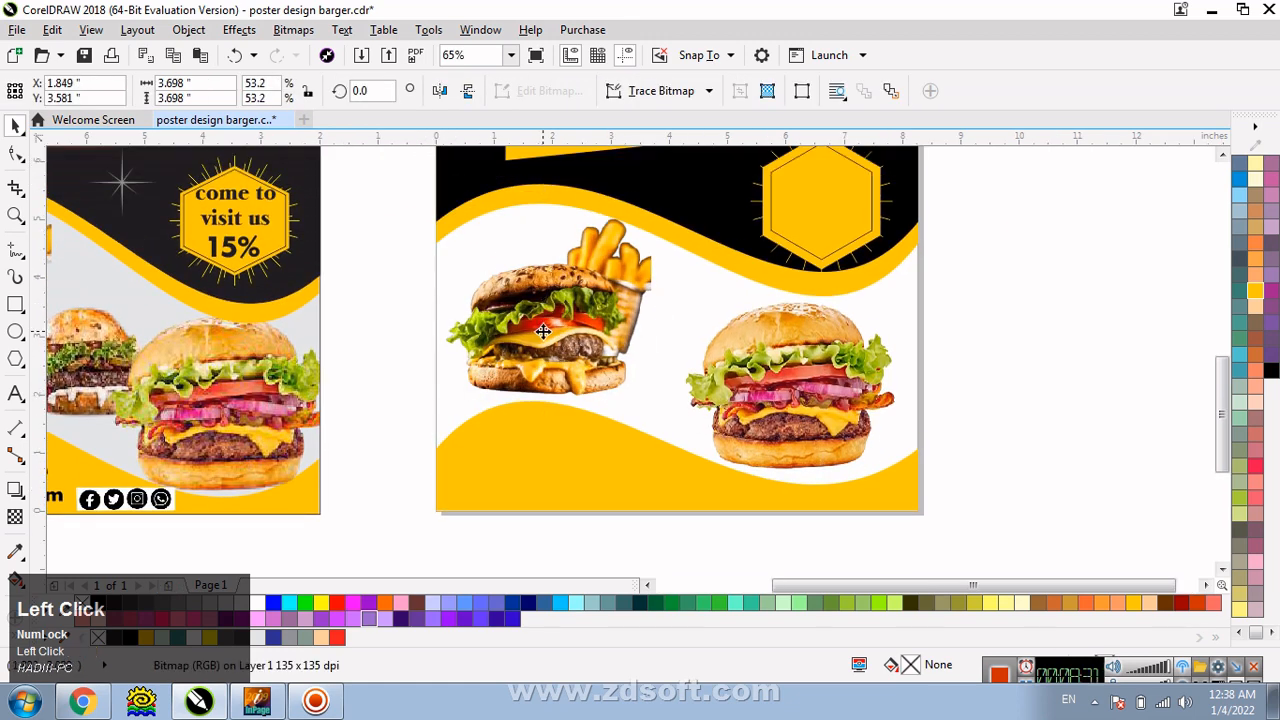
drag(543, 331, 519, 331)
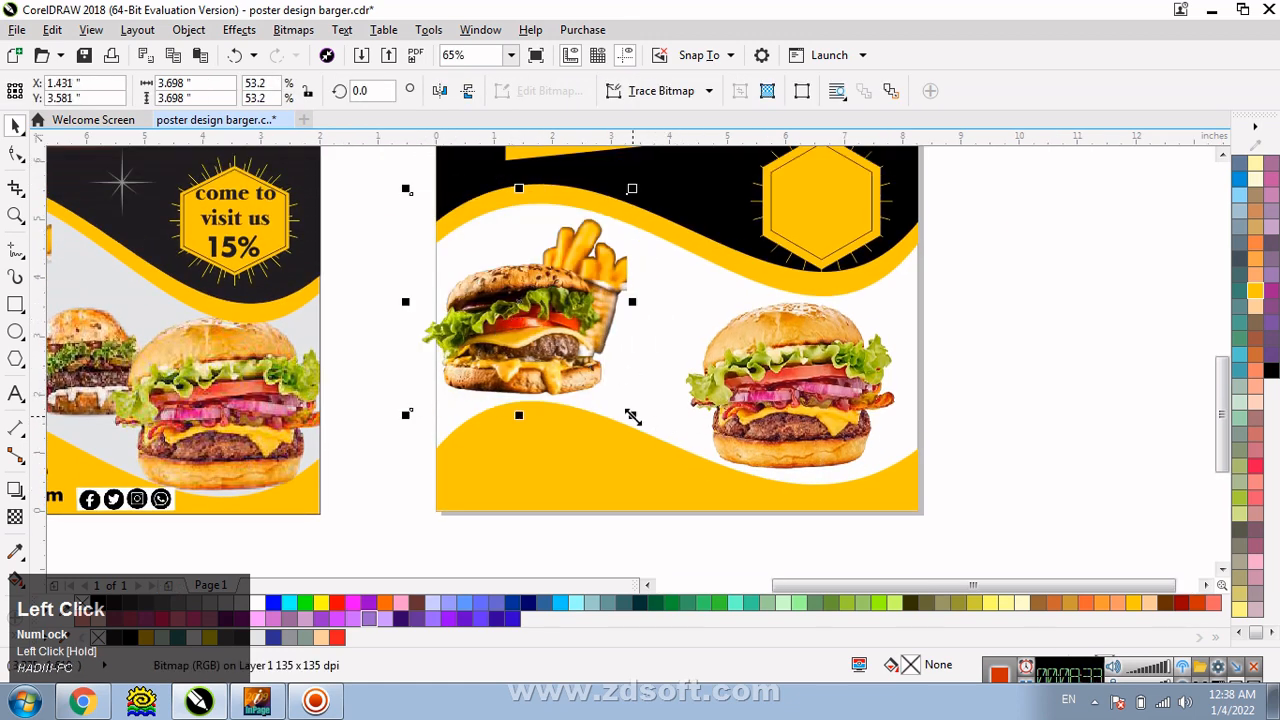
drag(632, 416, 652, 434)
mouse_move(588, 353)
mouse_down()
mouse_move(595, 334)
mouse_move(610, 347)
mouse_up()
Duplicate the large right burger, scale the copy to about 3.267 in wide, and place it between the two burgers
click(809, 378)
drag(809, 378, 726, 417)
right_click(738, 394)
click(752, 390)
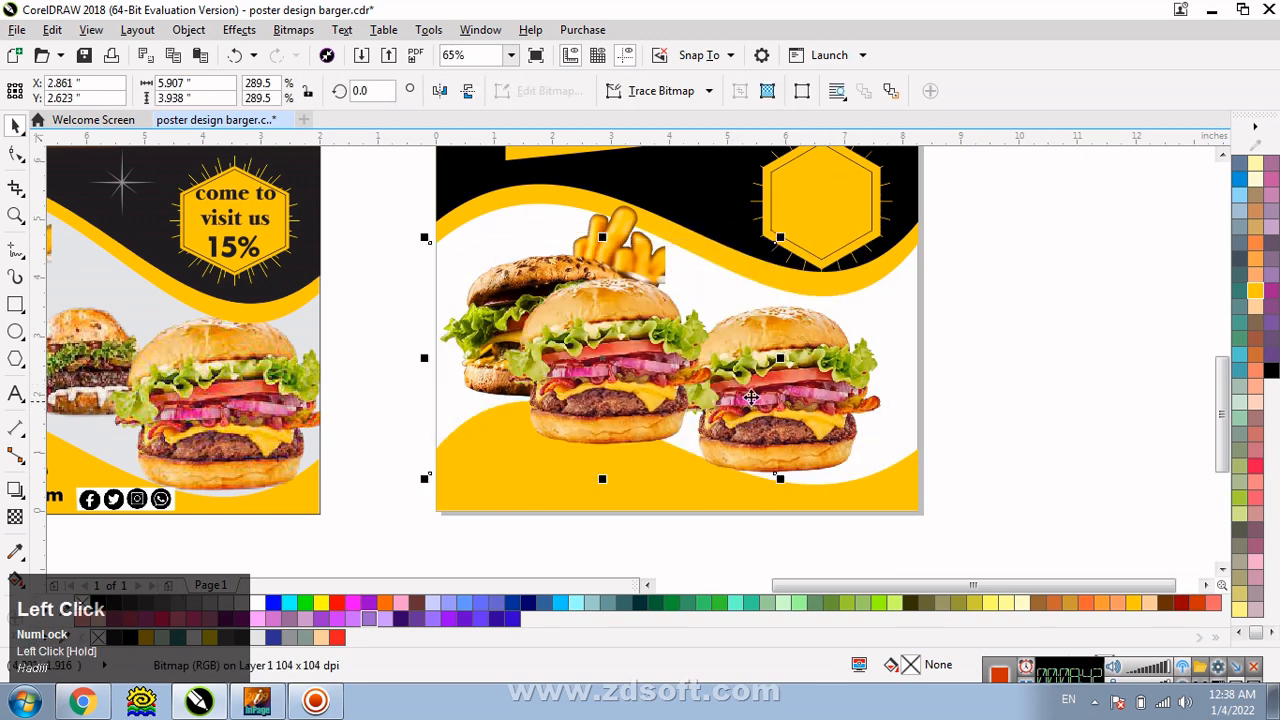
drag(822, 377, 793, 382)
drag(636, 373, 703, 345)
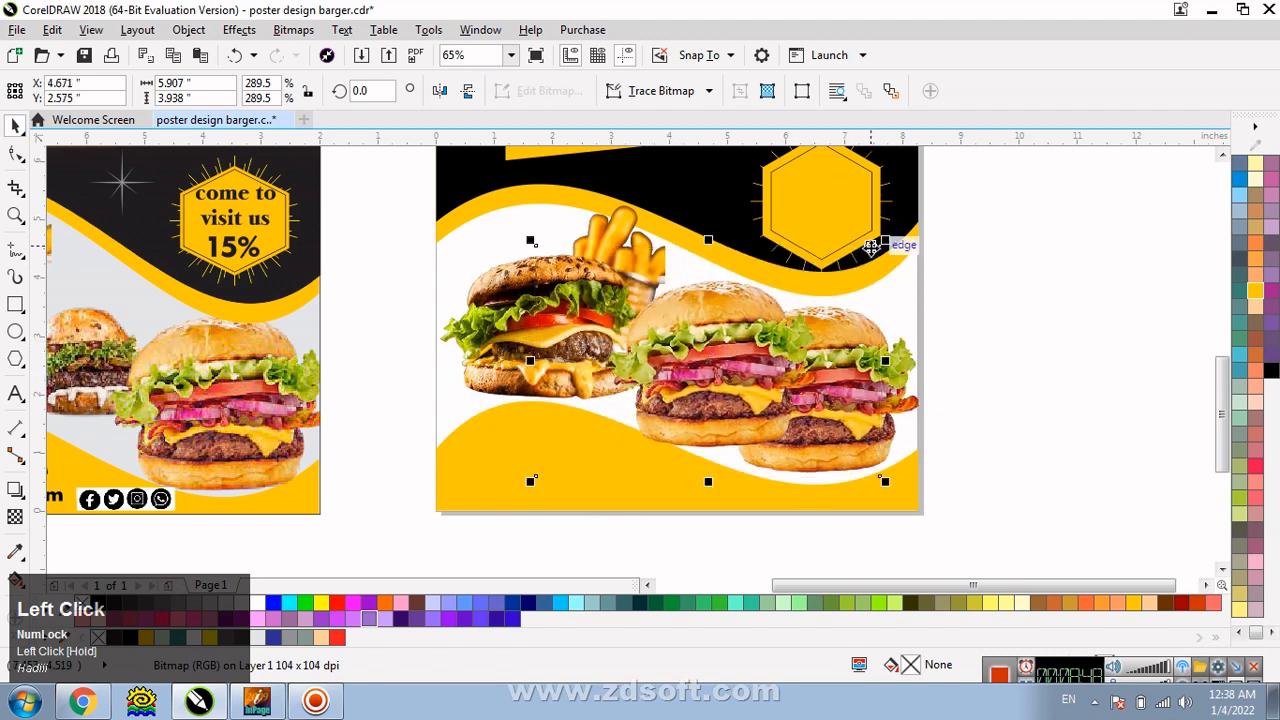
drag(882, 244, 726, 348)
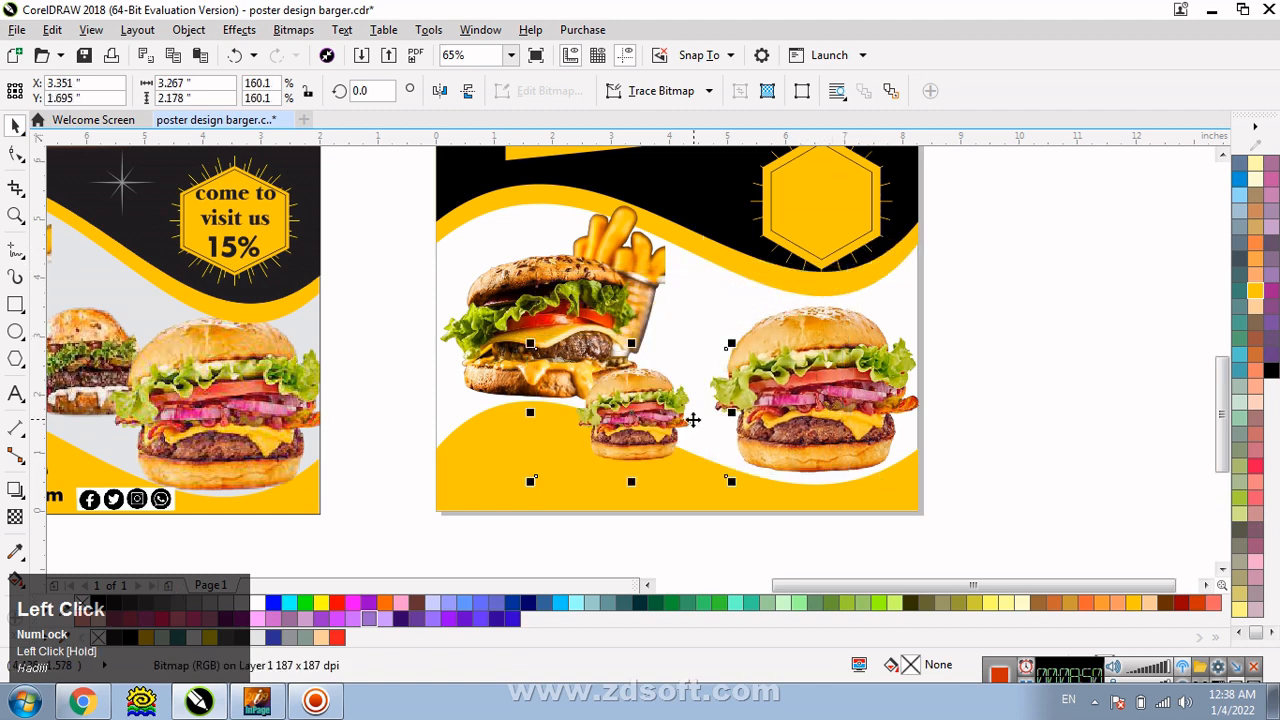
drag(646, 416, 677, 374)
Bring the burger-and-fries image to the front, then enlarge the small middle burger to about 3.767 in wide and reposition both
click(581, 278)
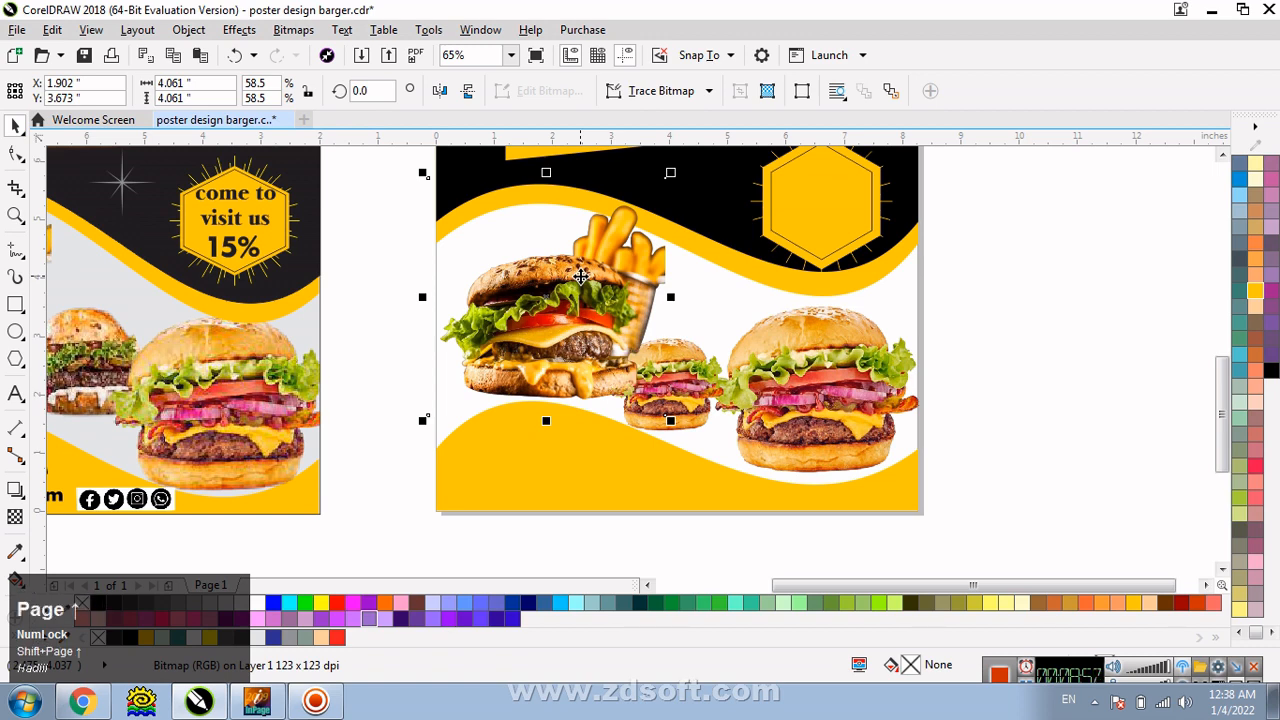
drag(609, 288, 598, 289)
click(676, 372)
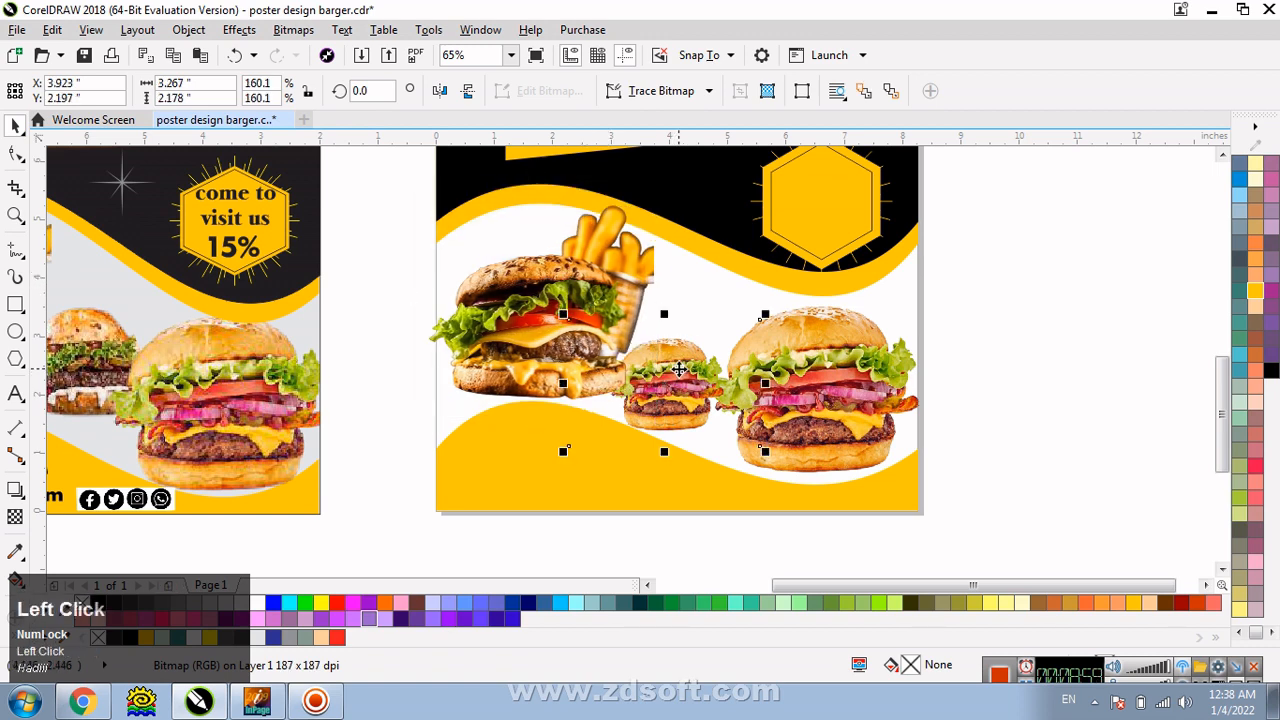
drag(676, 372, 706, 383)
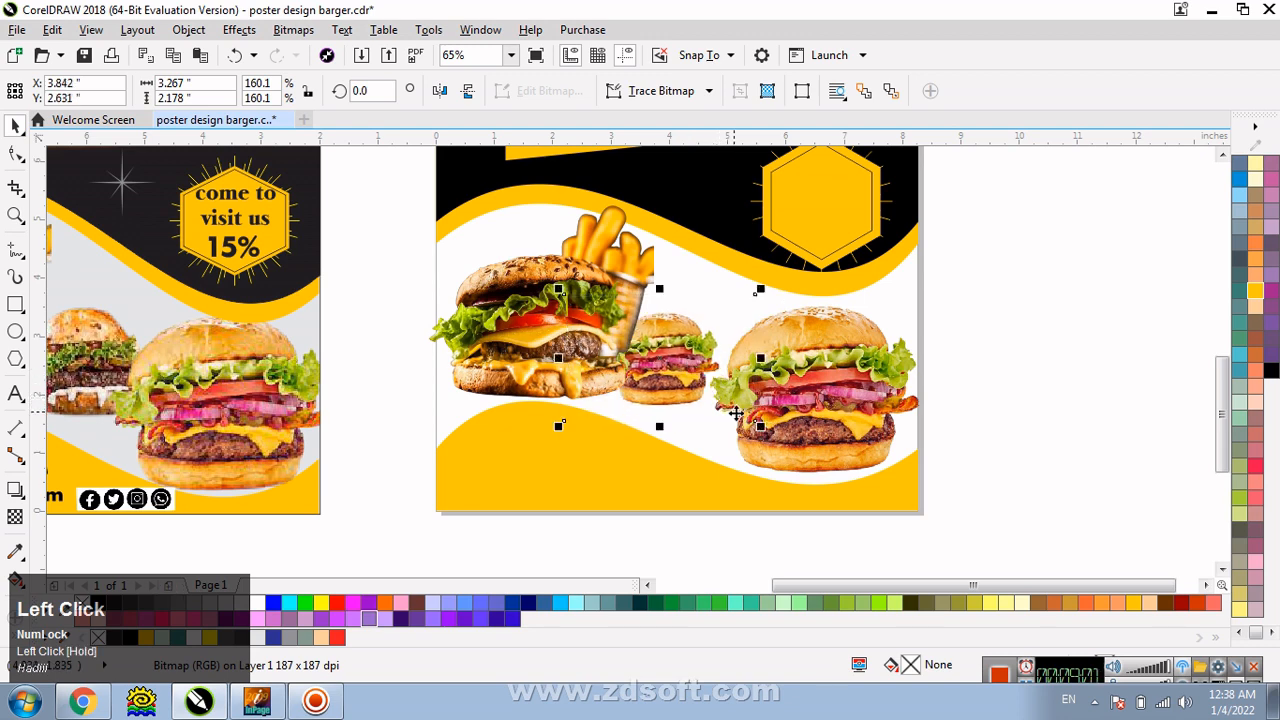
drag(559, 428, 525, 441)
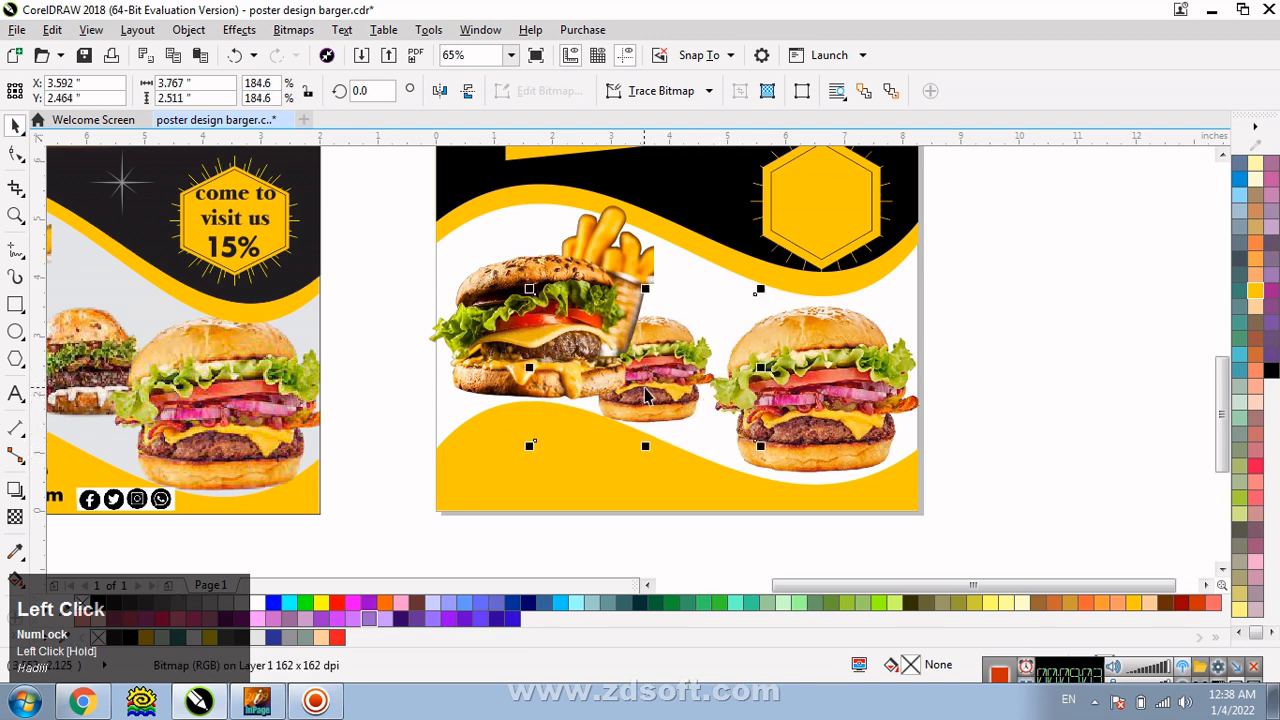
drag(648, 395, 700, 360)
click(685, 358)
Fine-tune the positions of the small middle burger and the large right burger so the group is evenly spaced
click(798, 388)
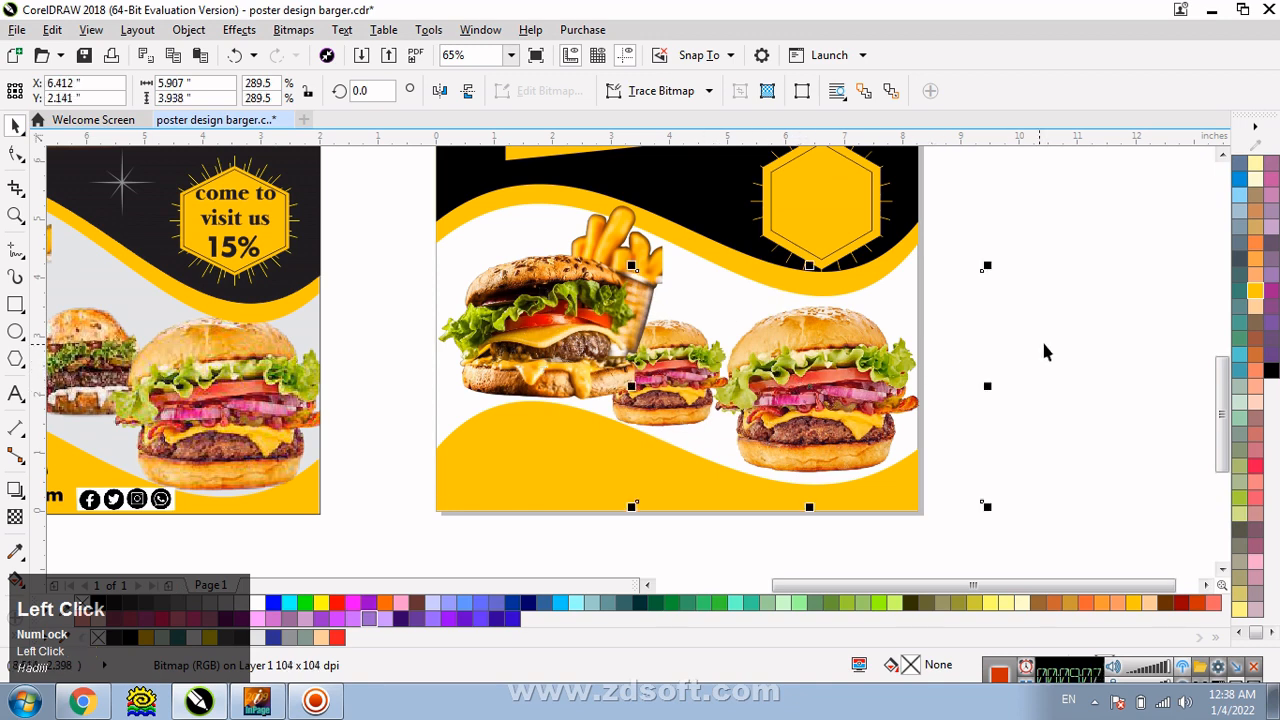
click(1042, 342)
click(592, 290)
mouse_move(592, 290)
mouse_down()
mouse_move(573, 295)
mouse_move(590, 289)
mouse_up()
click(962, 290)
key(F2)
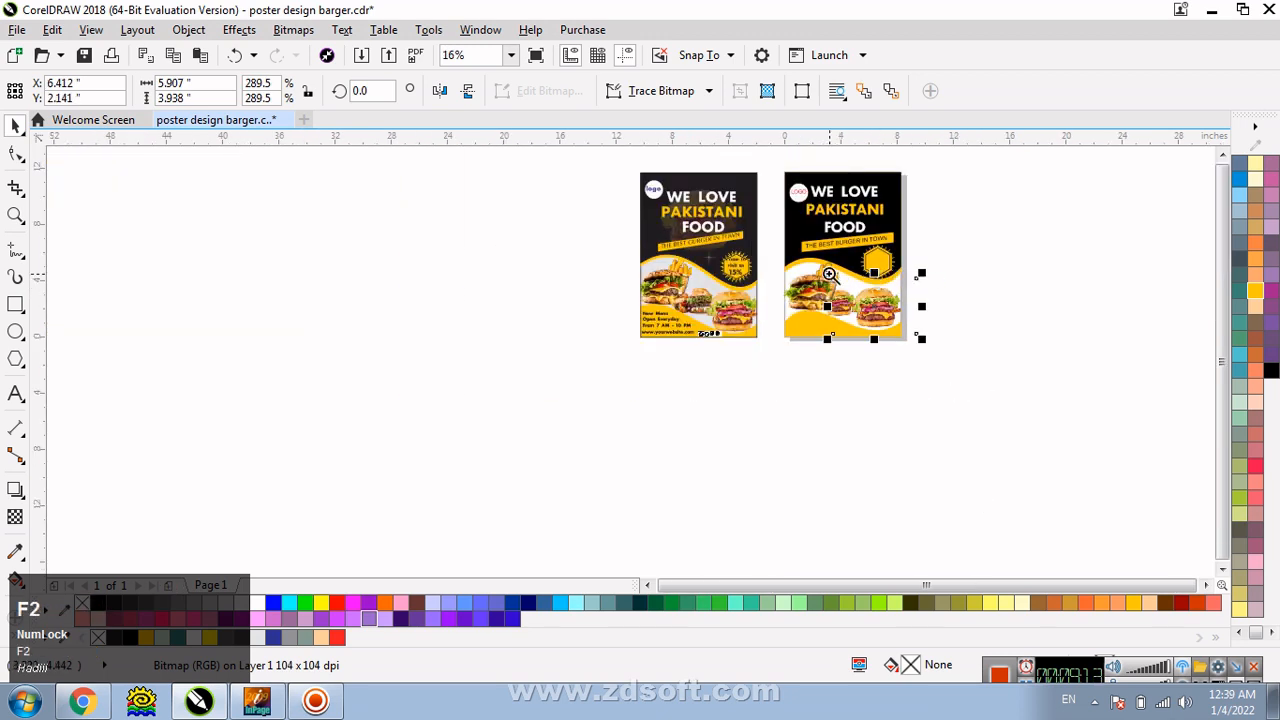
drag(1001, 354, 1002, 355)
click(933, 362)
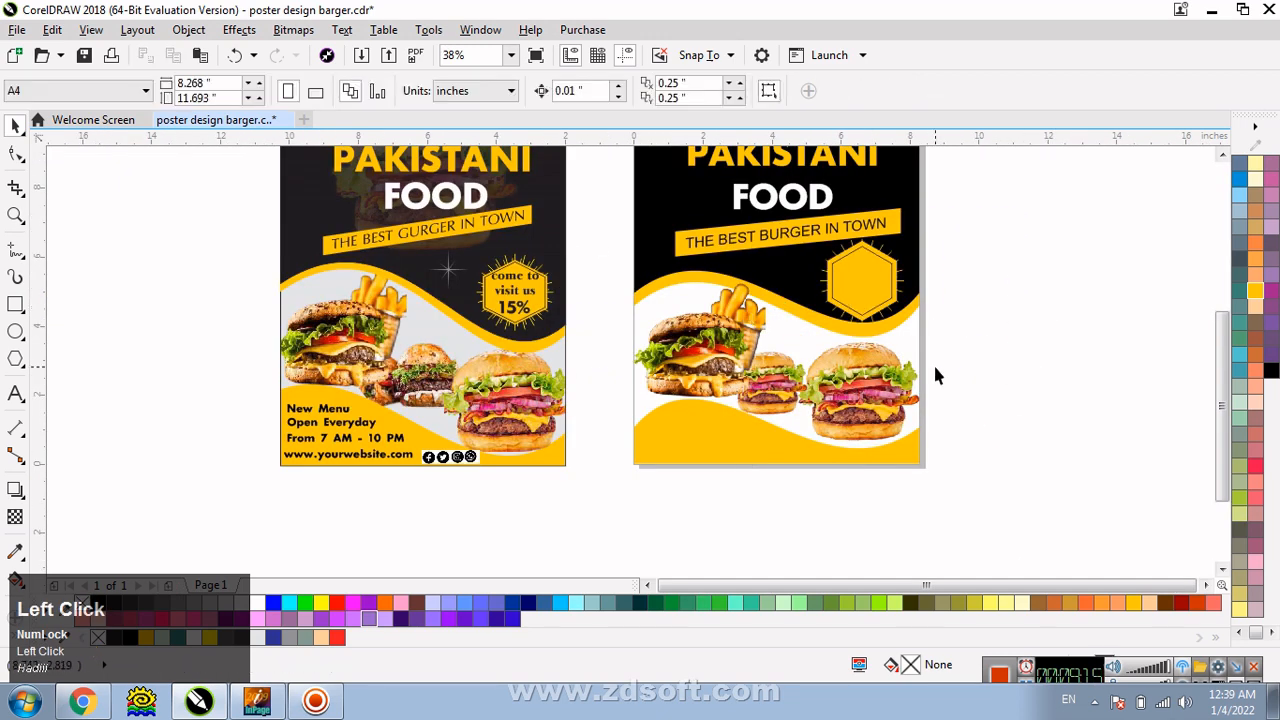
drag(962, 474, 962, 474)
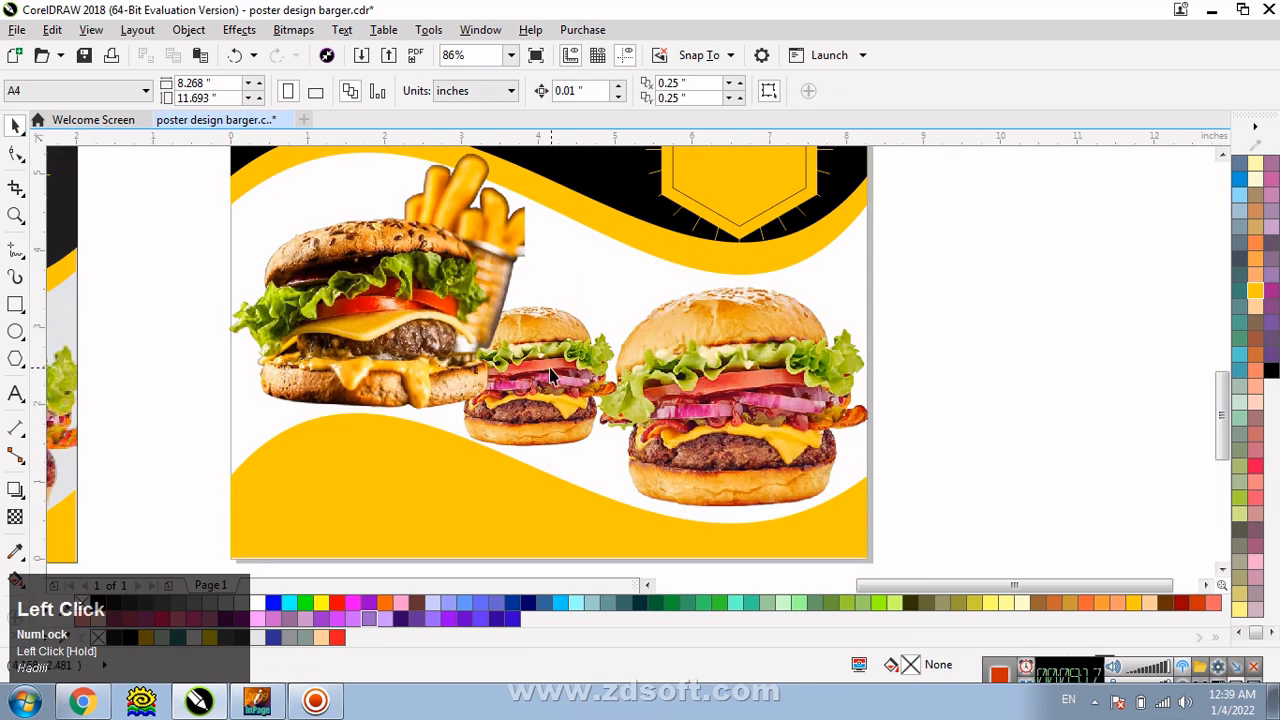
click(551, 369)
drag(551, 369, 562, 367)
click(757, 368)
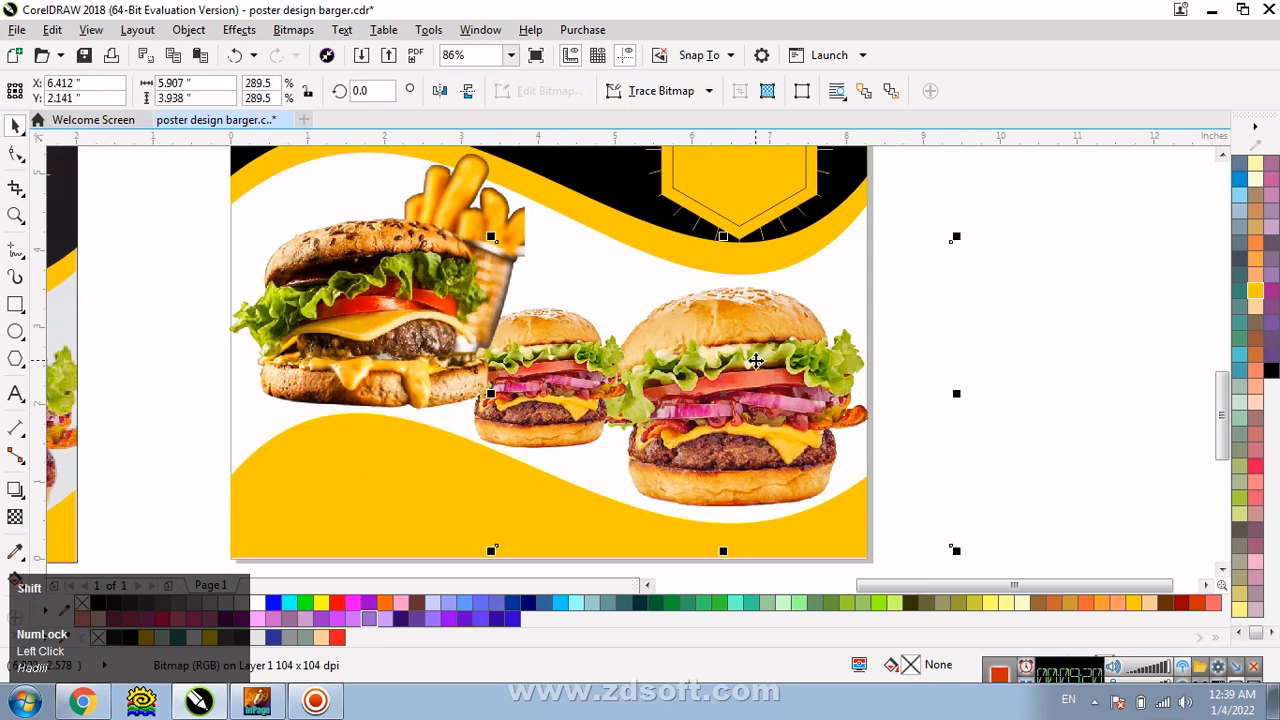
drag(748, 362, 724, 361)
click(1025, 345)
Add centre-aligned artistic text reading "come to / visit us / 15%" on three lines beside the reference poster
key(F3)
key(F3)
key(F2)
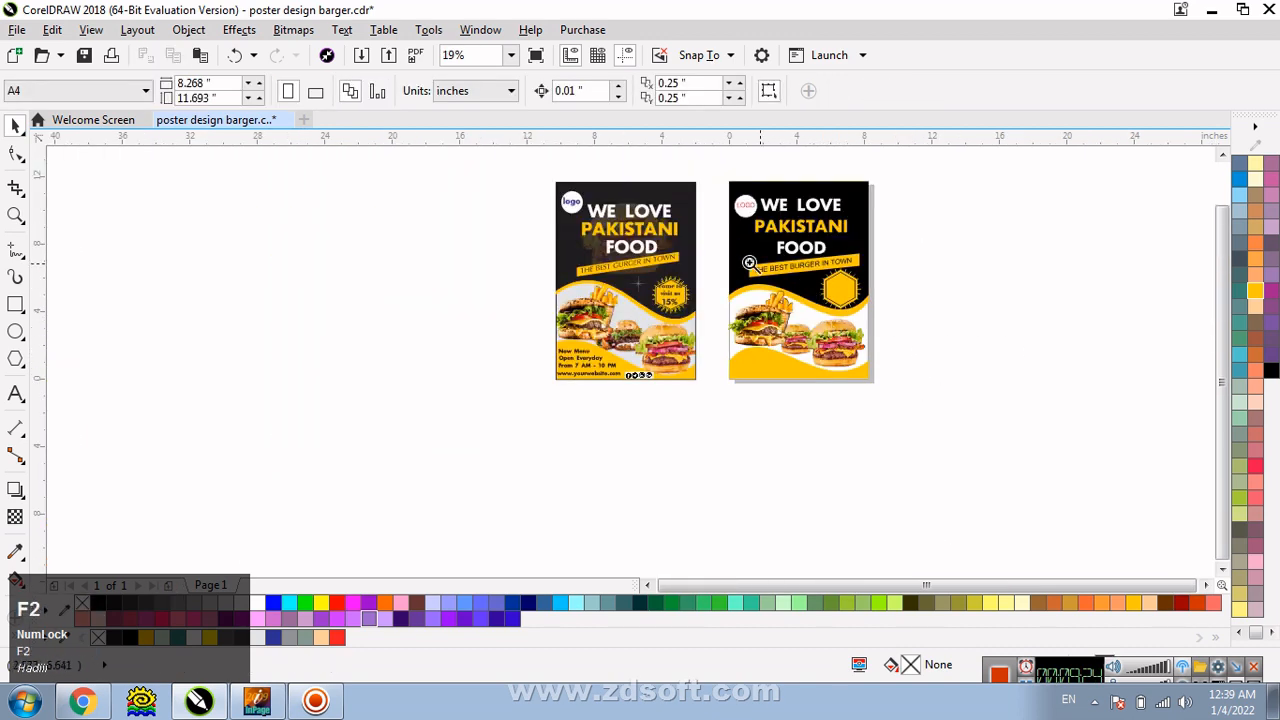
drag(458, 198, 951, 374)
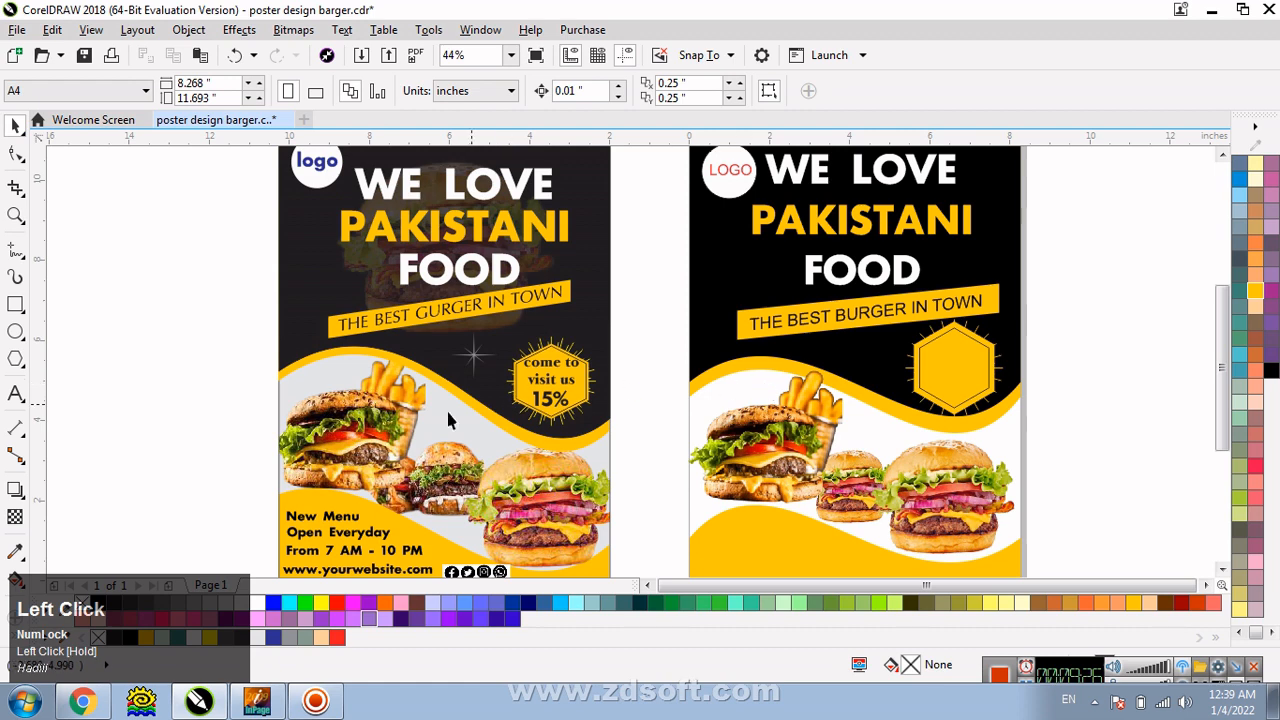
click(15, 393)
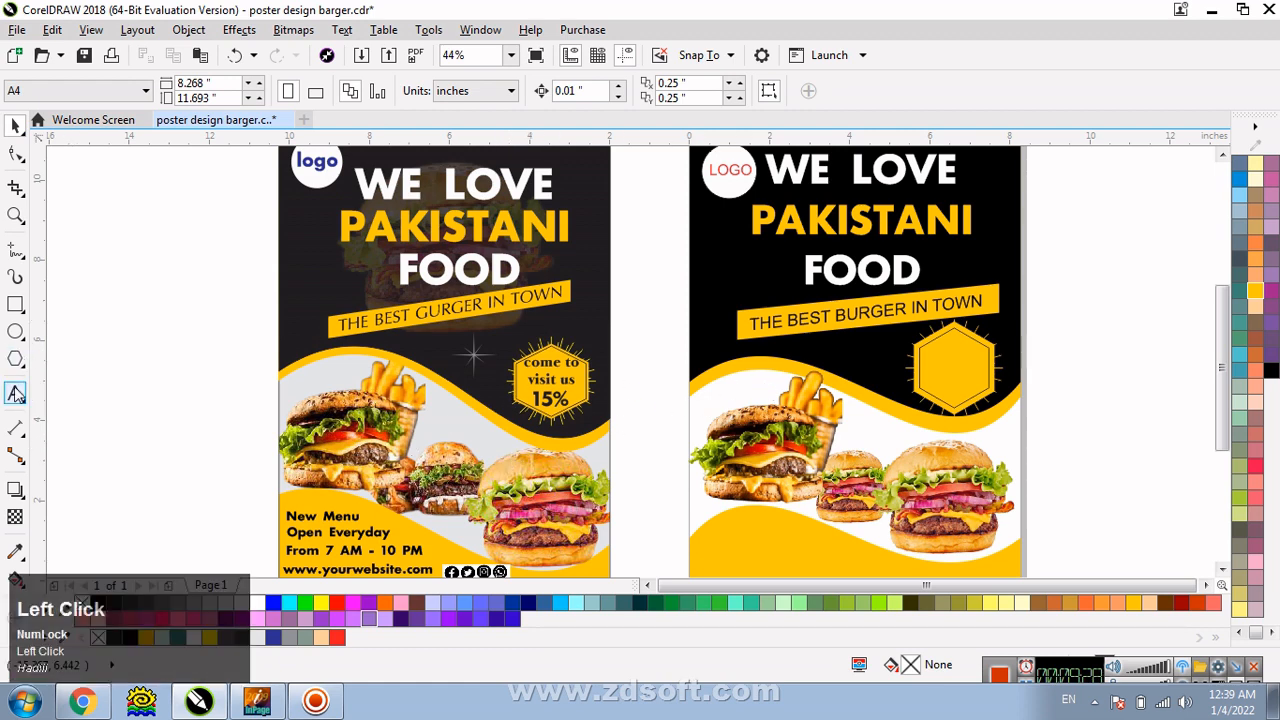
click(122, 300)
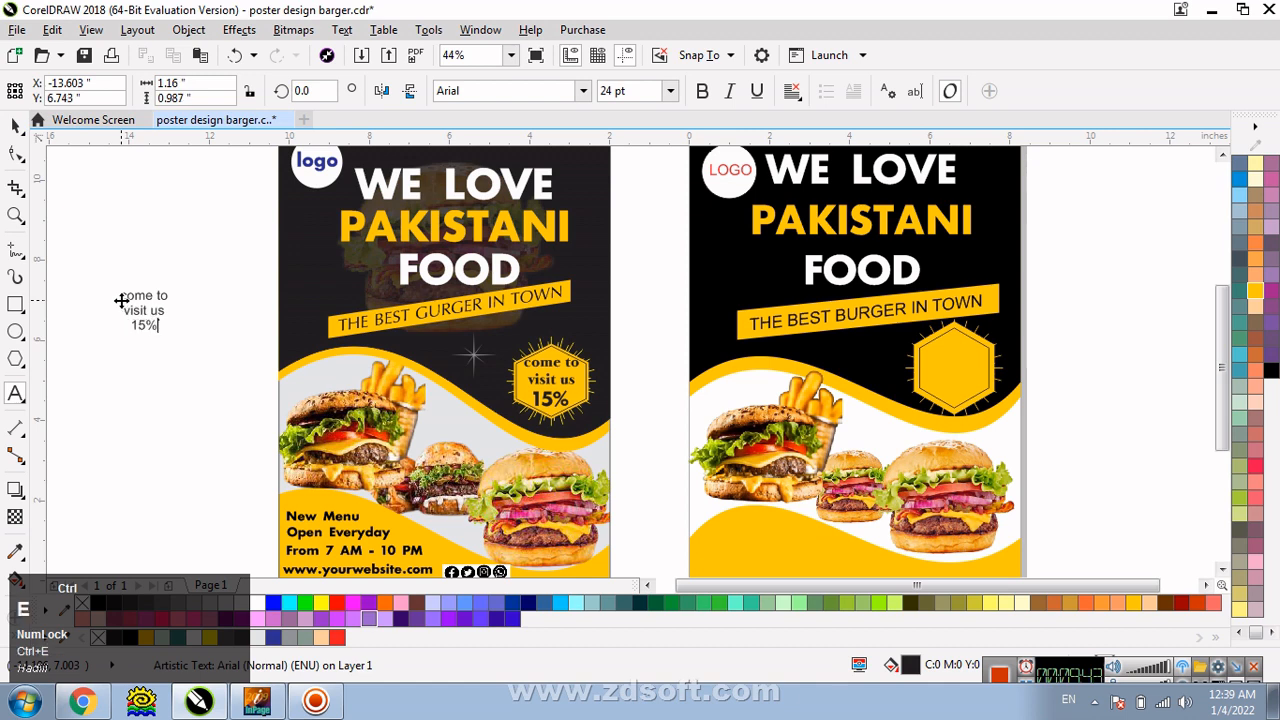
click(15, 125)
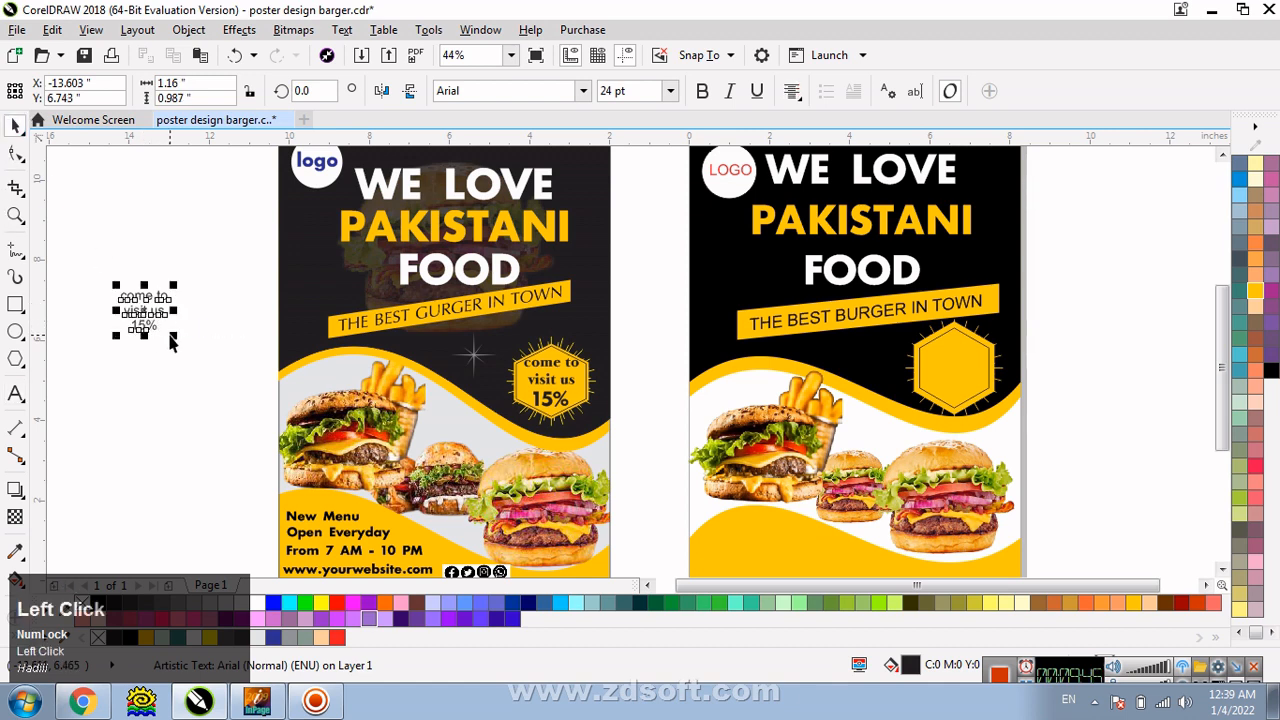
Move the "come to visit us 15%" text onto the yellow hexagon badge and scale it to about 31.8 pt
drag(172, 337, 970, 395)
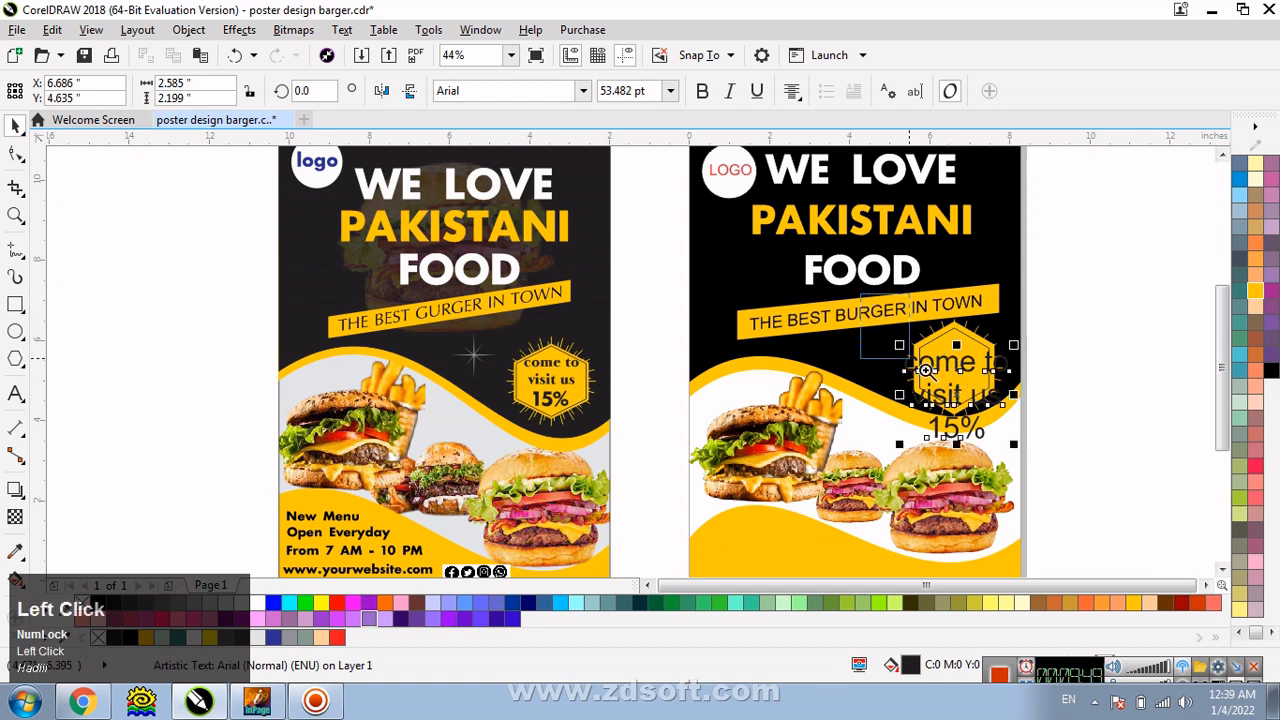
scroll(1018, 420, up, 3)
drag(763, 309, 641, 410)
drag(549, 438, 595, 347)
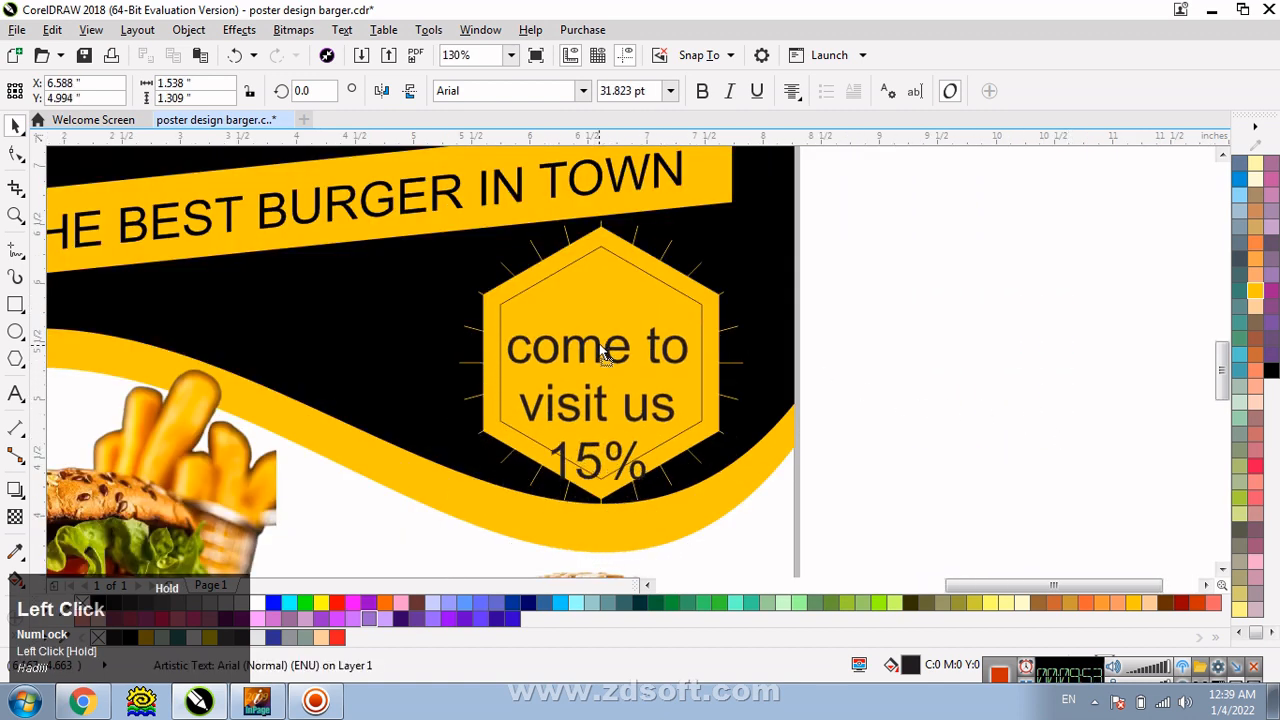